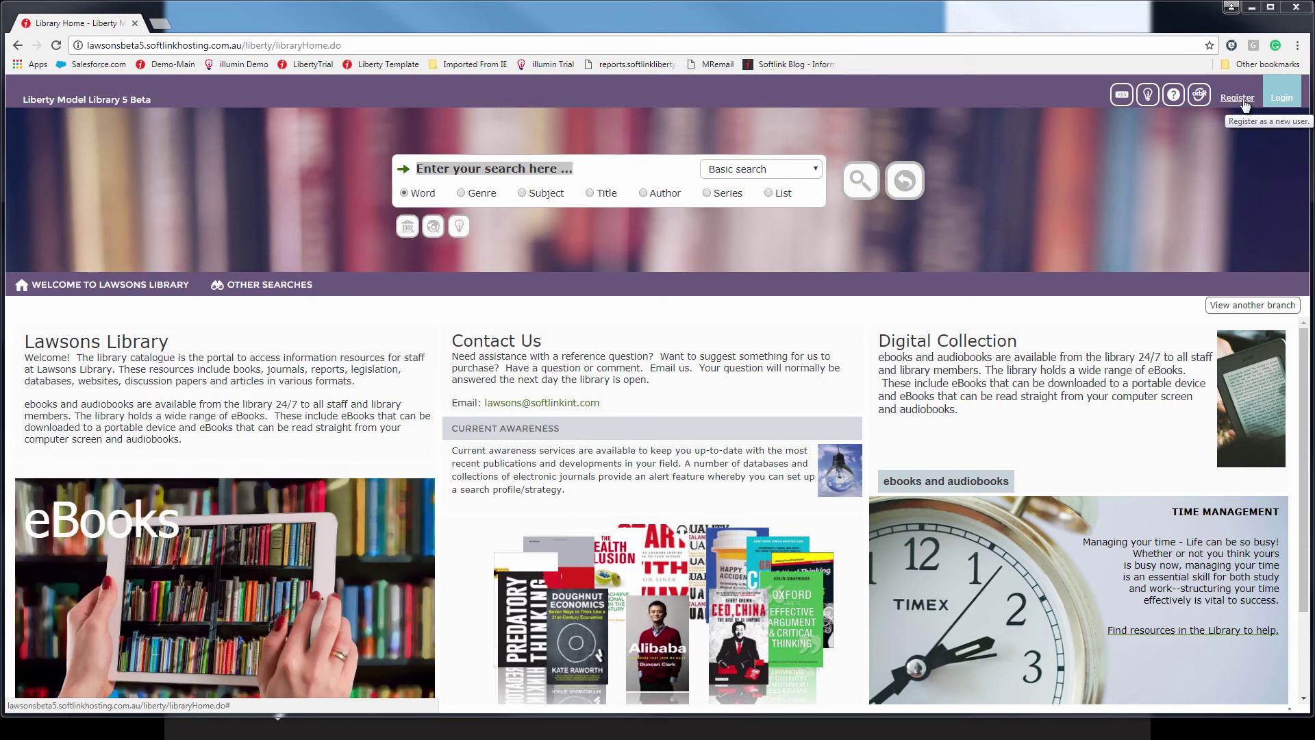
# Open the new-borrower Register form and review its blank fields and Add Attachments option.
pyautogui.click(1242, 98)
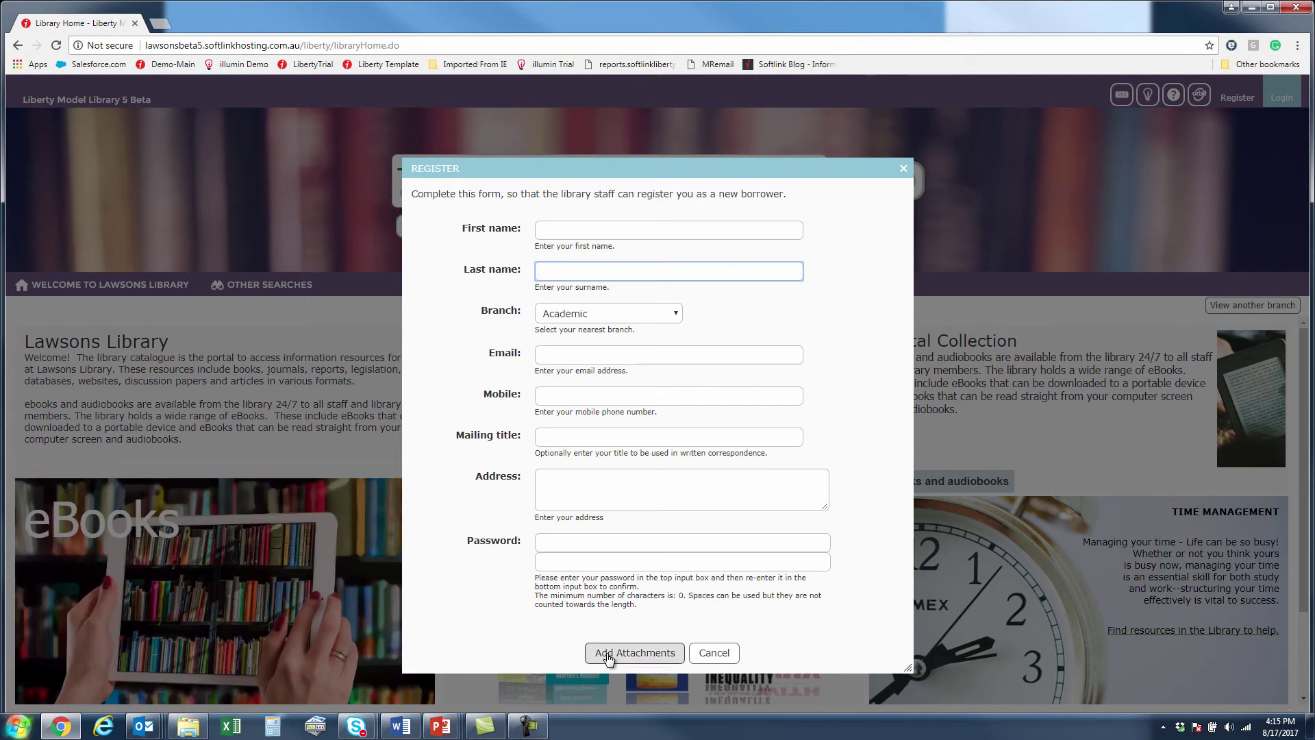
# Close the Register form, log in with the staff username and password, and open the 109-borrower list.
pyautogui.click(903, 169)
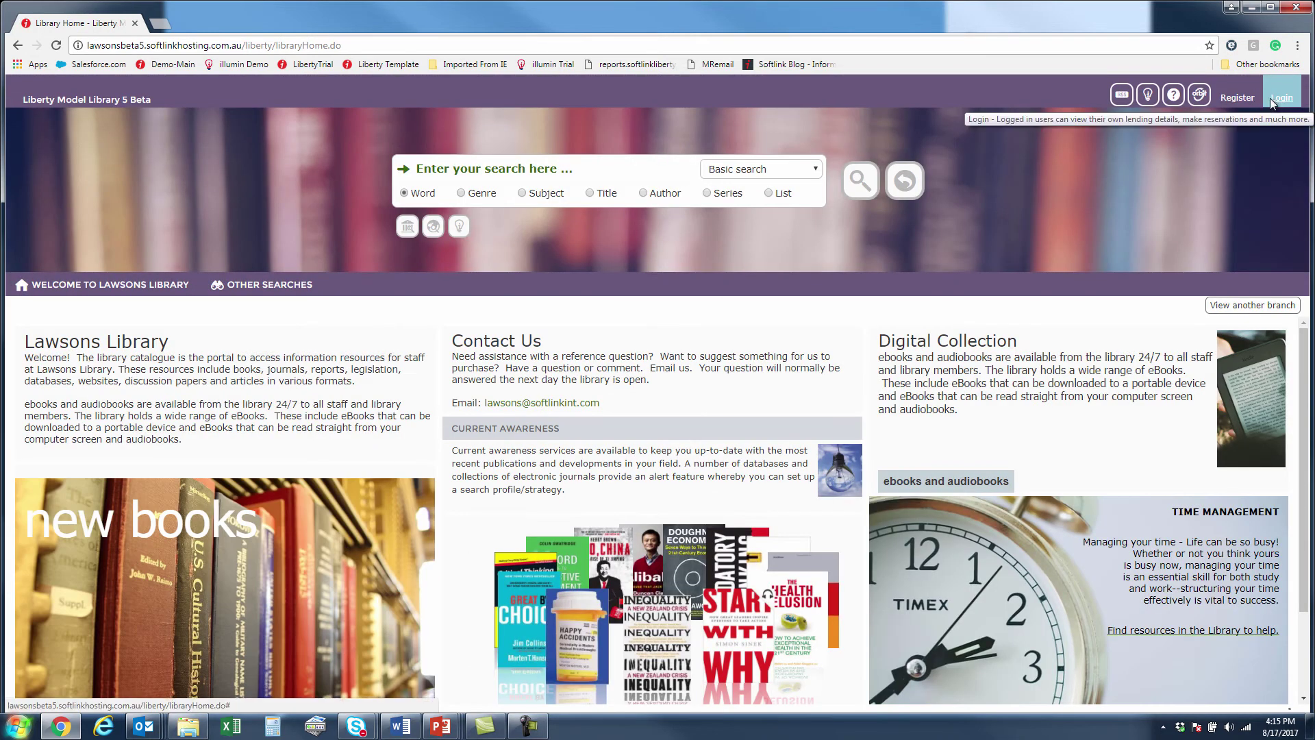
pyautogui.click(1272, 100)
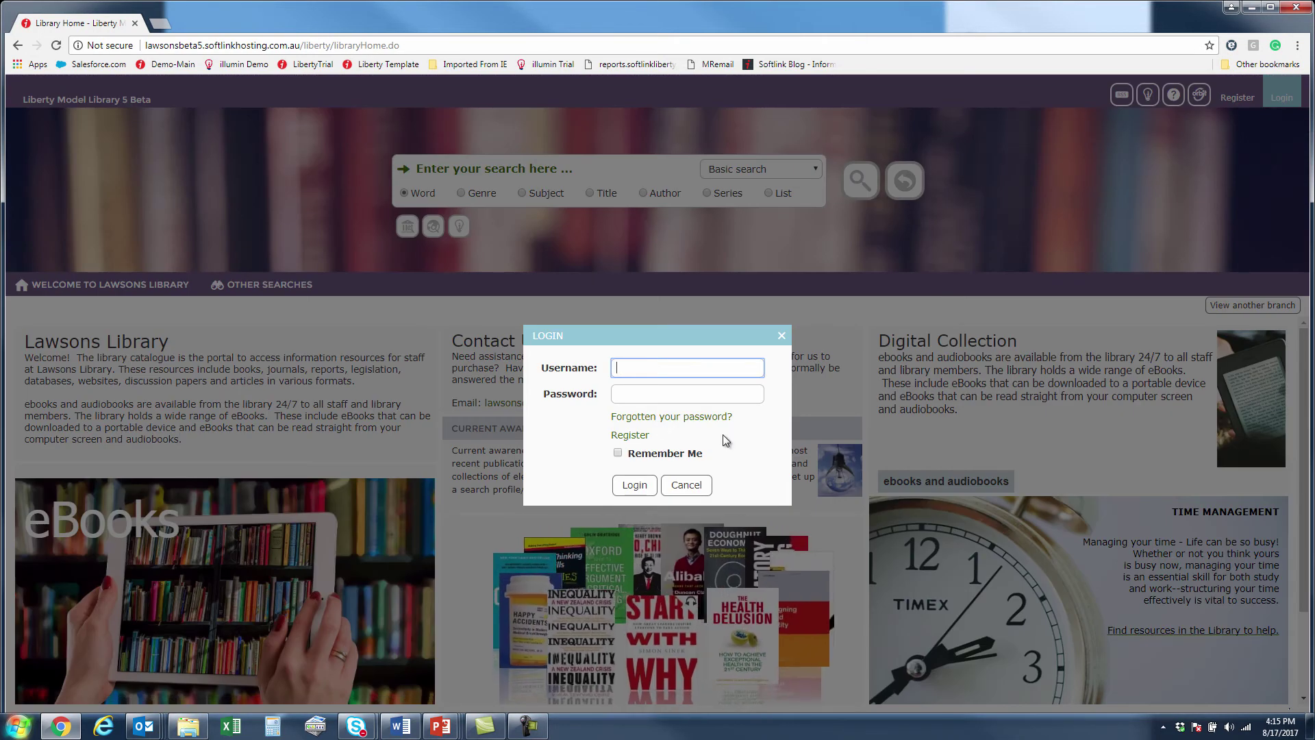
pyautogui.press('Tab')
pyautogui.write('p')
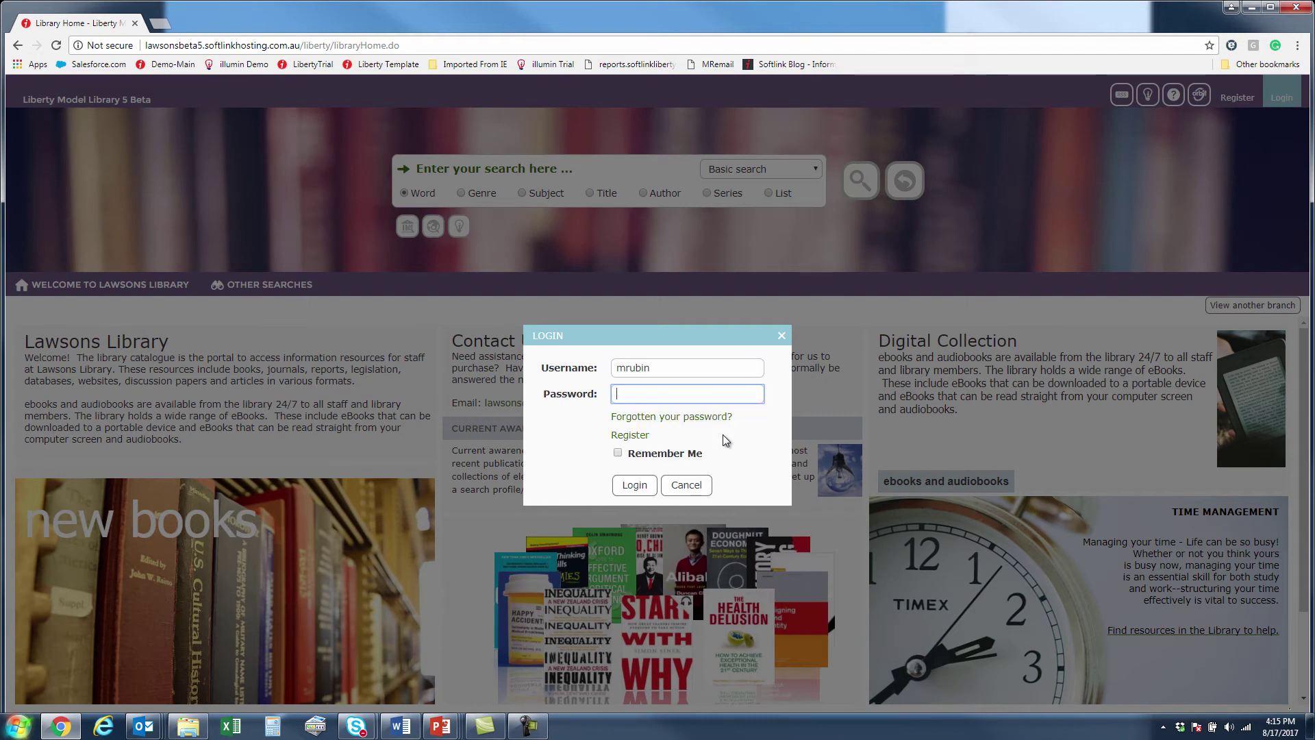
pyautogui.write('•••••')
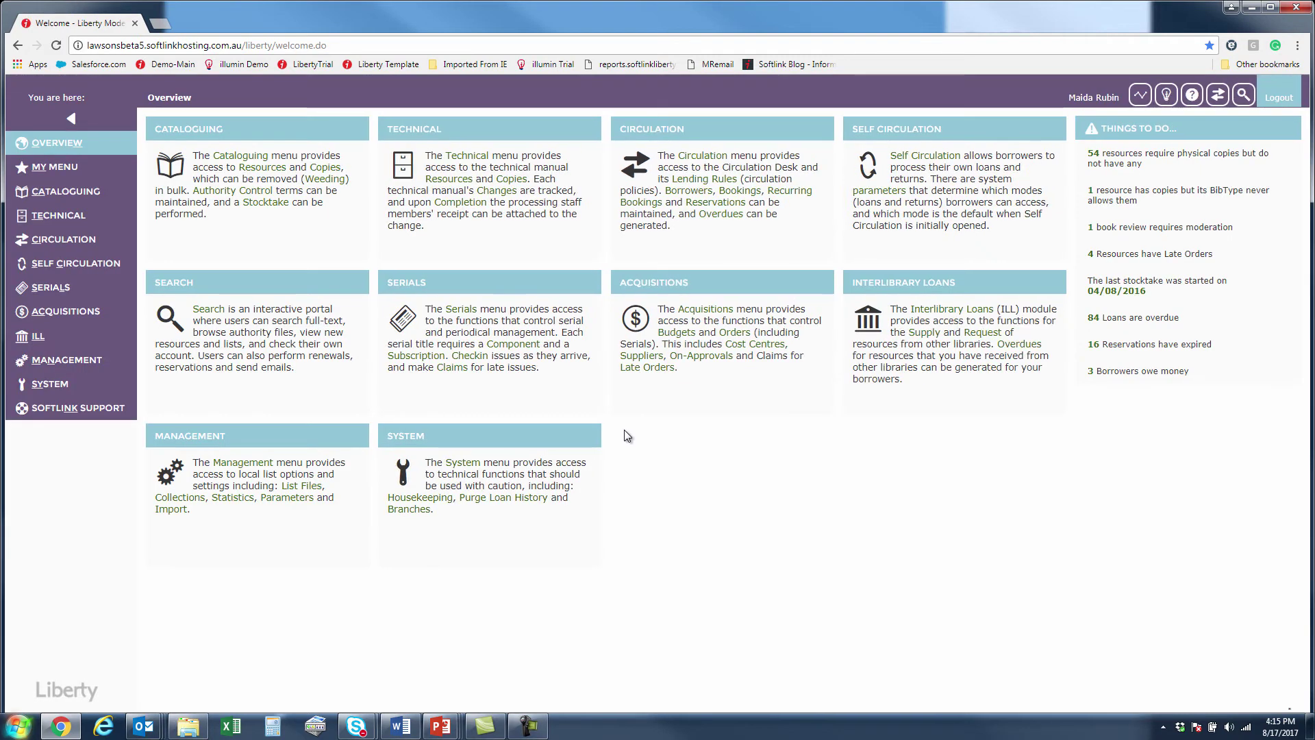
pyautogui.click(689, 195)
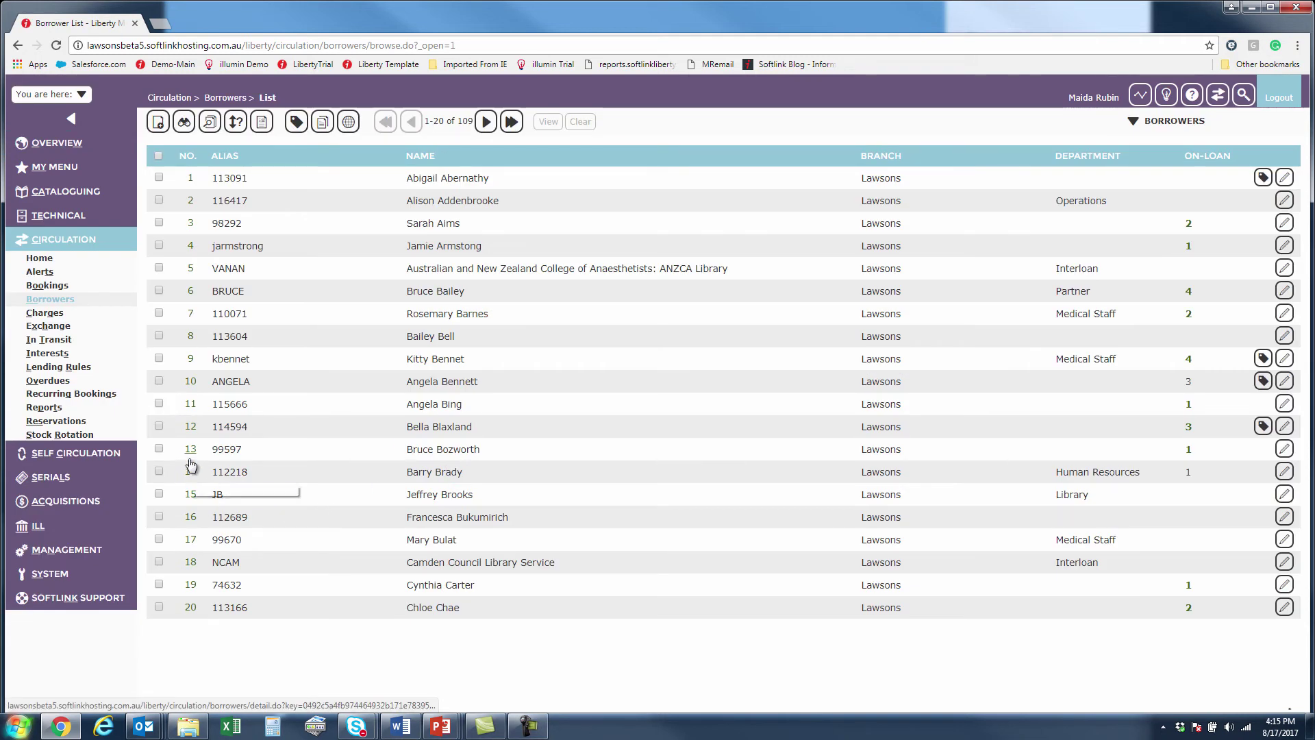
# Open Borrower Details for record 13 and scroll down to its Attachments field.
pyautogui.click(217, 459)
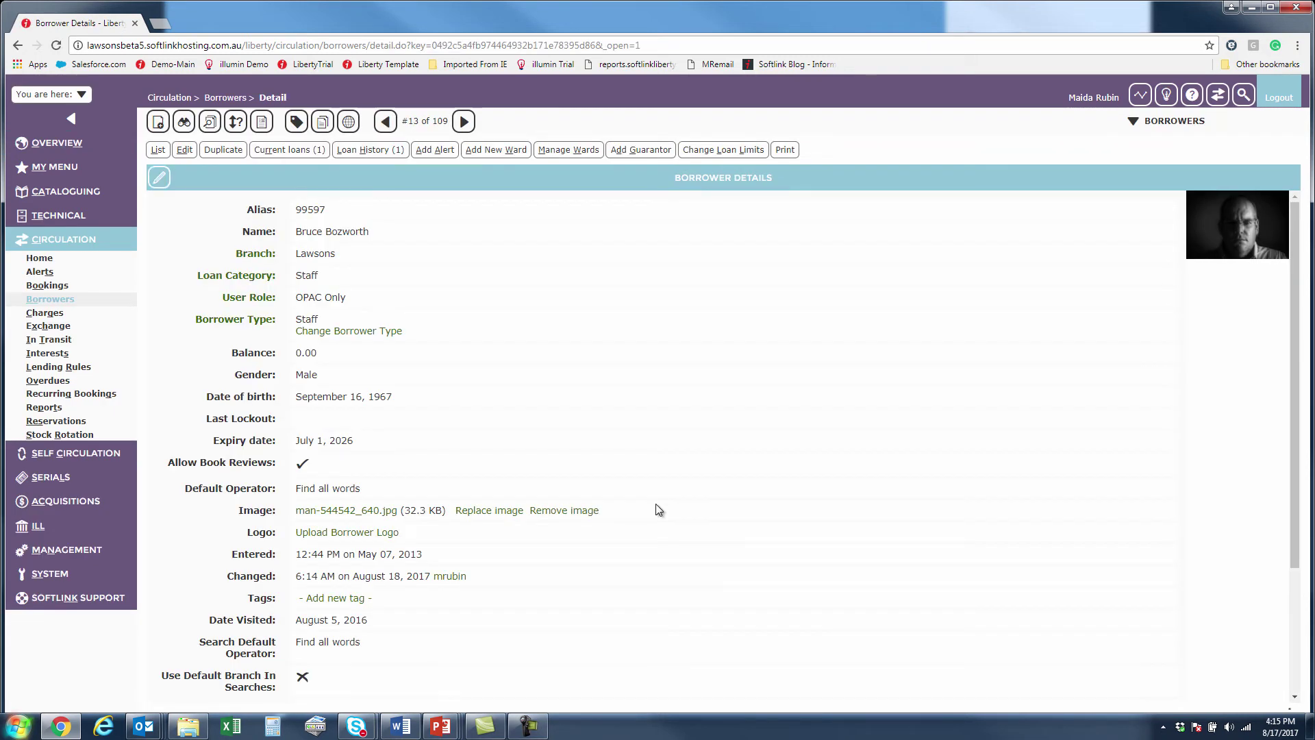
pyautogui.scroll(-3, 660, 499)
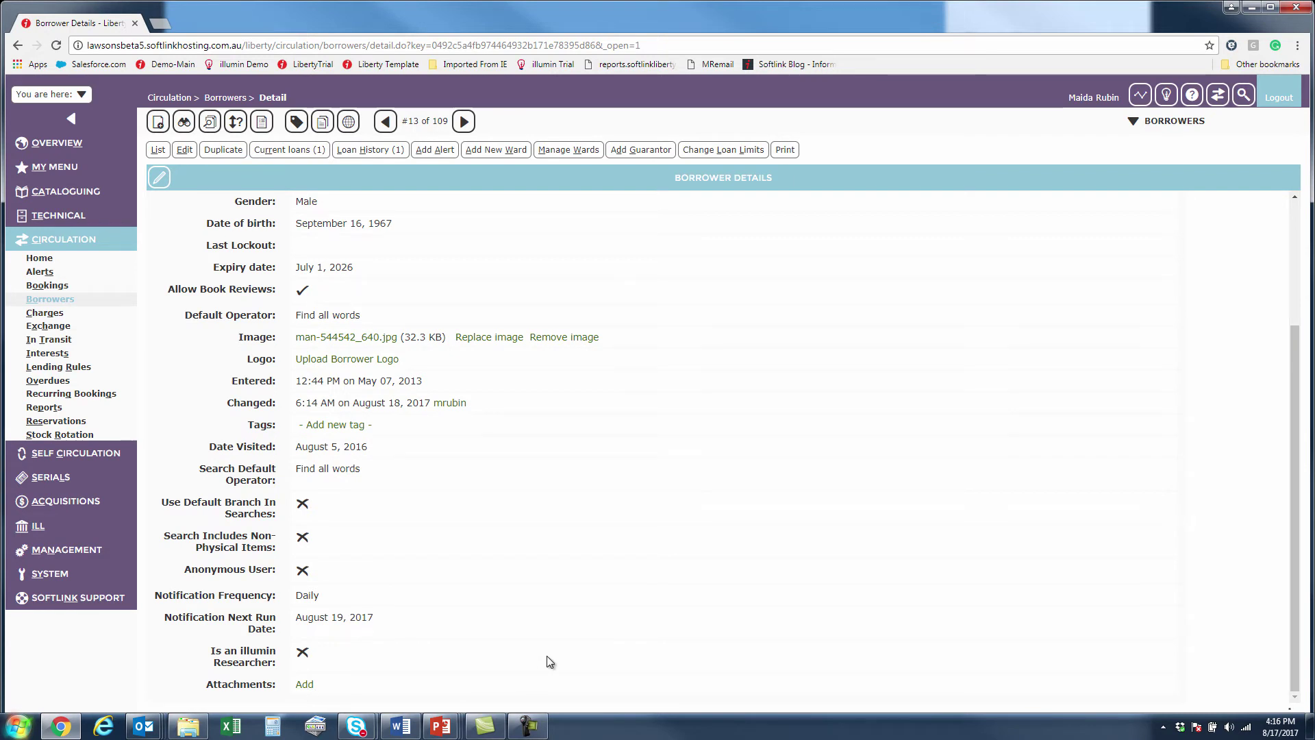
pyautogui.click(50, 574)
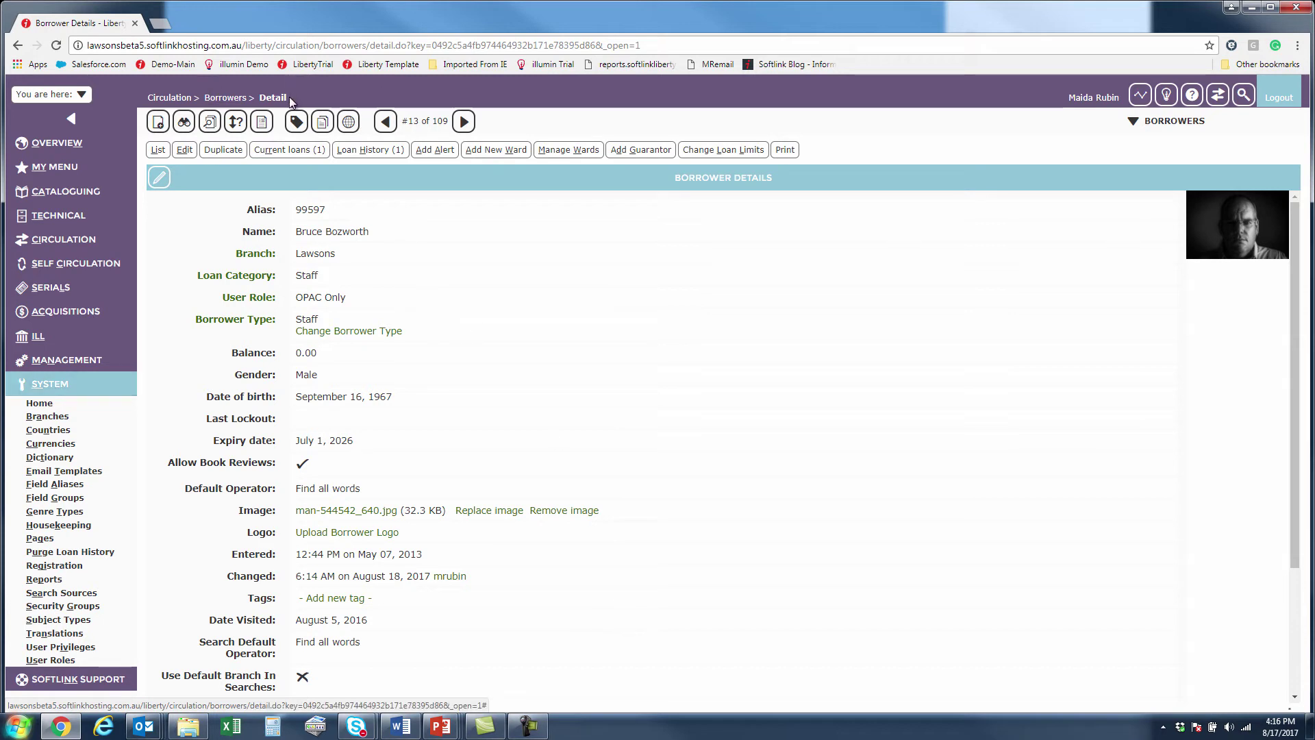
pyautogui.moveTo(289, 96); pyautogui.dragTo(276, 97)
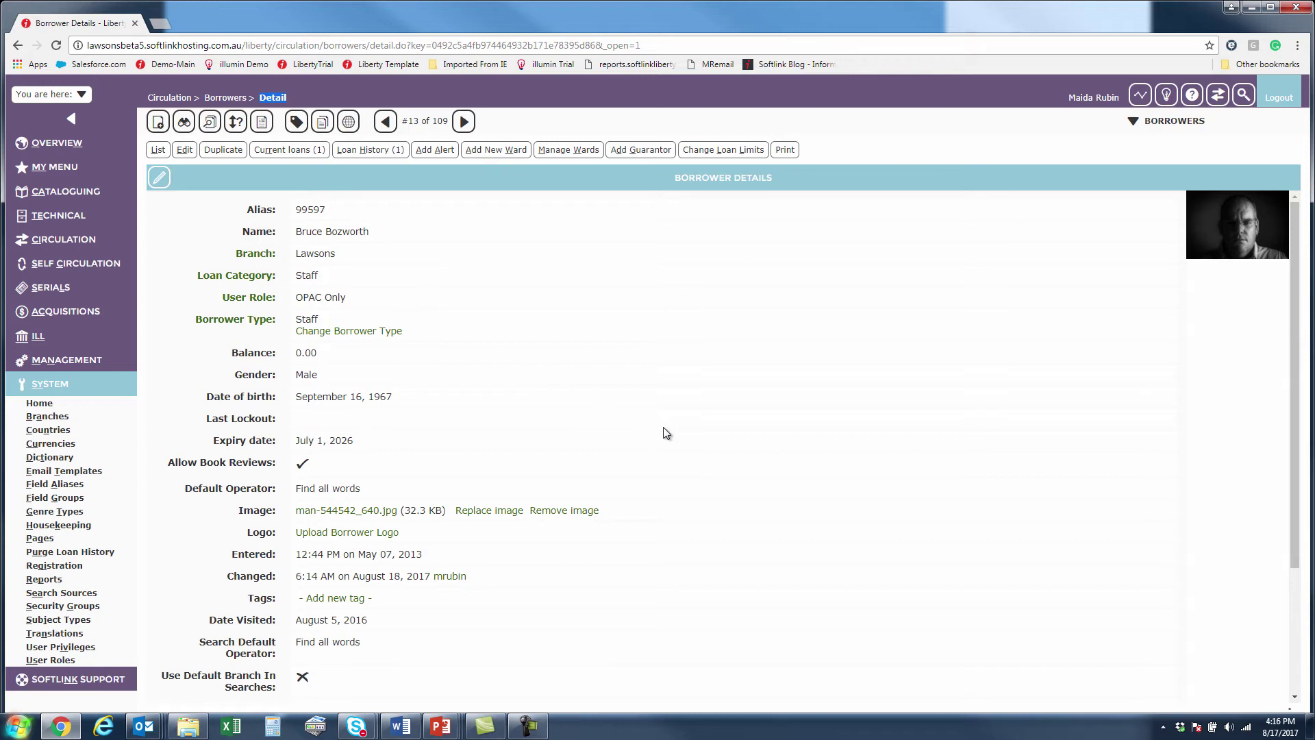
pyautogui.scroll(-5, 662, 432)
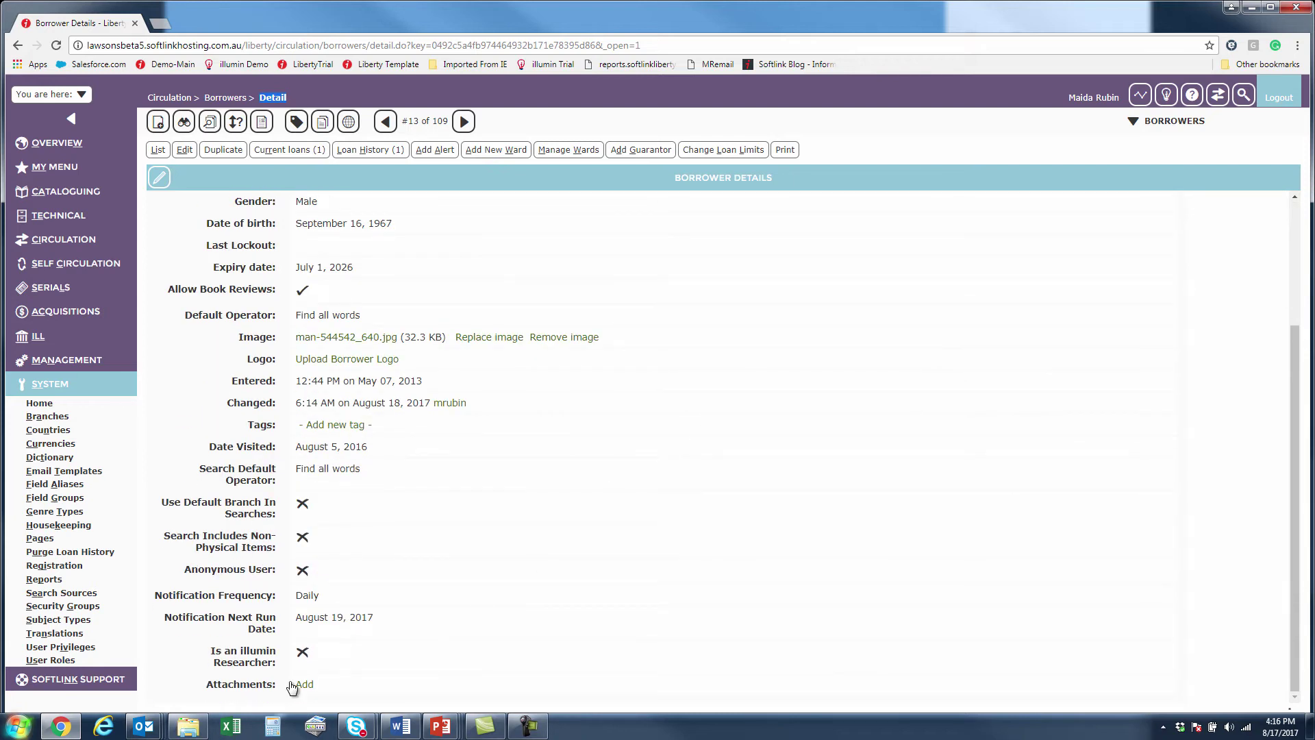
pyautogui.click(295, 686)
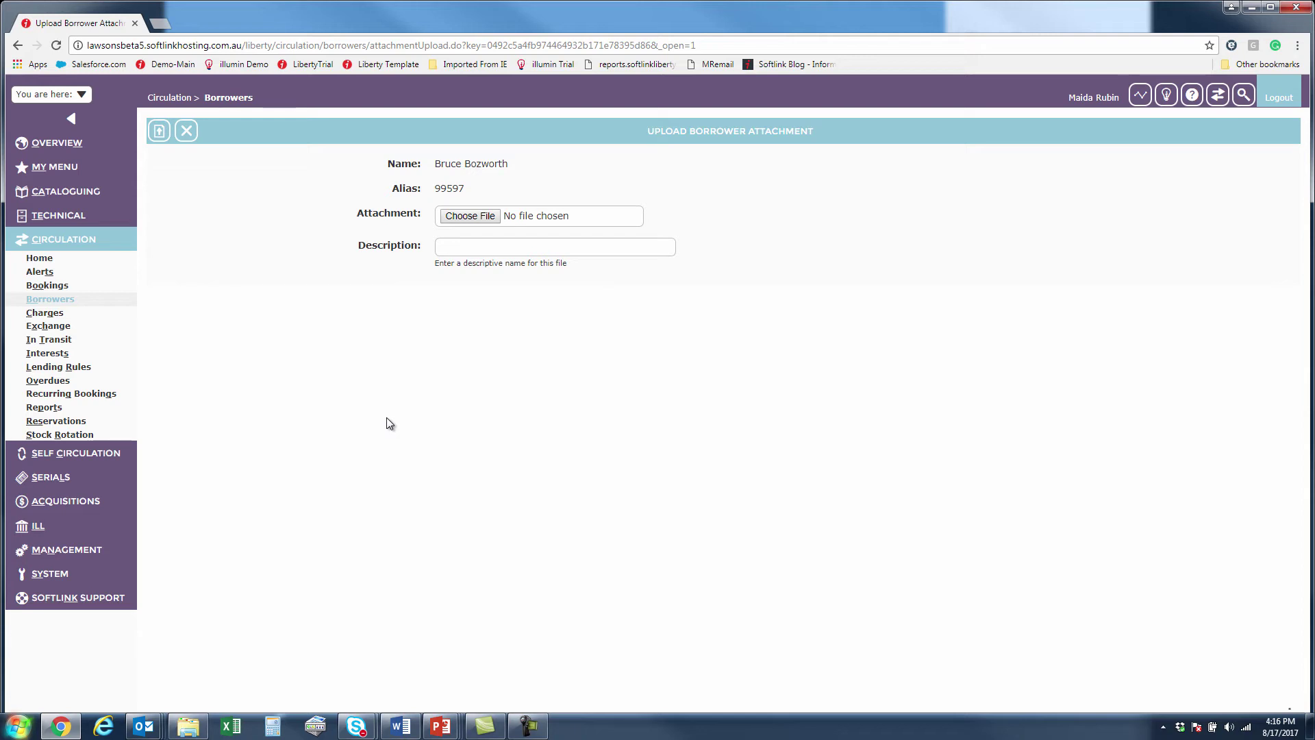
pyautogui.click(186, 130)
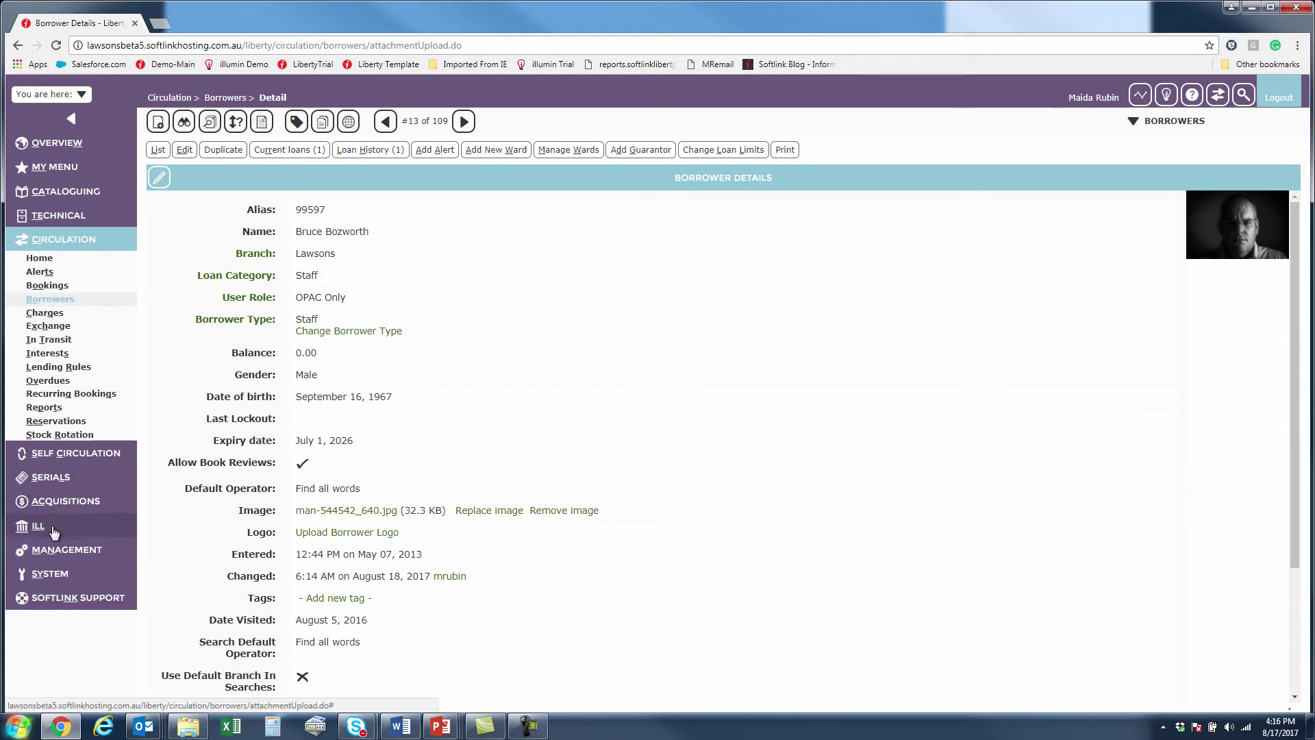
# Open Management > Parameters > Circulation > Borrowers for editing and scroll to parameters 3326–3329.
pyautogui.click(66, 552)
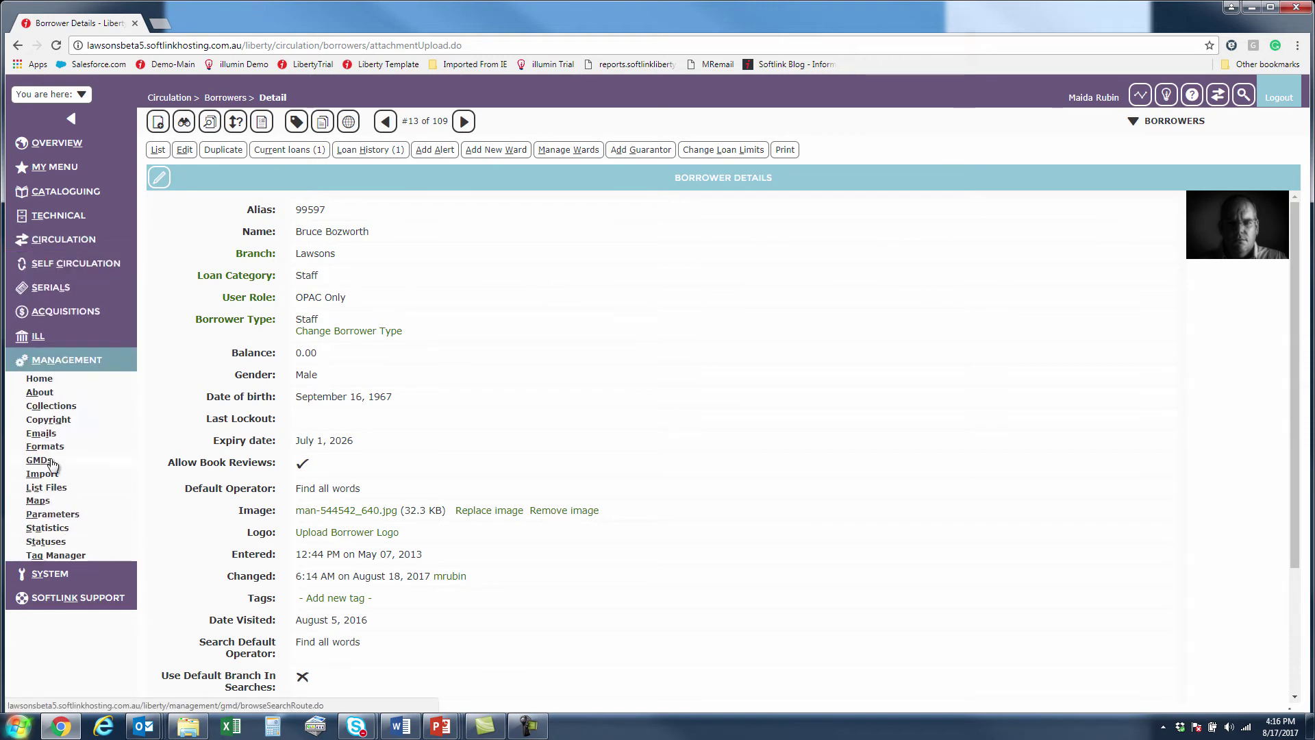
pyautogui.click(65, 515)
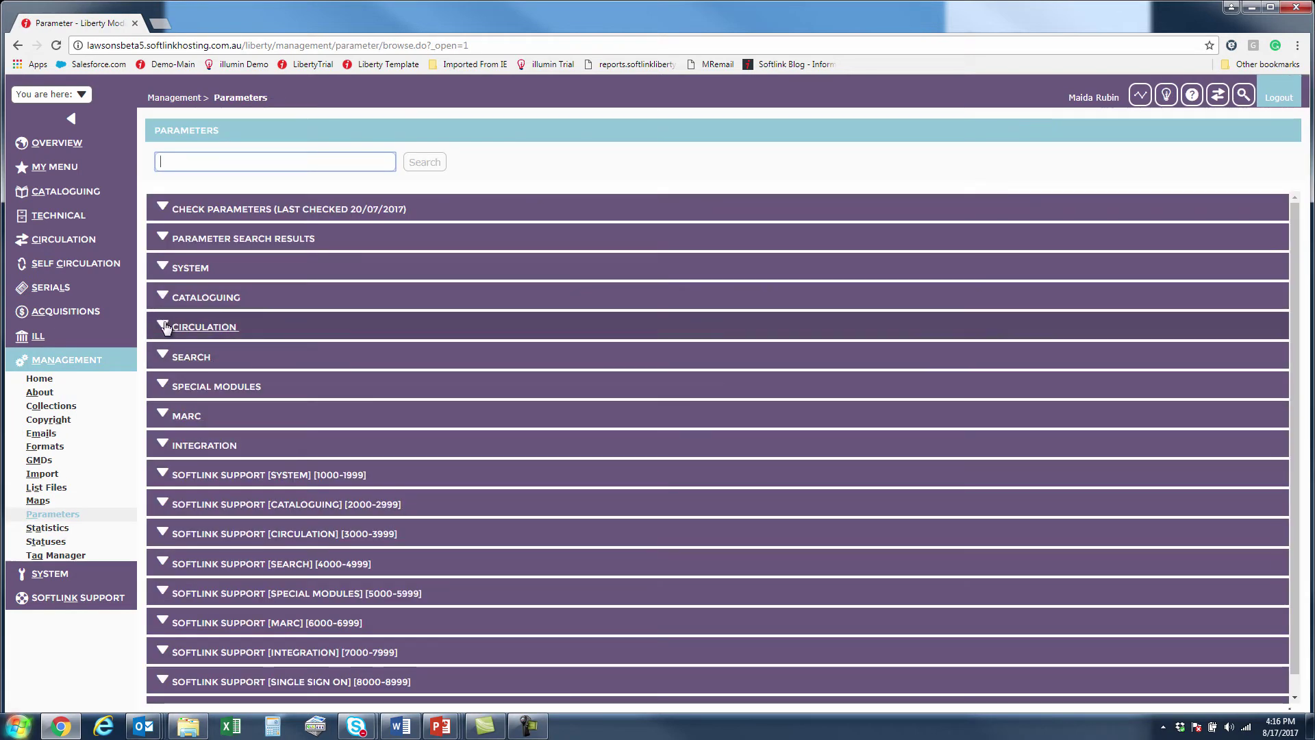
pyautogui.click(202, 327)
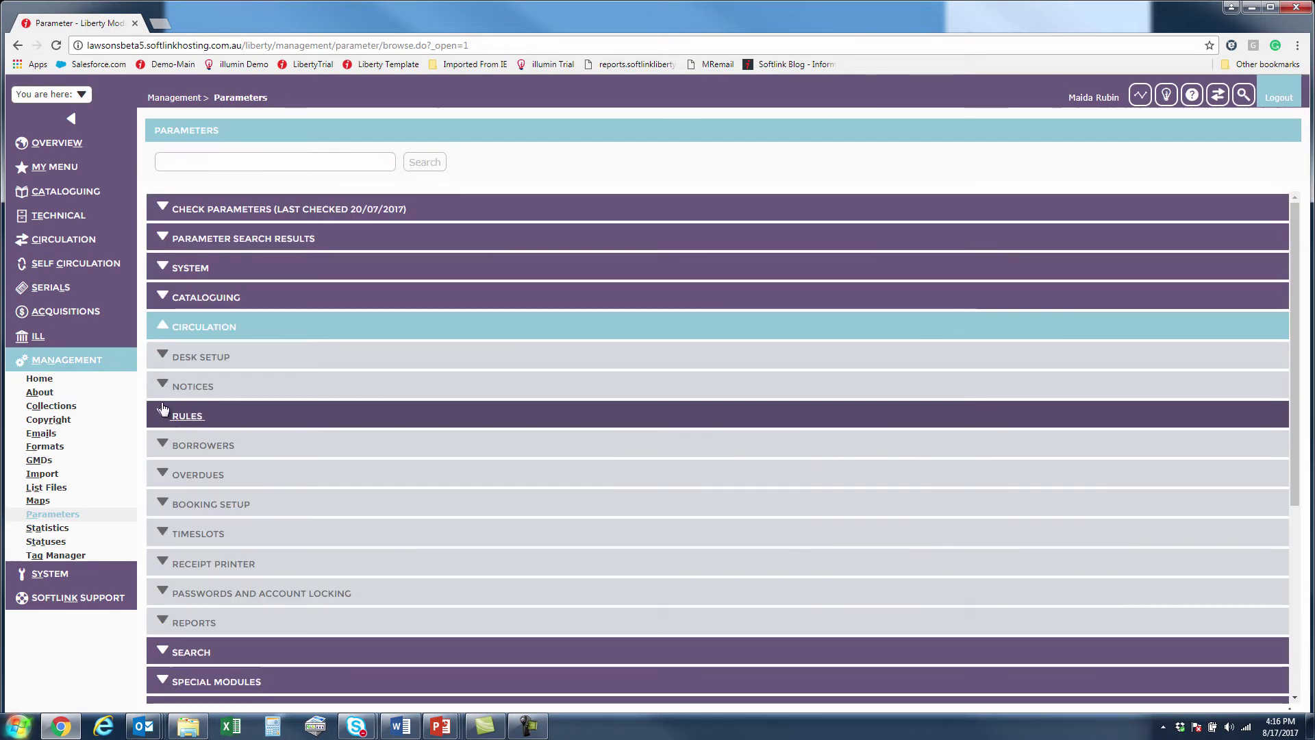
pyautogui.click(163, 445)
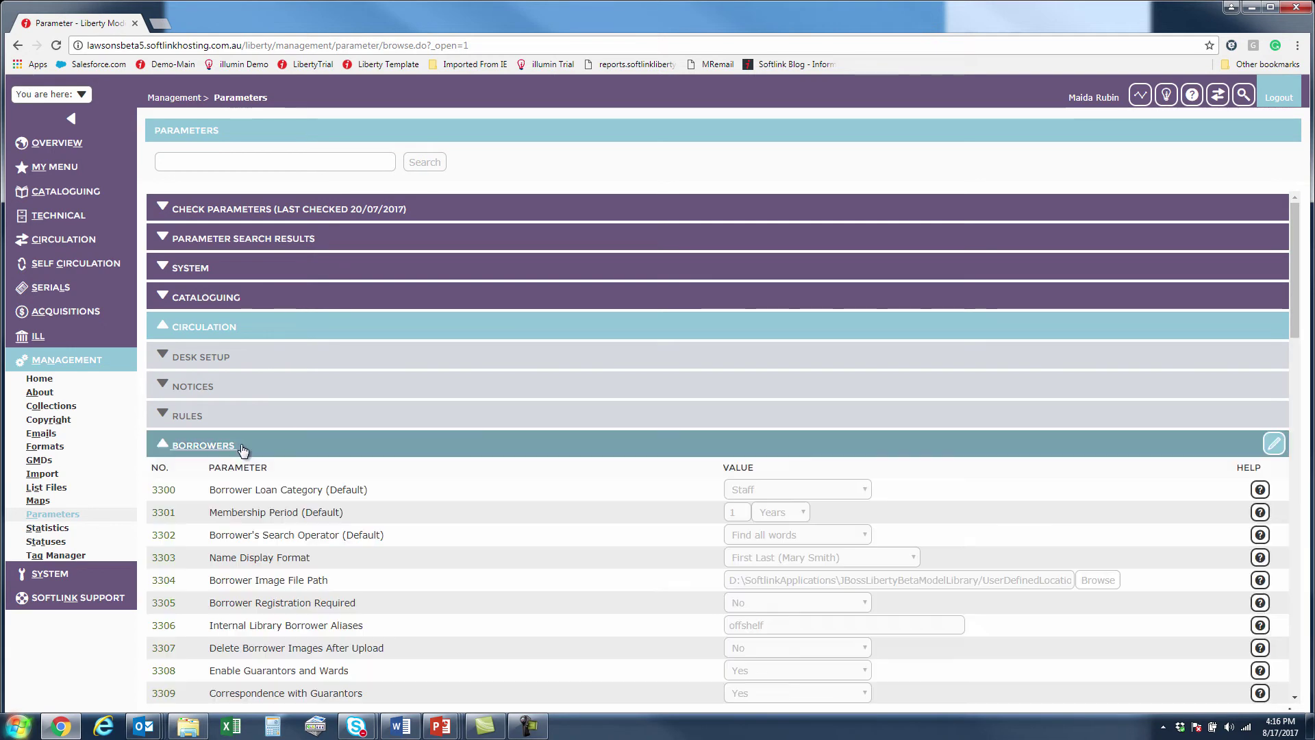
pyautogui.click(1274, 444)
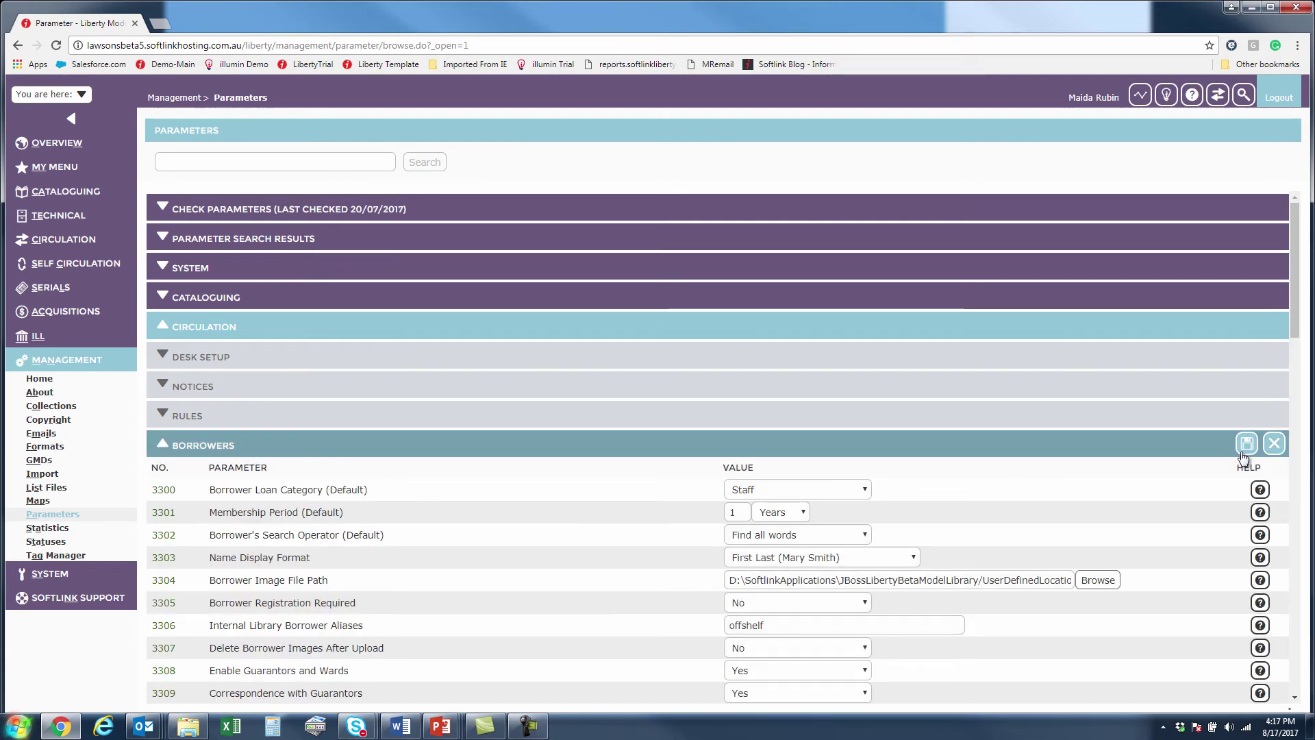
pyautogui.scroll(-5, 836, 418)
pyautogui.scroll(-7, 834, 411)
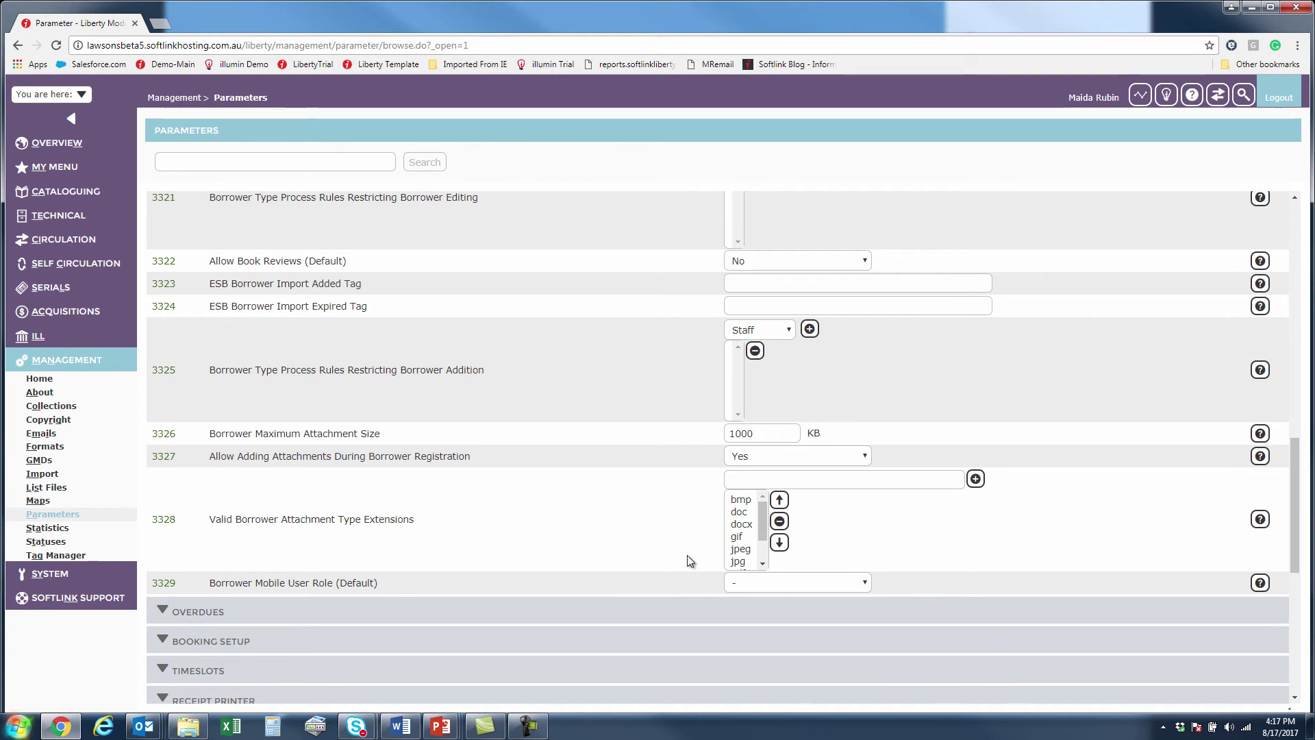
# Review the attachment parameters: registration options, 1000 KB maximum size and allowed extensions such as docx.
pyautogui.click(860, 457)
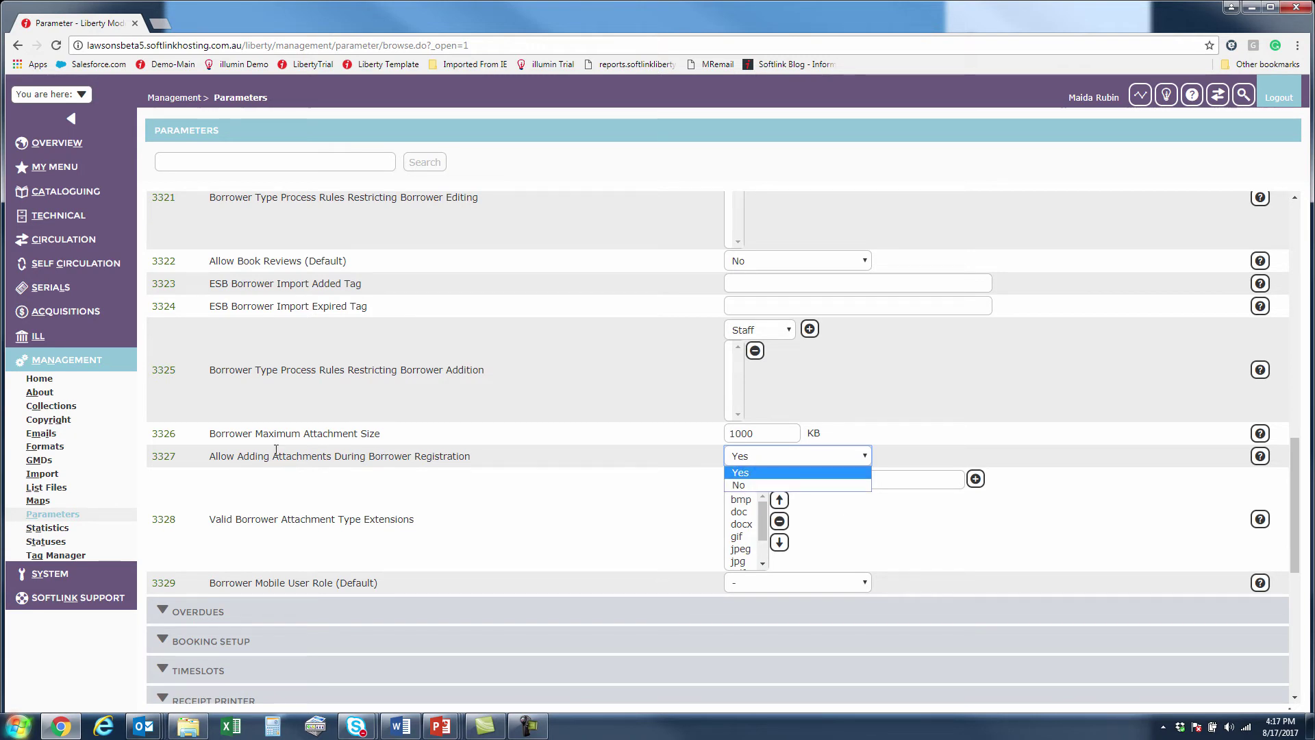
pyautogui.moveTo(238, 459); pyautogui.dragTo(325, 461)
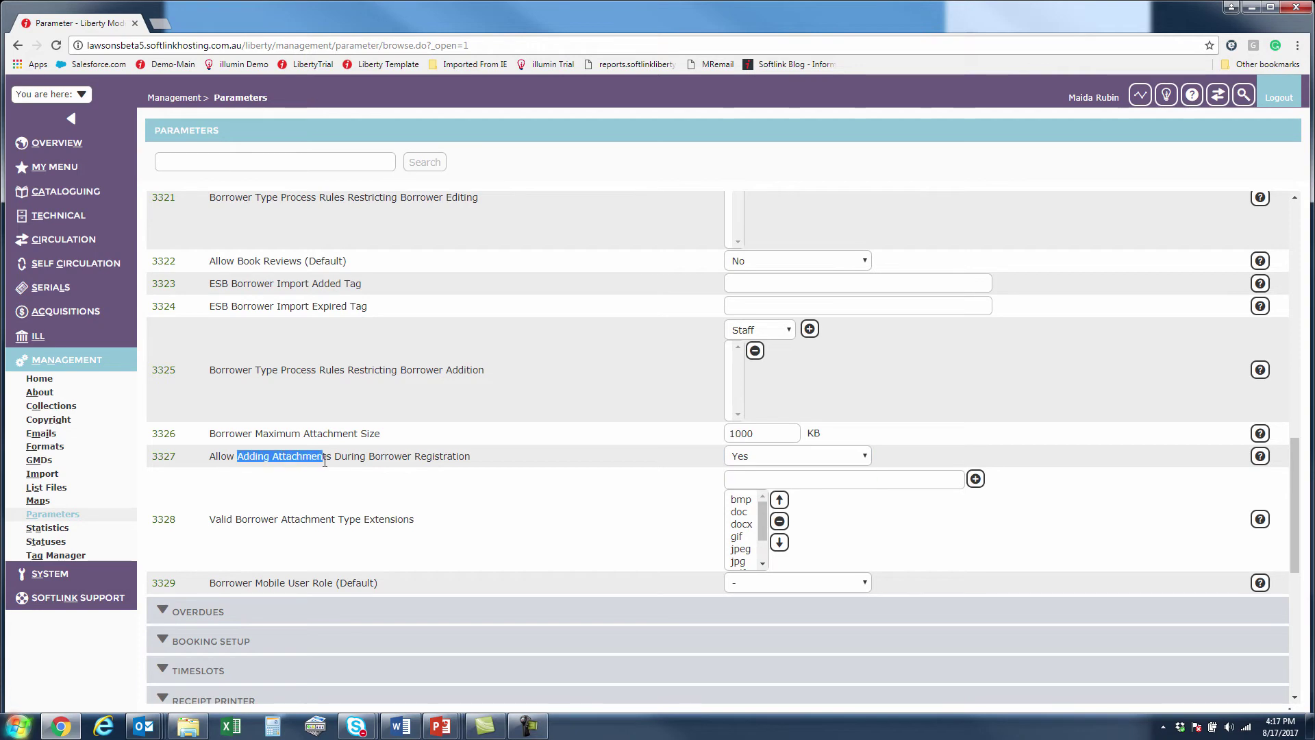
pyautogui.click(624, 532)
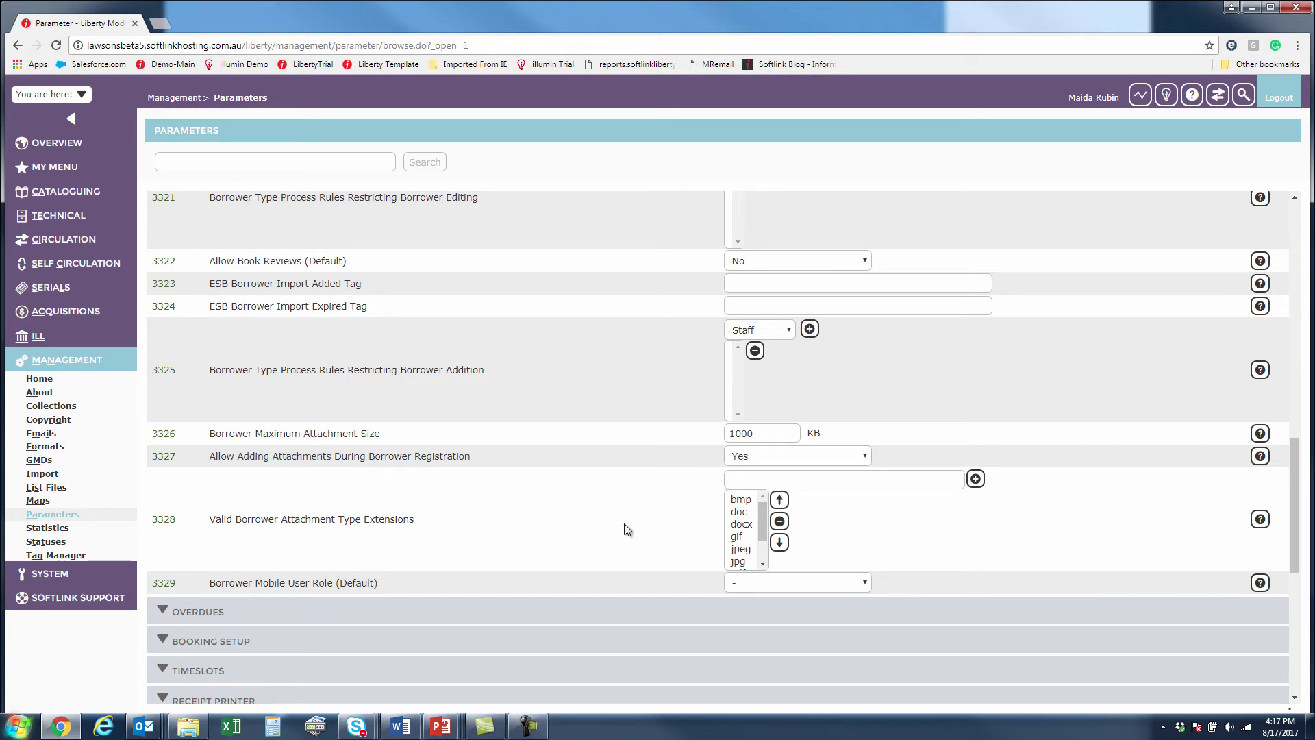
pyautogui.moveTo(757, 433); pyautogui.dragTo(718, 433)
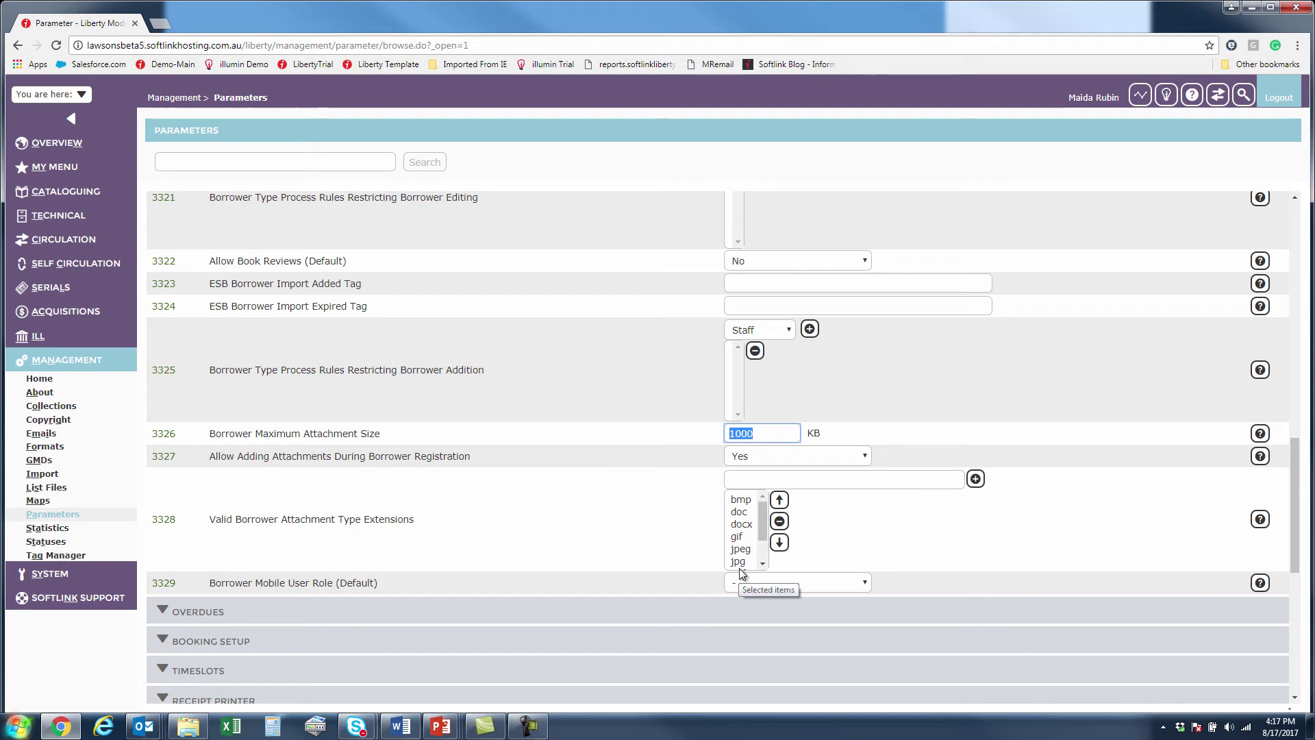
pyautogui.click(742, 524)
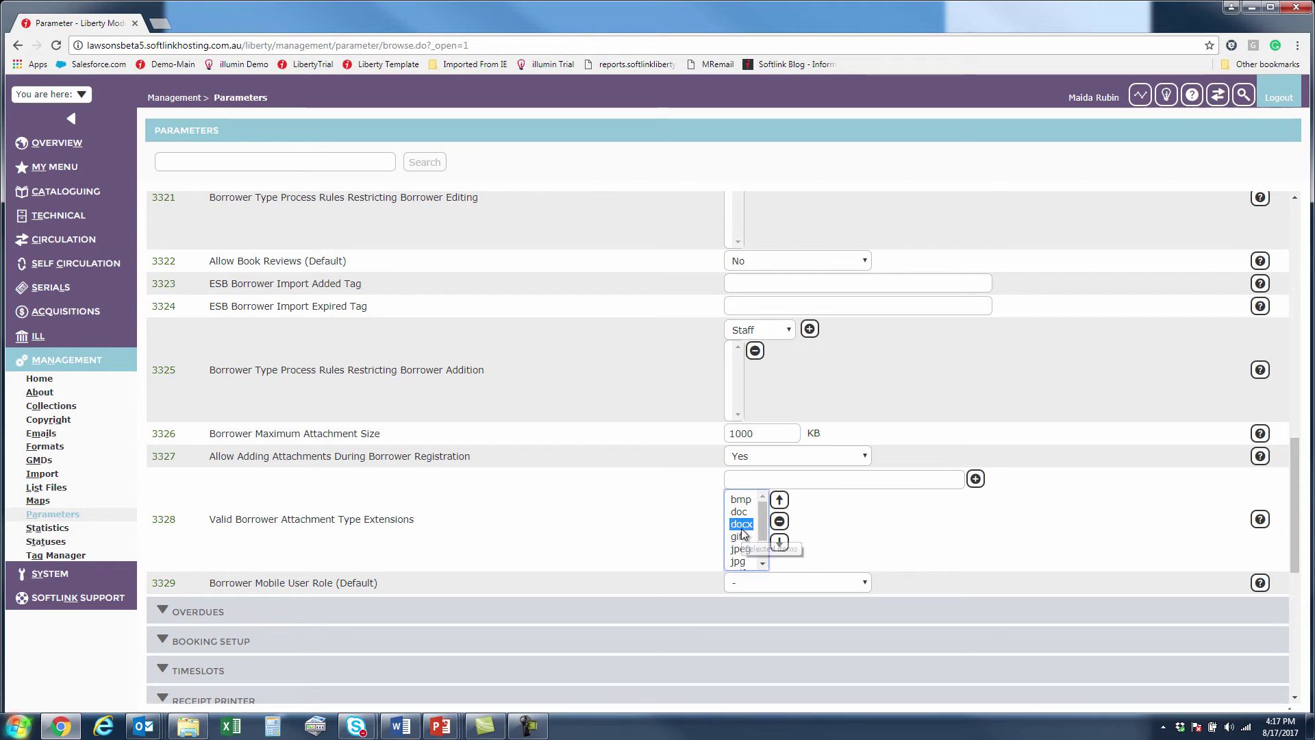
pyautogui.click(862, 534)
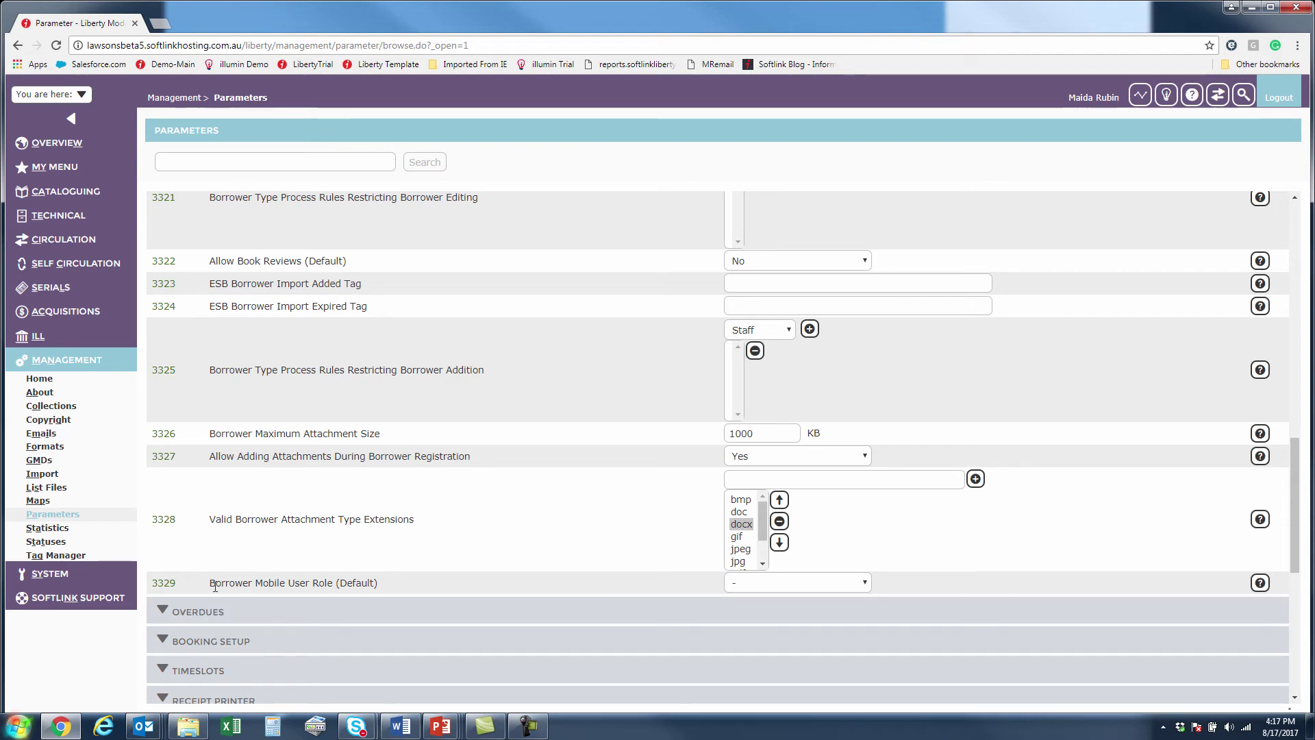
# Point out Borrower Mobile User Role (Default), then end editing of the Borrowers parameters unchanged.
pyautogui.moveTo(212, 583); pyautogui.dragTo(395, 580)
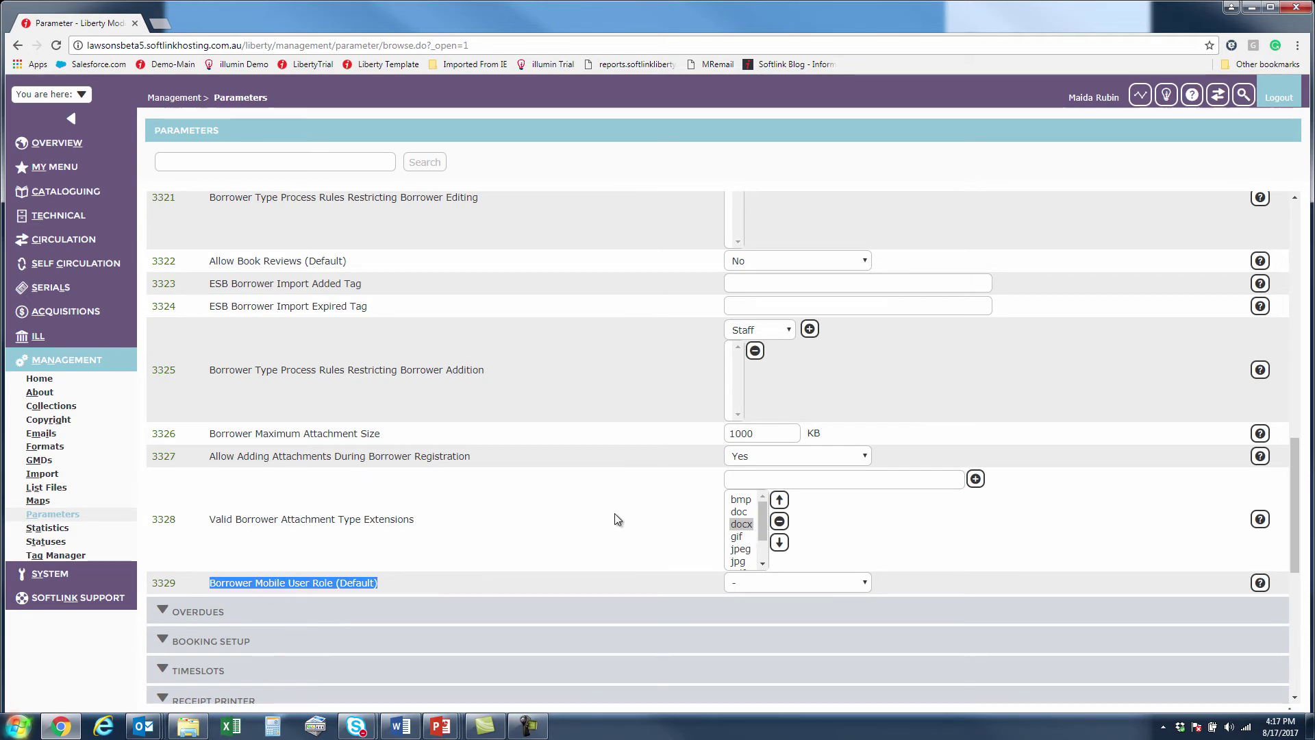
pyautogui.scroll(1, 630, 511)
pyautogui.scroll(10, 630, 511)
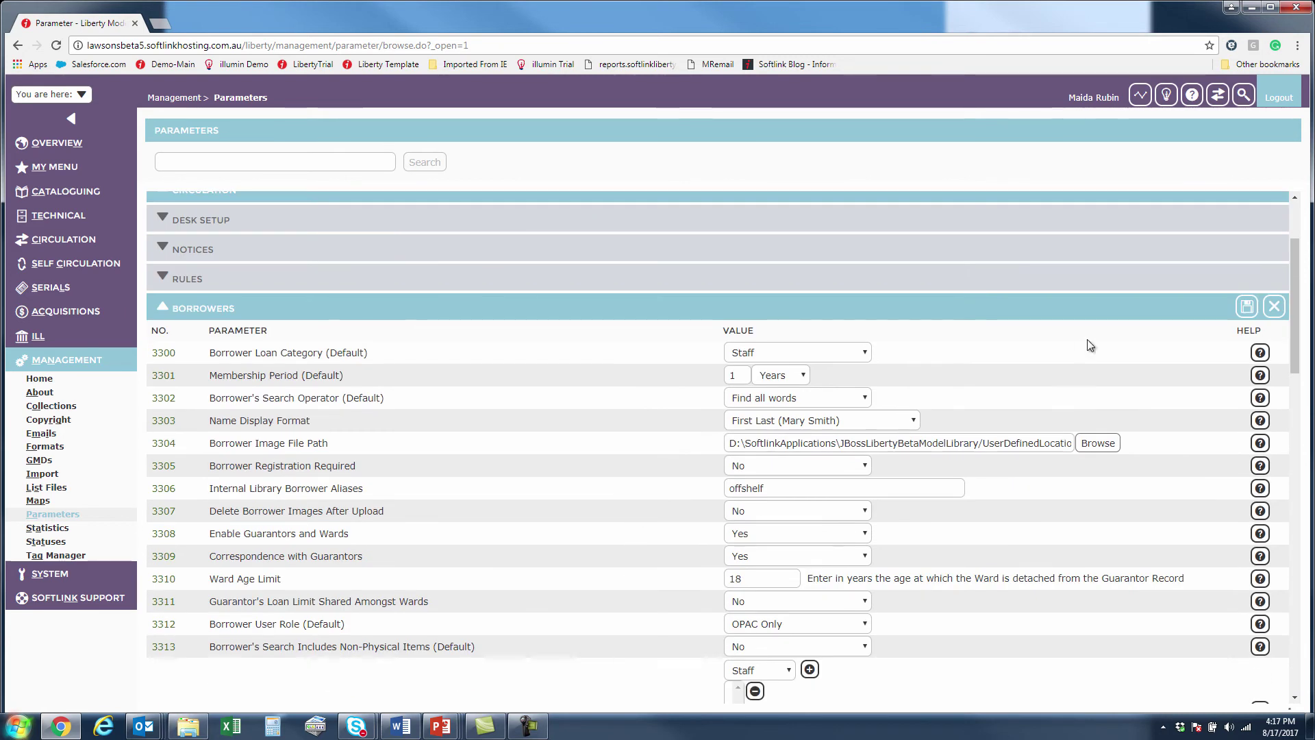
pyautogui.click(1275, 306)
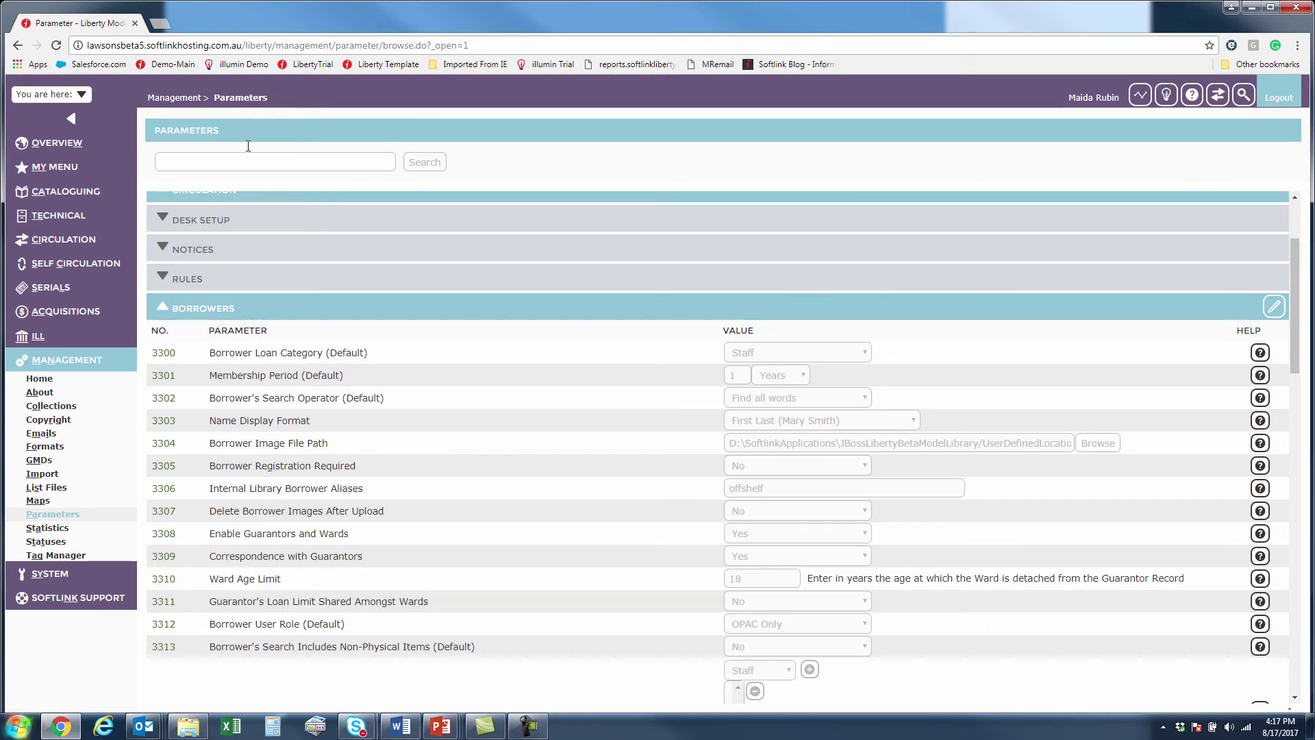
# Go to Circulation > Borrowers and choose Borrower Lists from the BORROWERS menu.
pyautogui.click(80, 252)
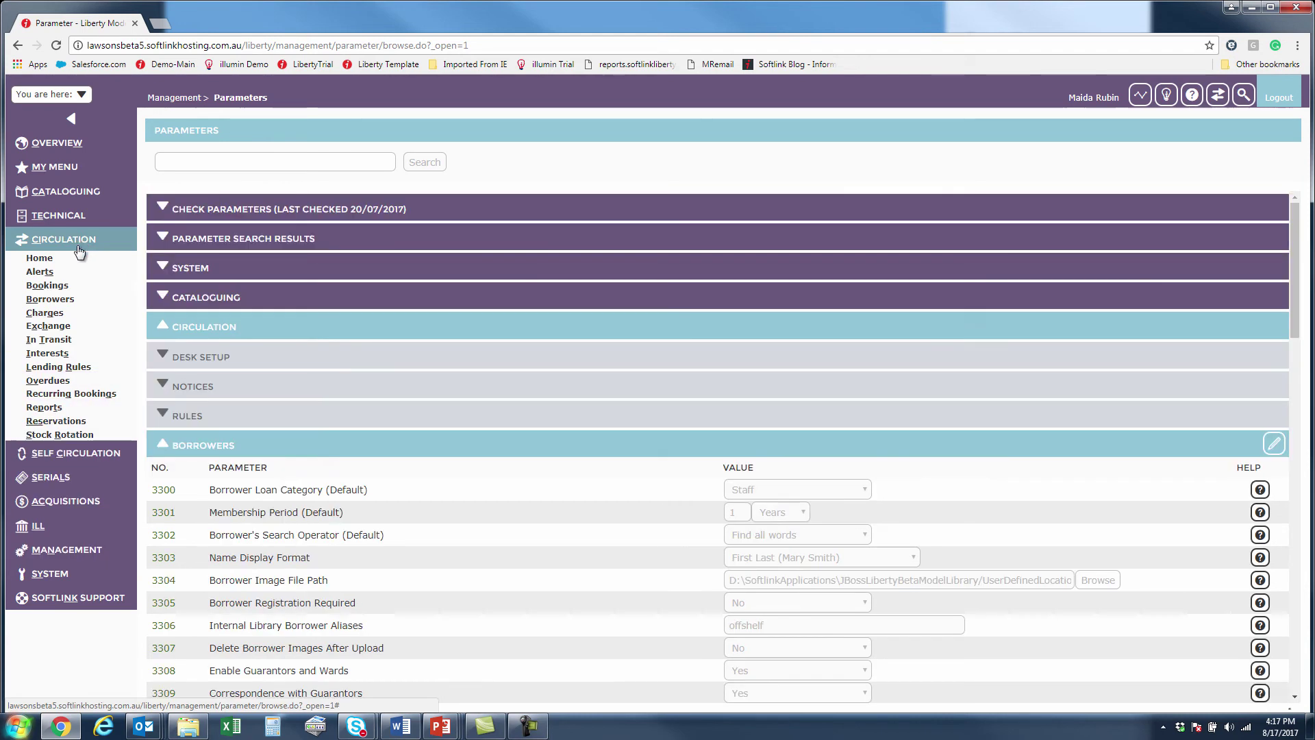
pyautogui.click(50, 299)
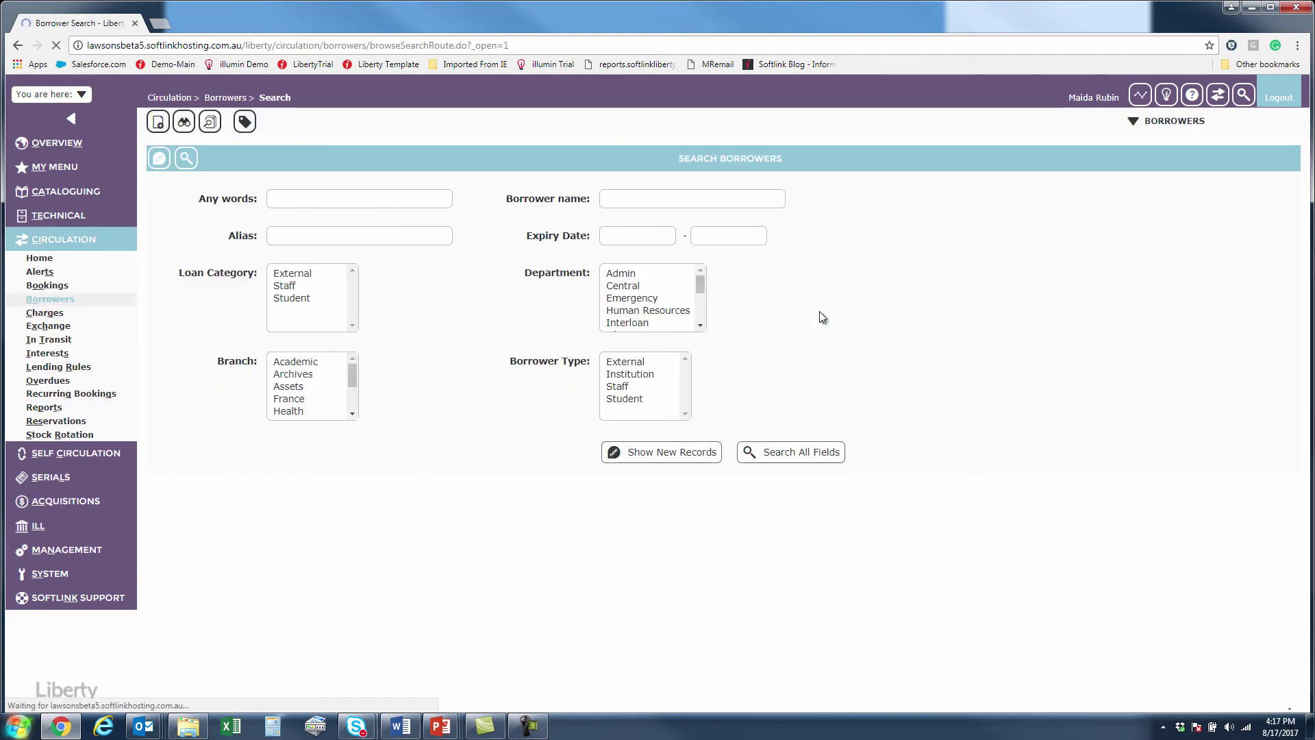
pyautogui.click(1192, 124)
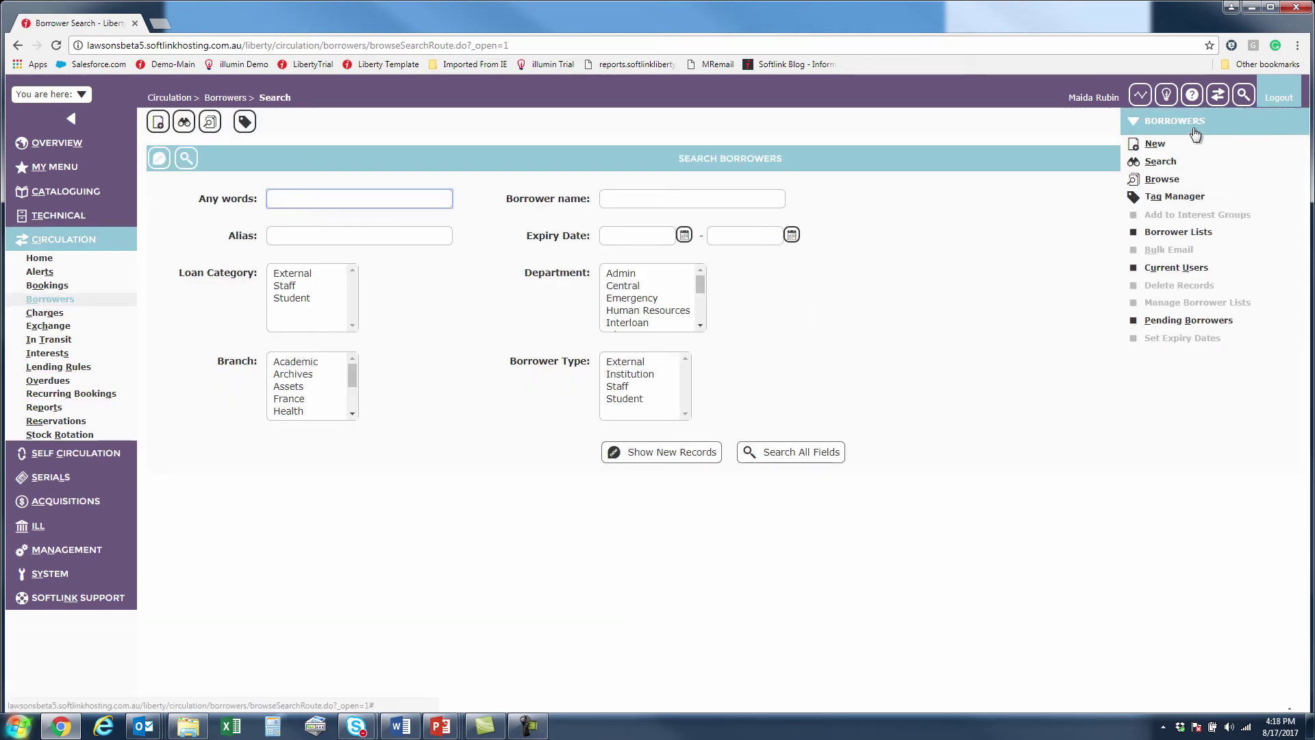
pyautogui.click(1178, 233)
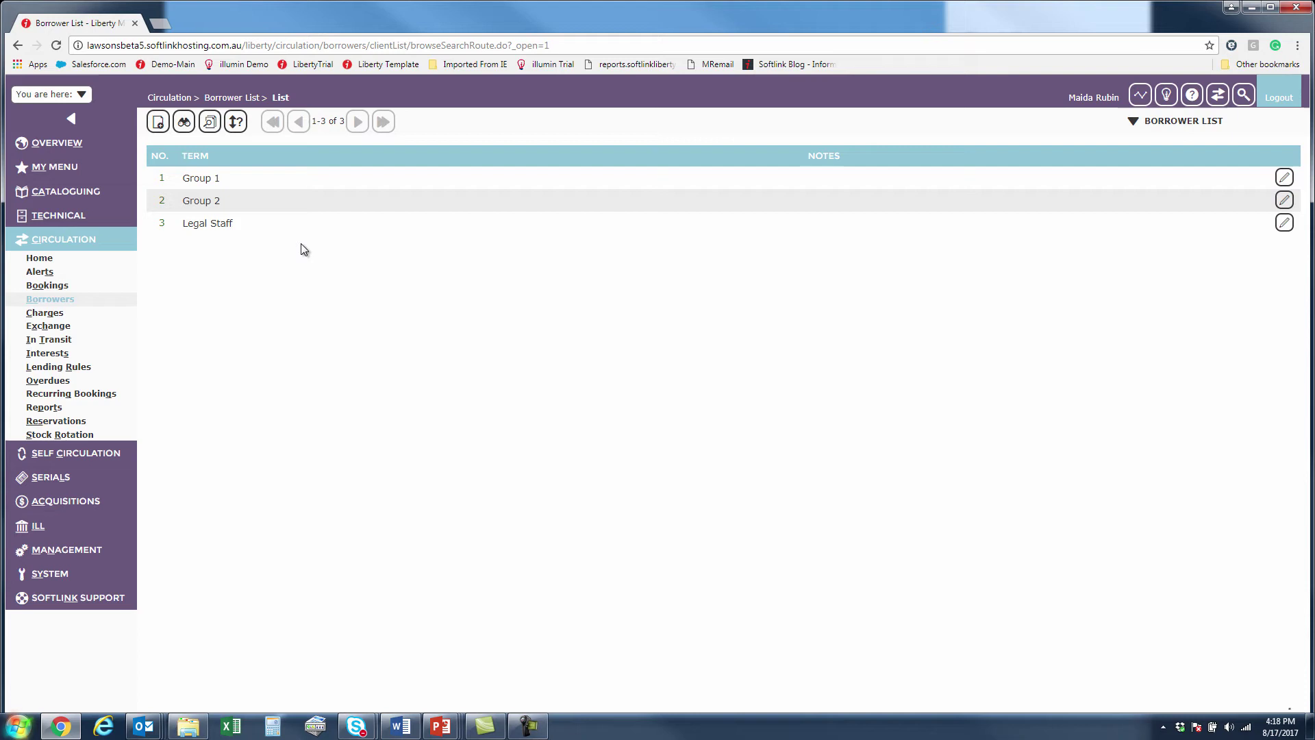
# Open the Group 1 list, view its five members, try Remove and Add Existing Borrower, then cancel.
pyautogui.click(164, 179)
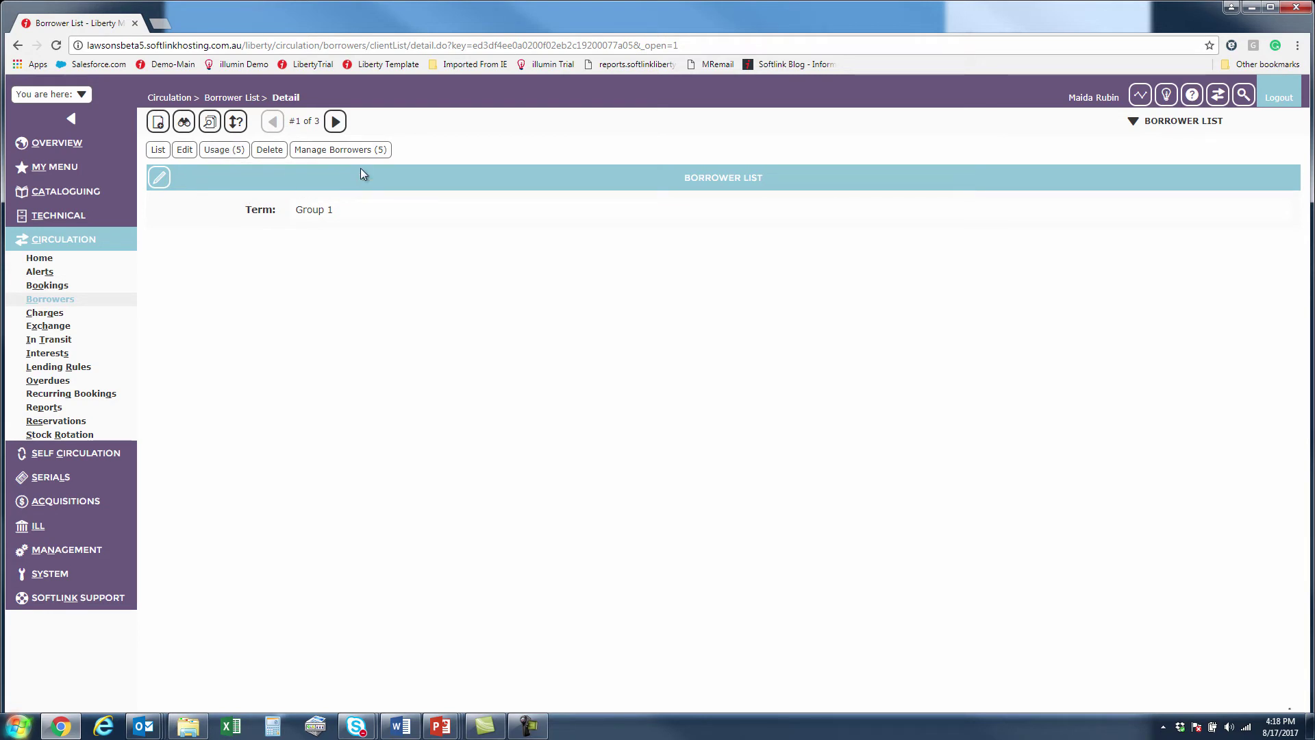
pyautogui.click(364, 149)
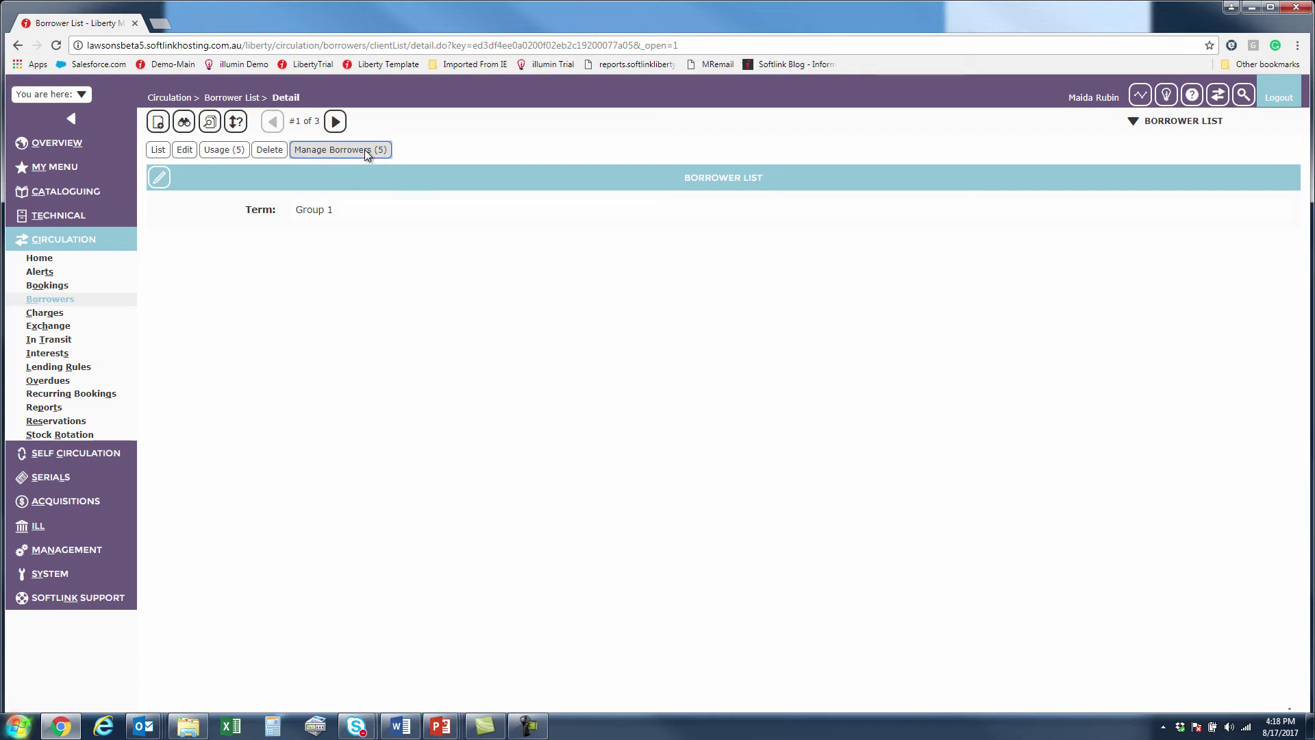
pyautogui.click(743, 282)
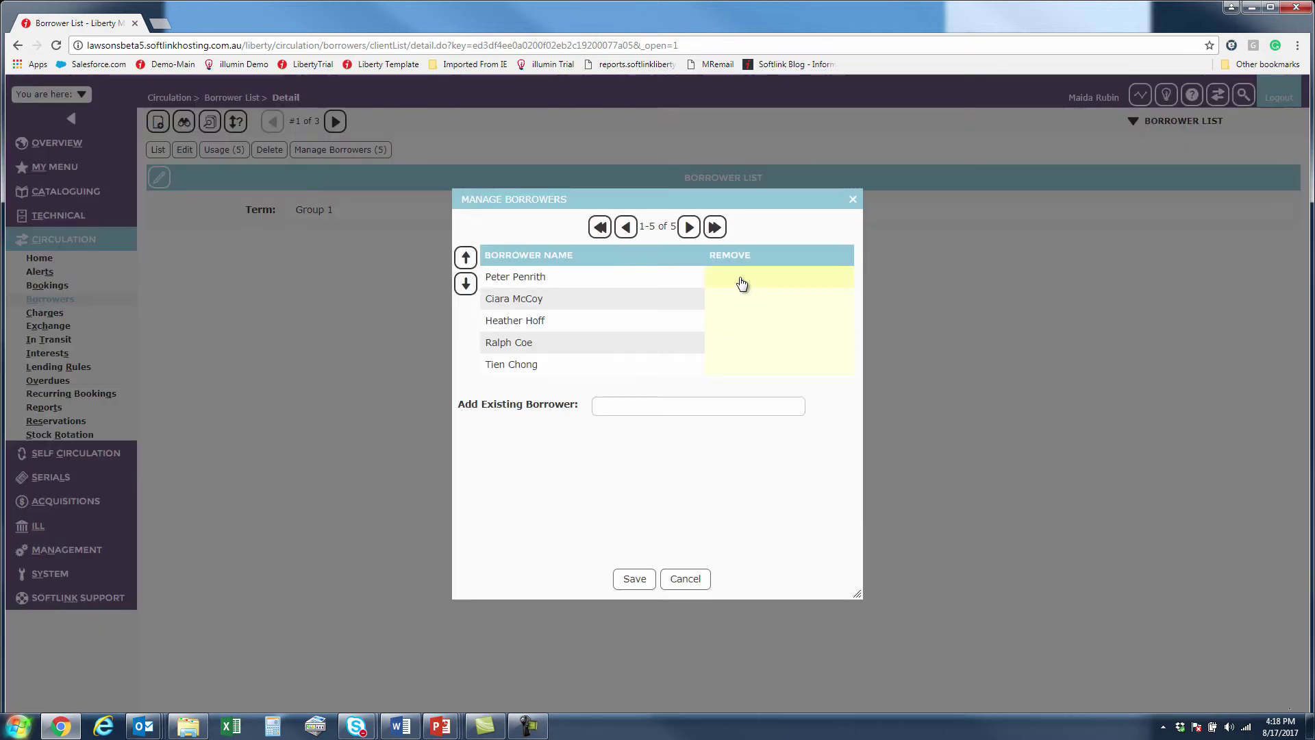
pyautogui.click(696, 407)
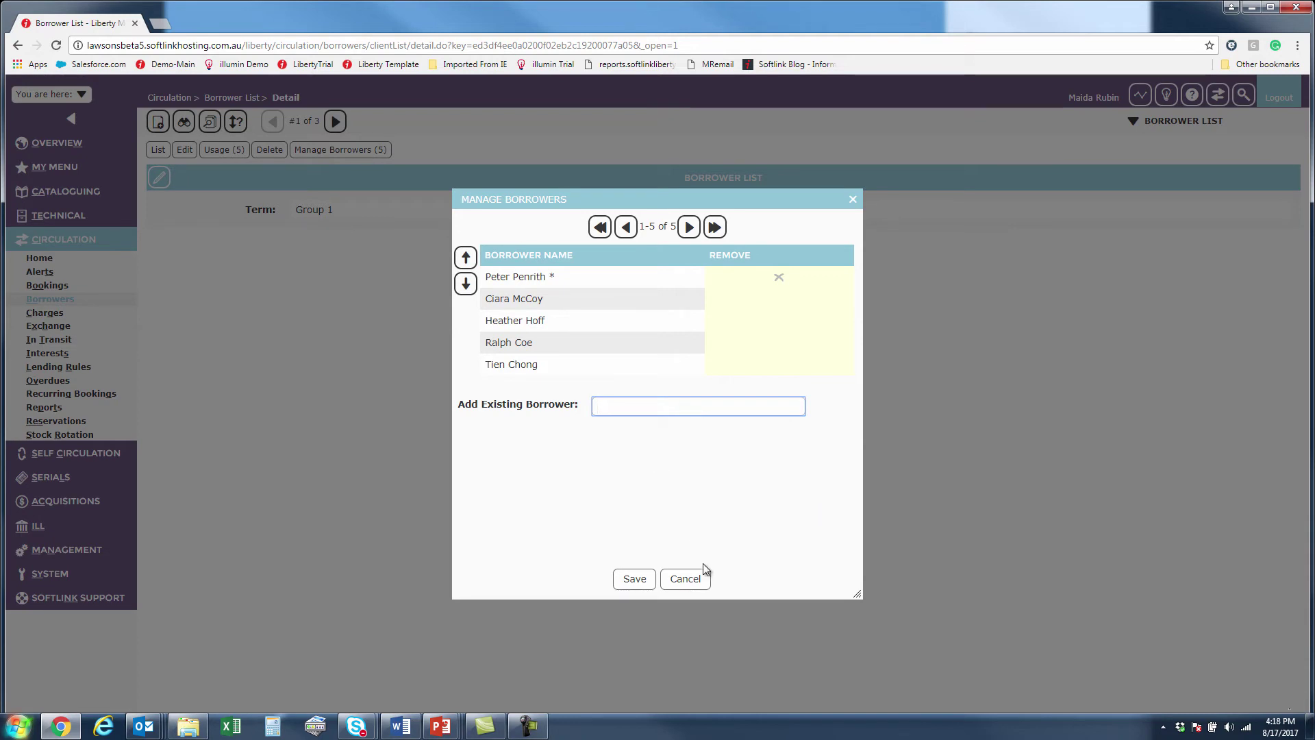
pyautogui.click(689, 580)
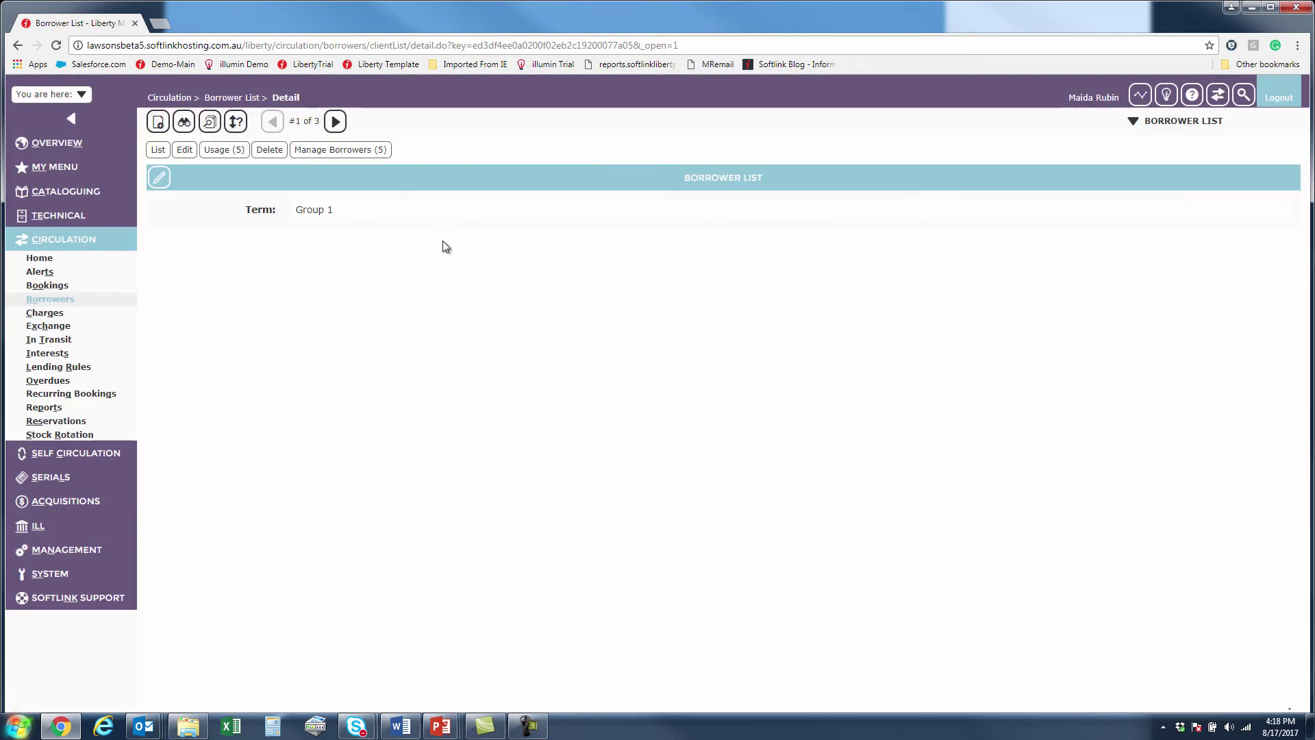
# Open Group 1's usage list and view borrower 4's record, noting its Group 1 membership.
pyautogui.click(215, 149)
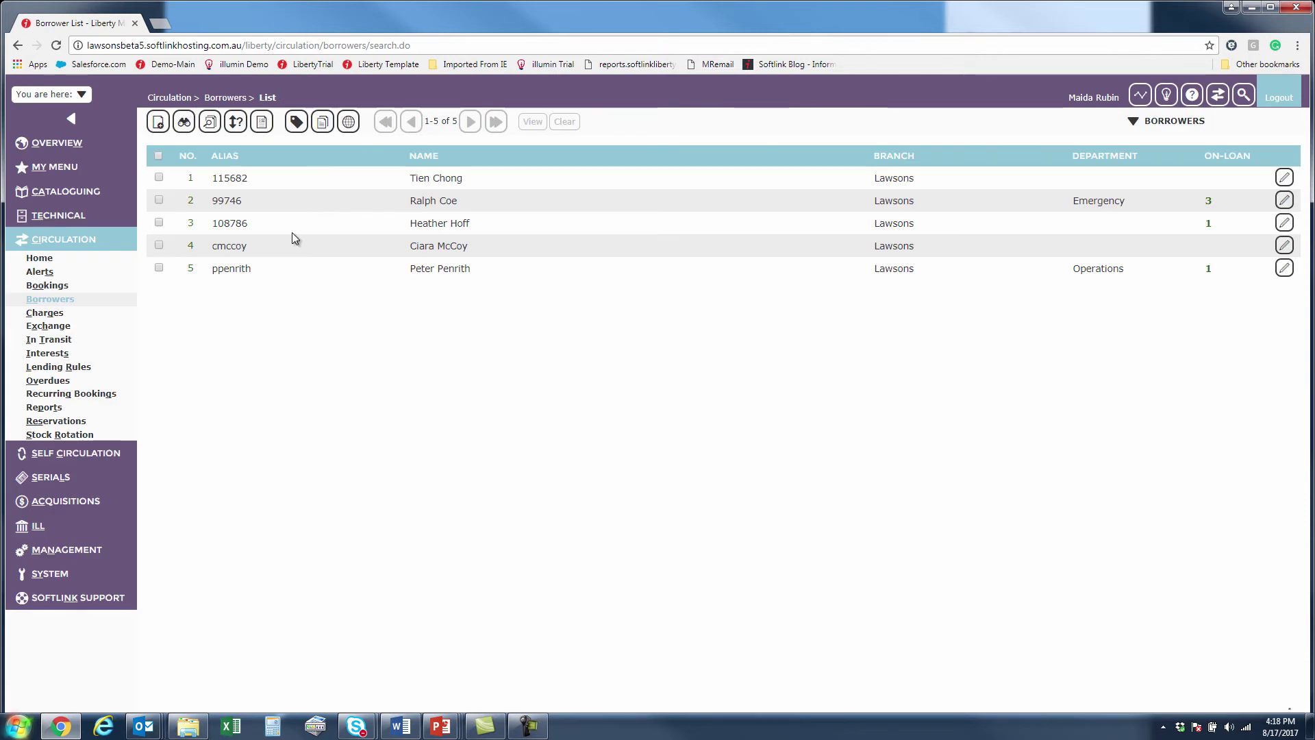
pyautogui.click(191, 246)
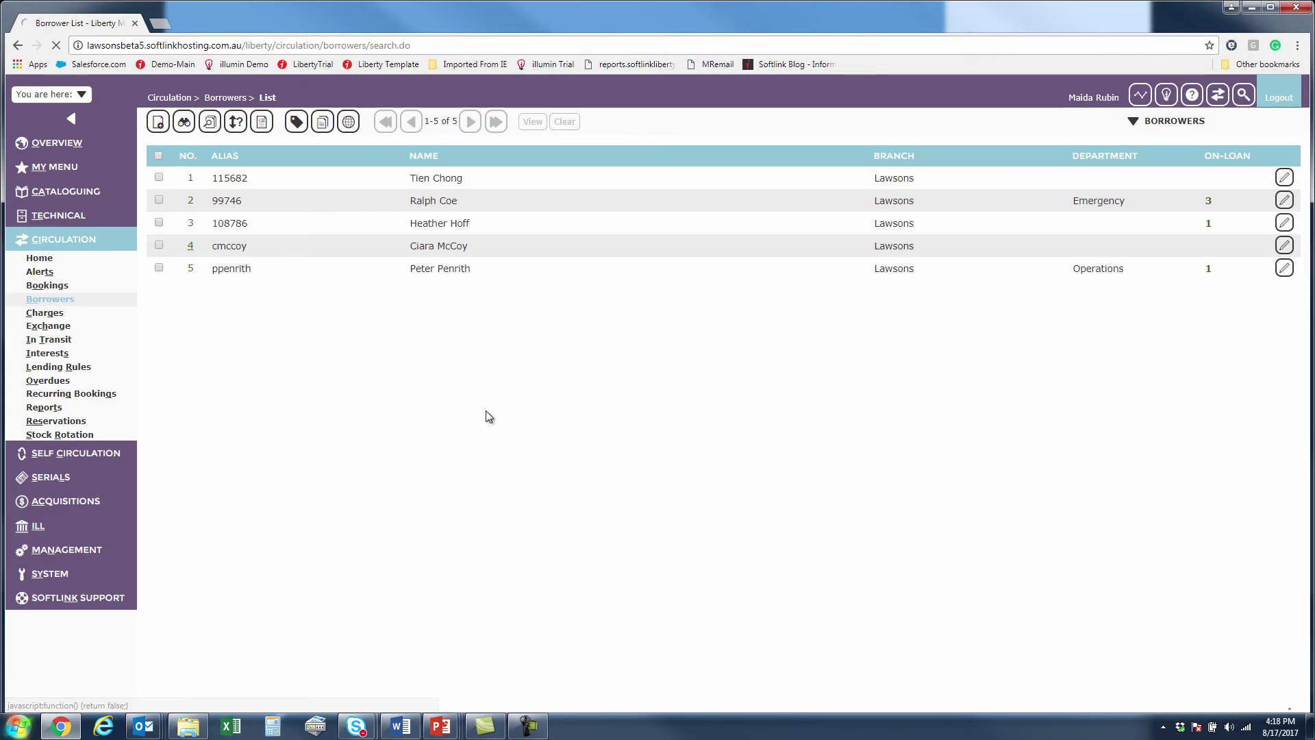
pyautogui.scroll(-3, 506, 473)
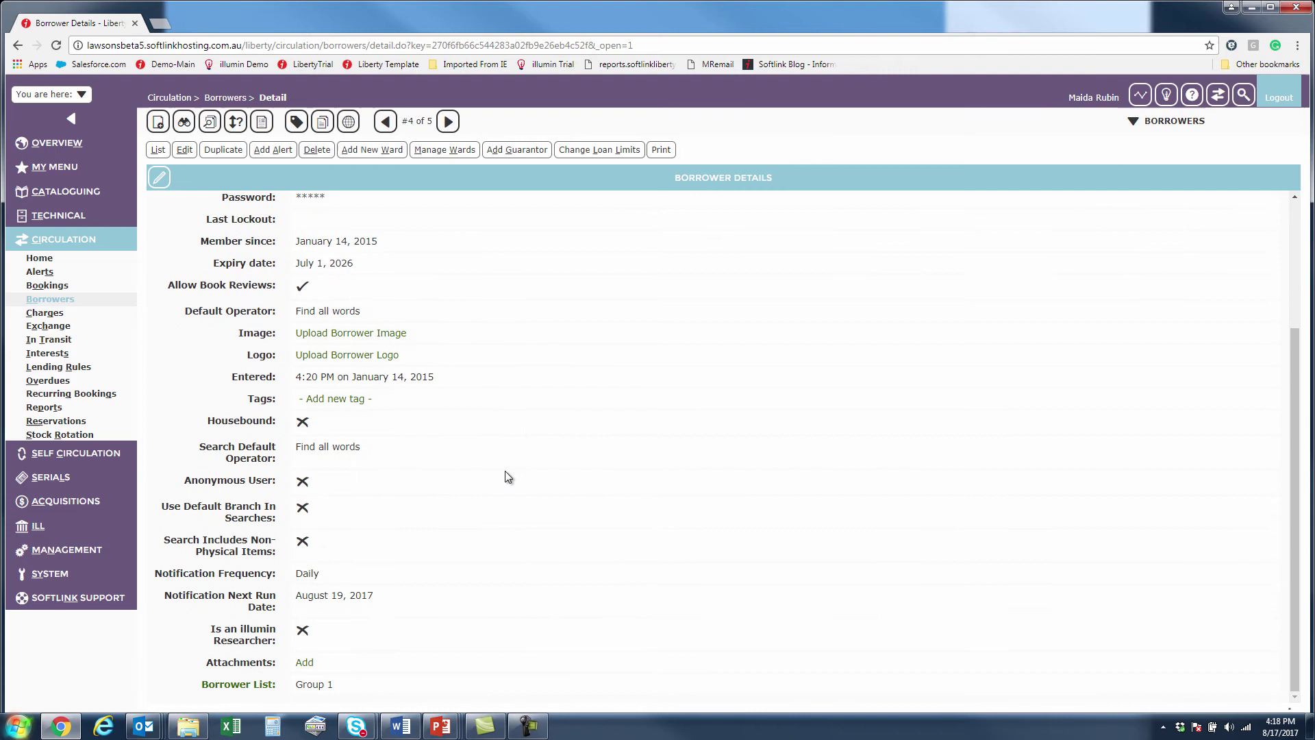
pyautogui.moveTo(296, 682); pyautogui.dragTo(370, 685)
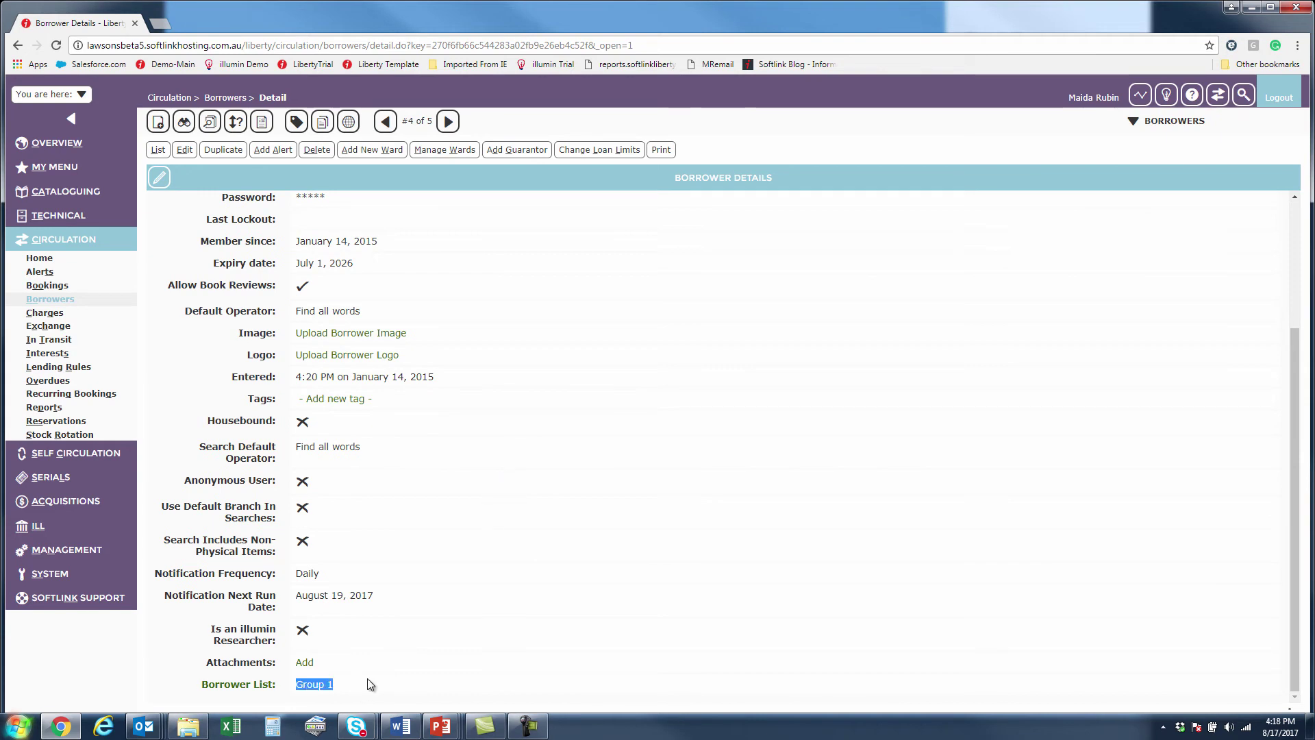
# Edit borrower 4 to see Borrower Lists suggestions, then close the edit form without changes.
pyautogui.click(185, 149)
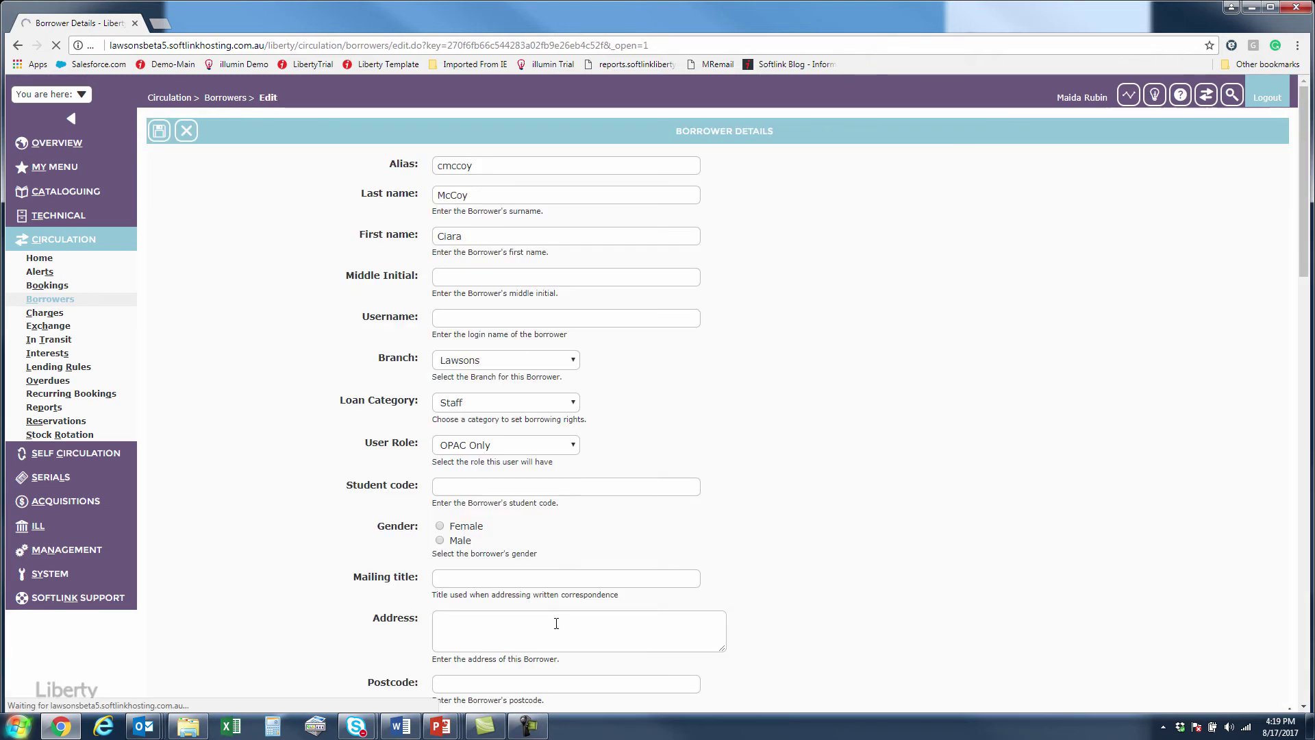
pyautogui.scroll(-10, 546, 603)
pyautogui.scroll(-10, 542, 596)
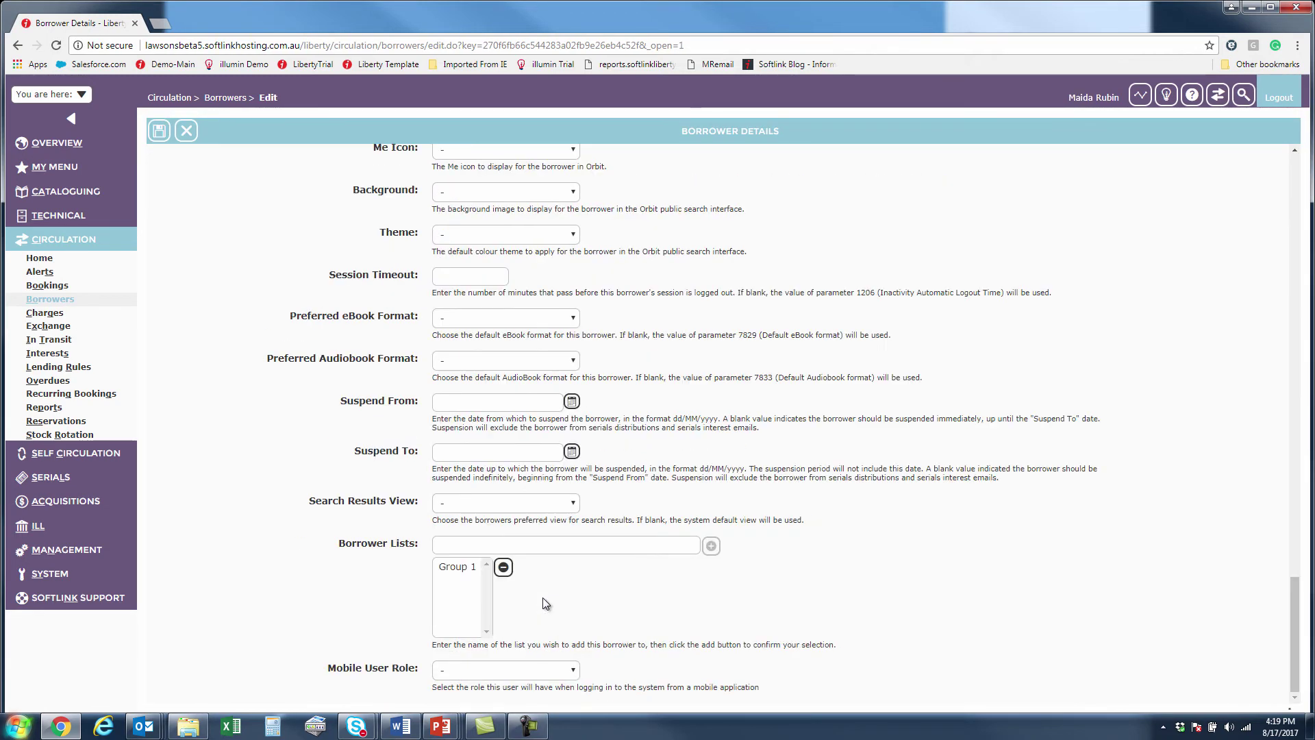
pyautogui.click(463, 543)
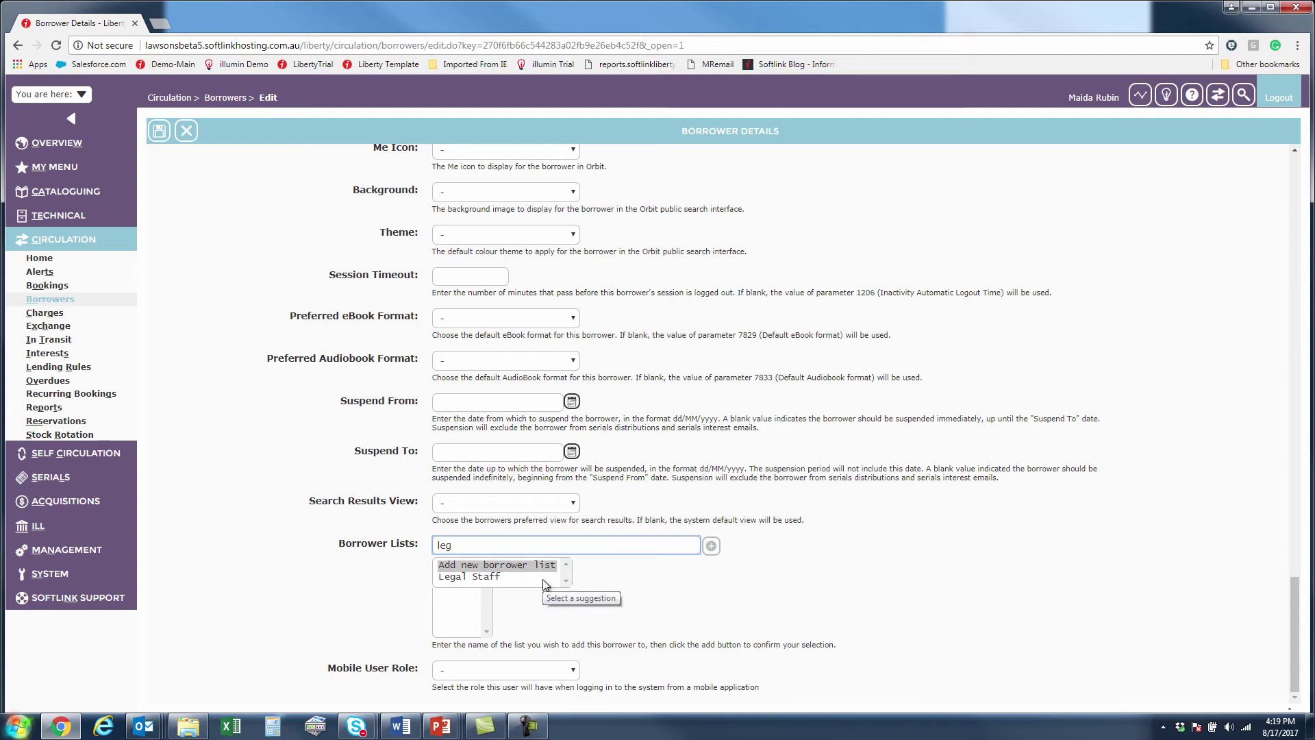
pyautogui.click(646, 593)
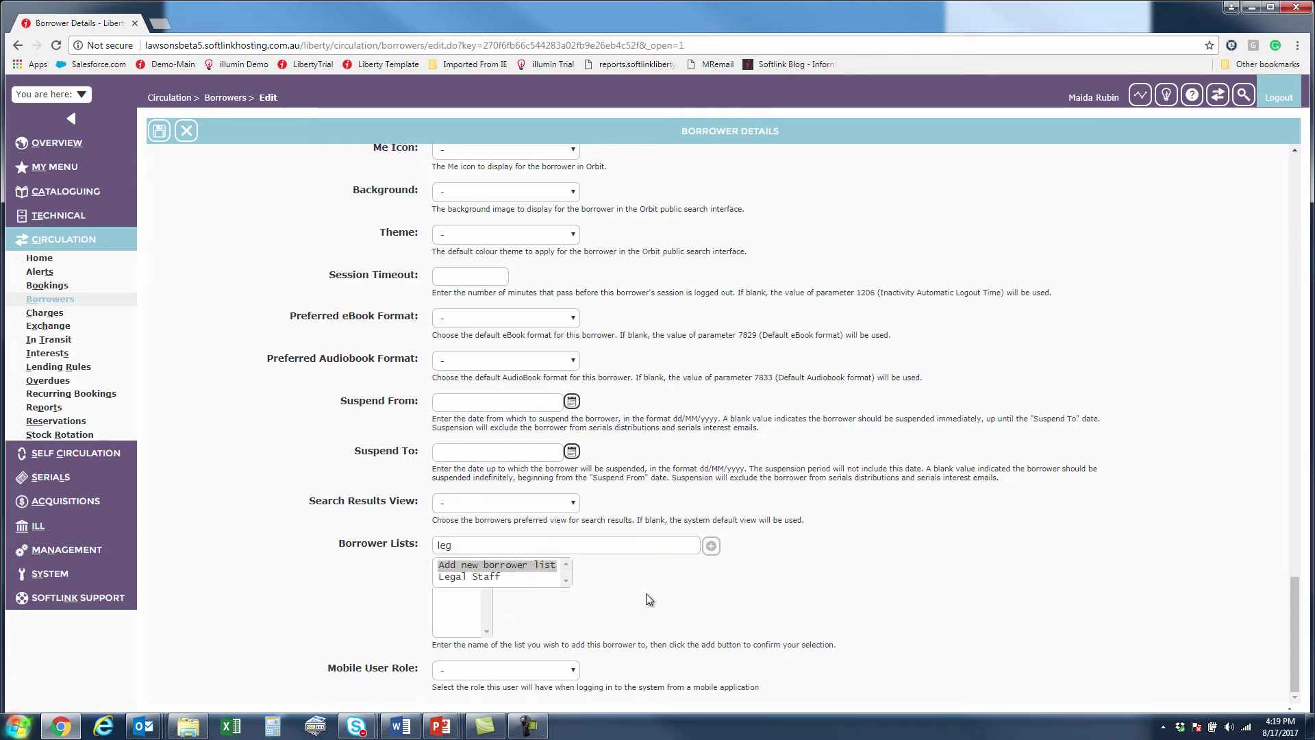
pyautogui.click(187, 131)
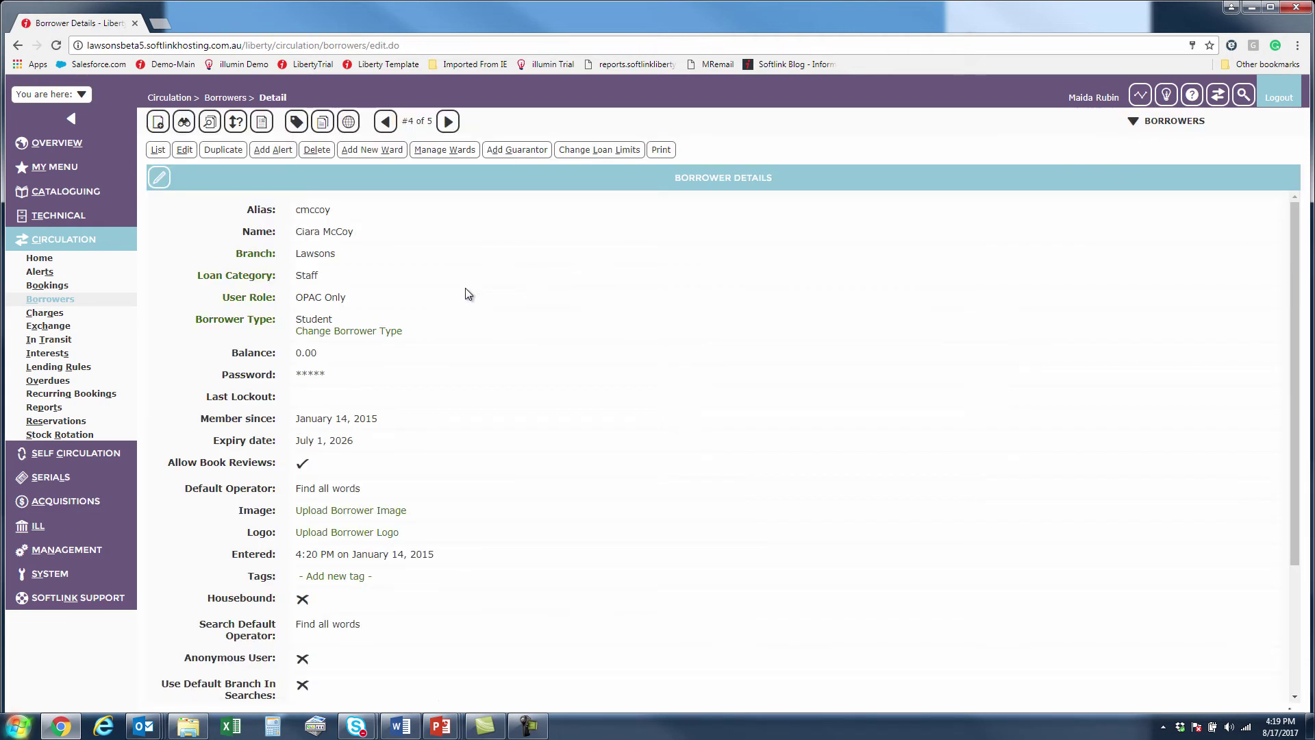
# Search borrowers by the Medical Staff department, returning 4 Lawsons borrowers.
pyautogui.click(67, 301)
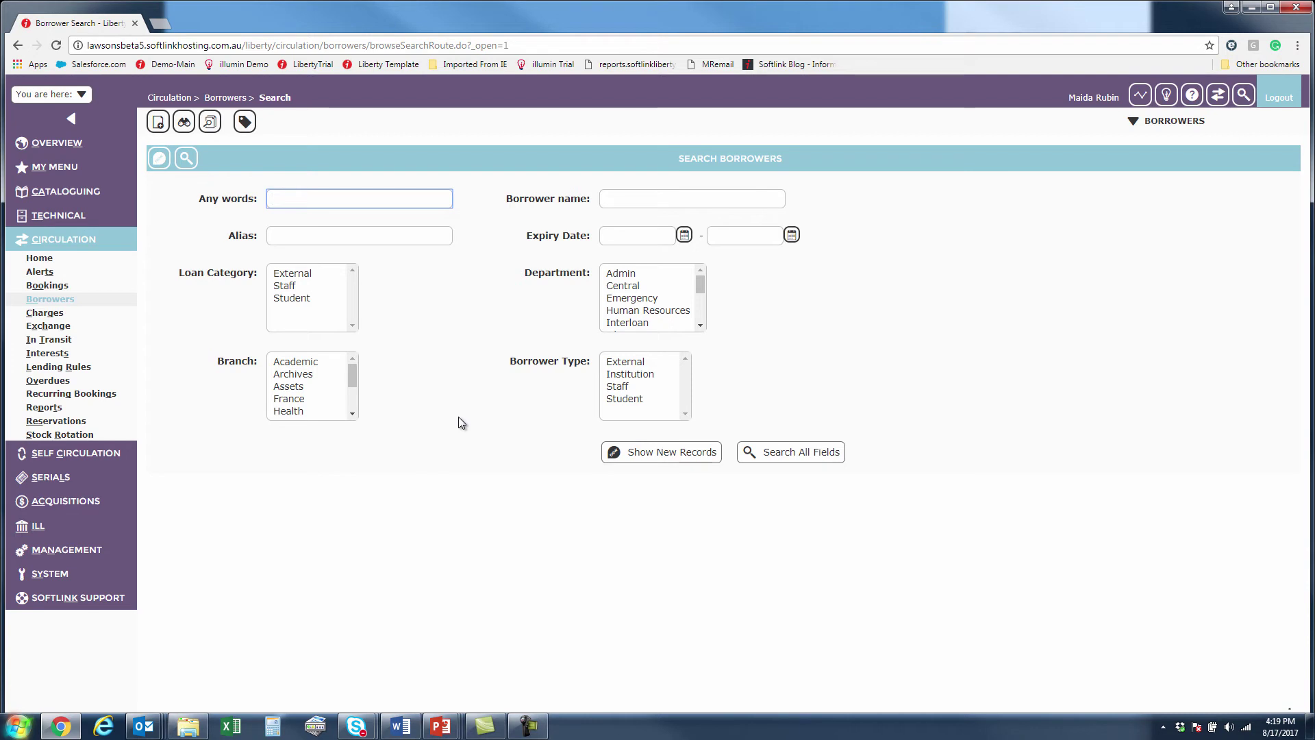
pyautogui.click(700, 325)
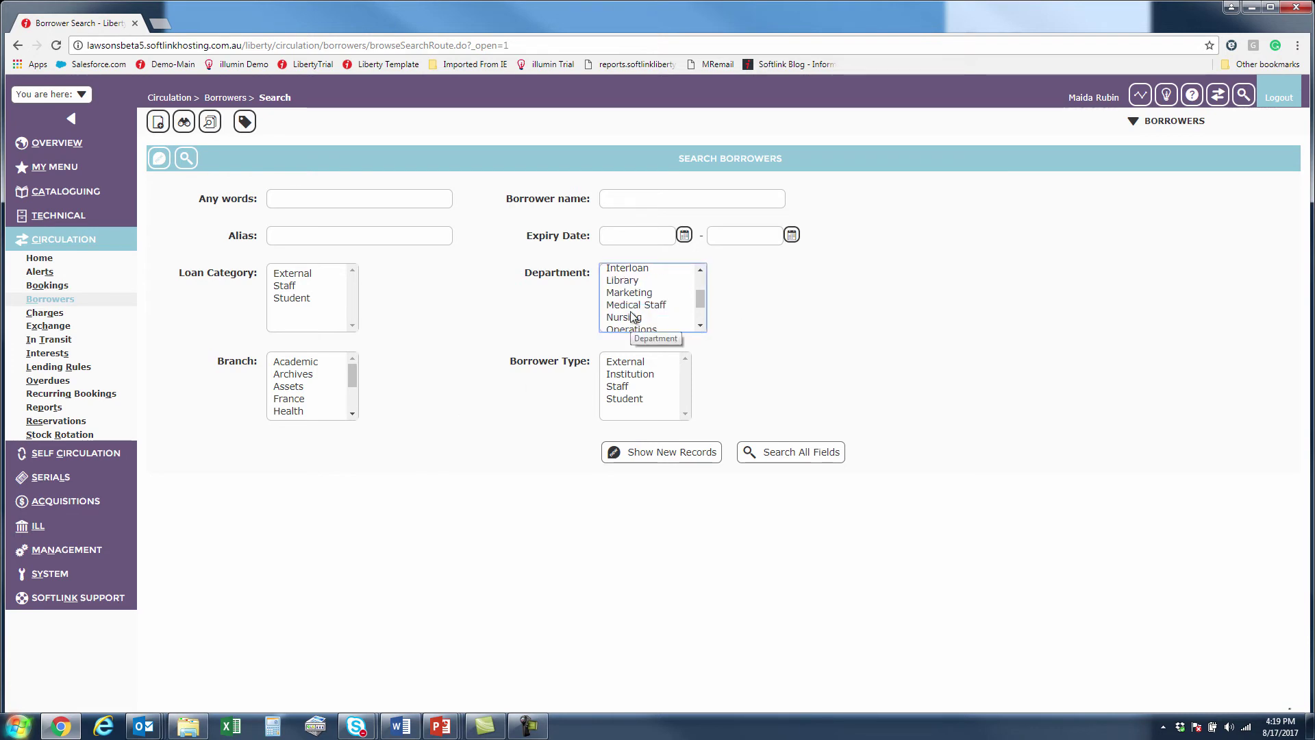
pyautogui.click(634, 304)
pyautogui.click(186, 158)
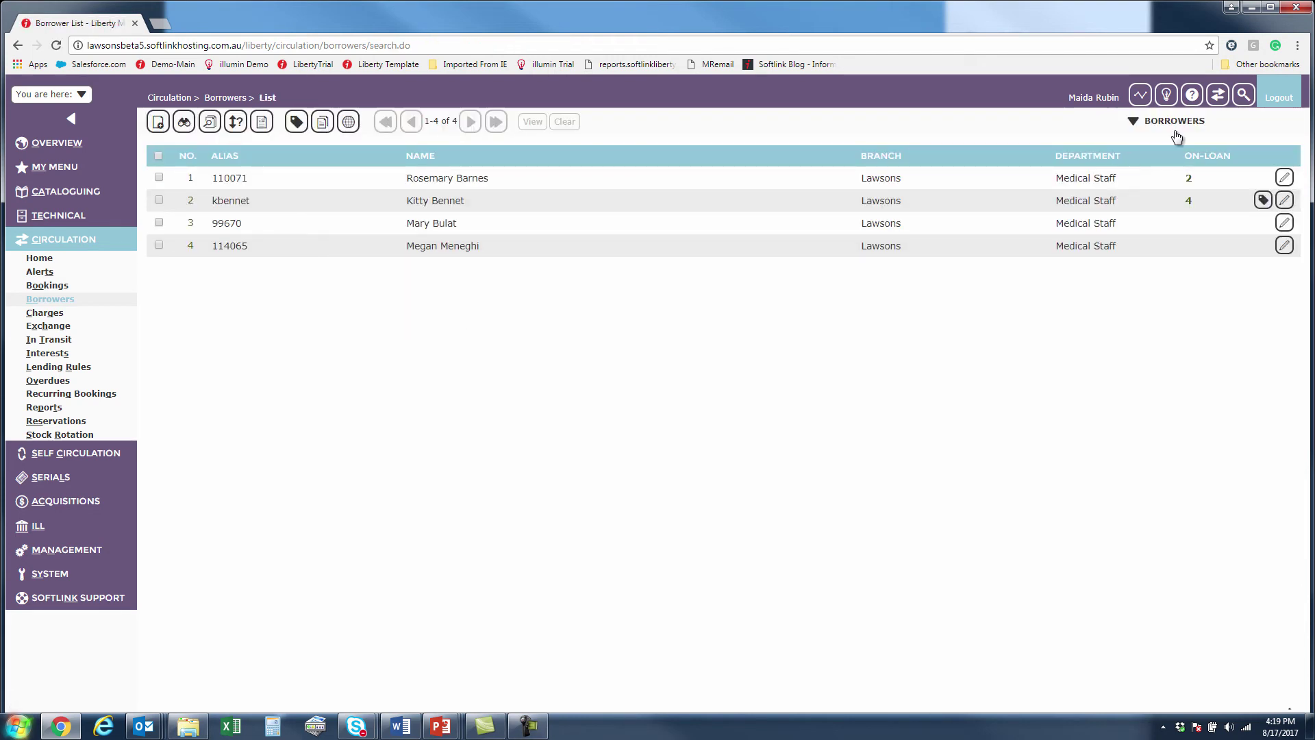
pyautogui.moveTo(1174, 120)
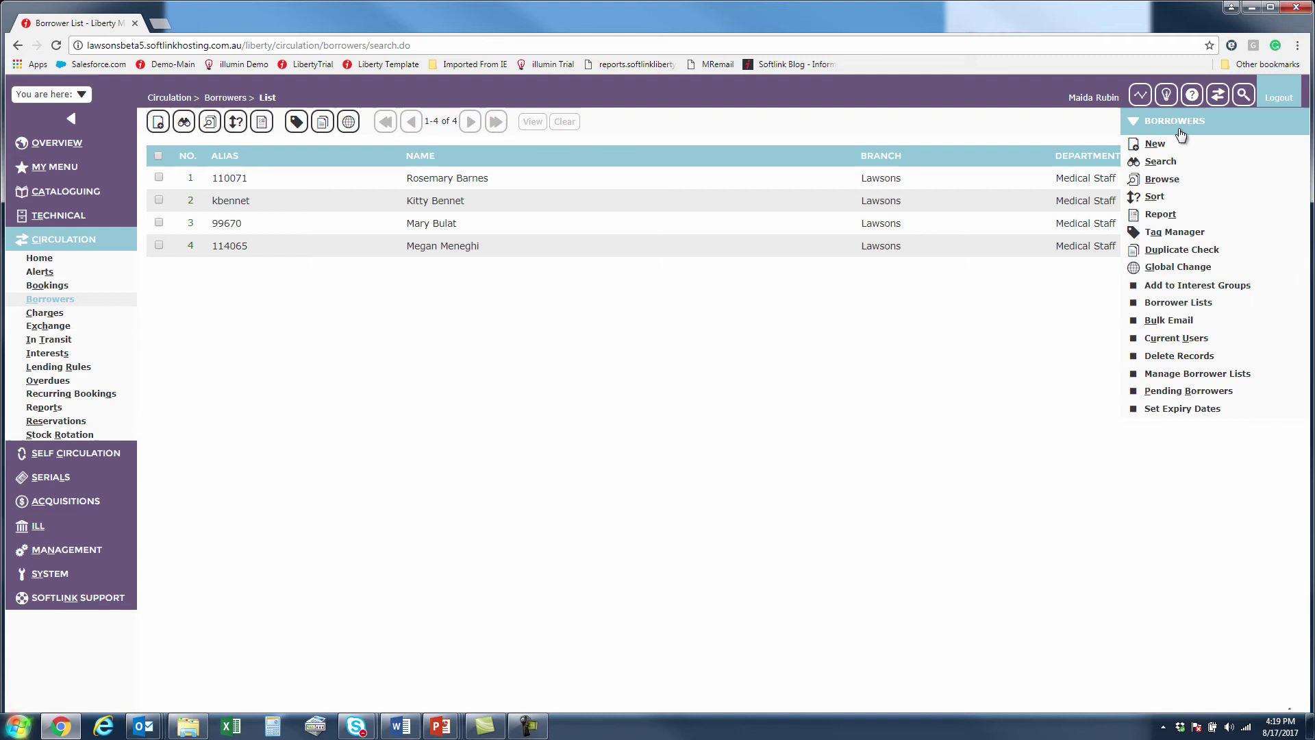
# Add the 4 search results to a new borrower list named 'Medical staff' and save it.
pyautogui.click(1183, 382)
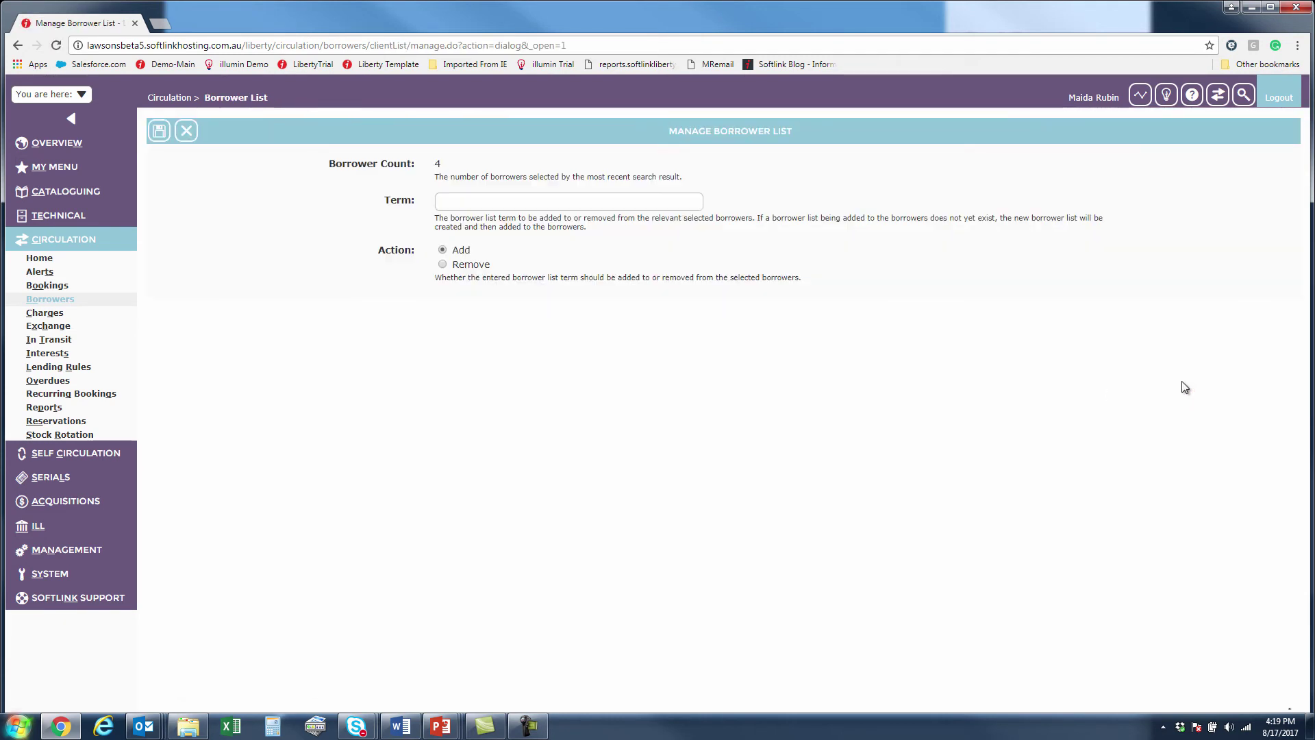
pyautogui.click(582, 205)
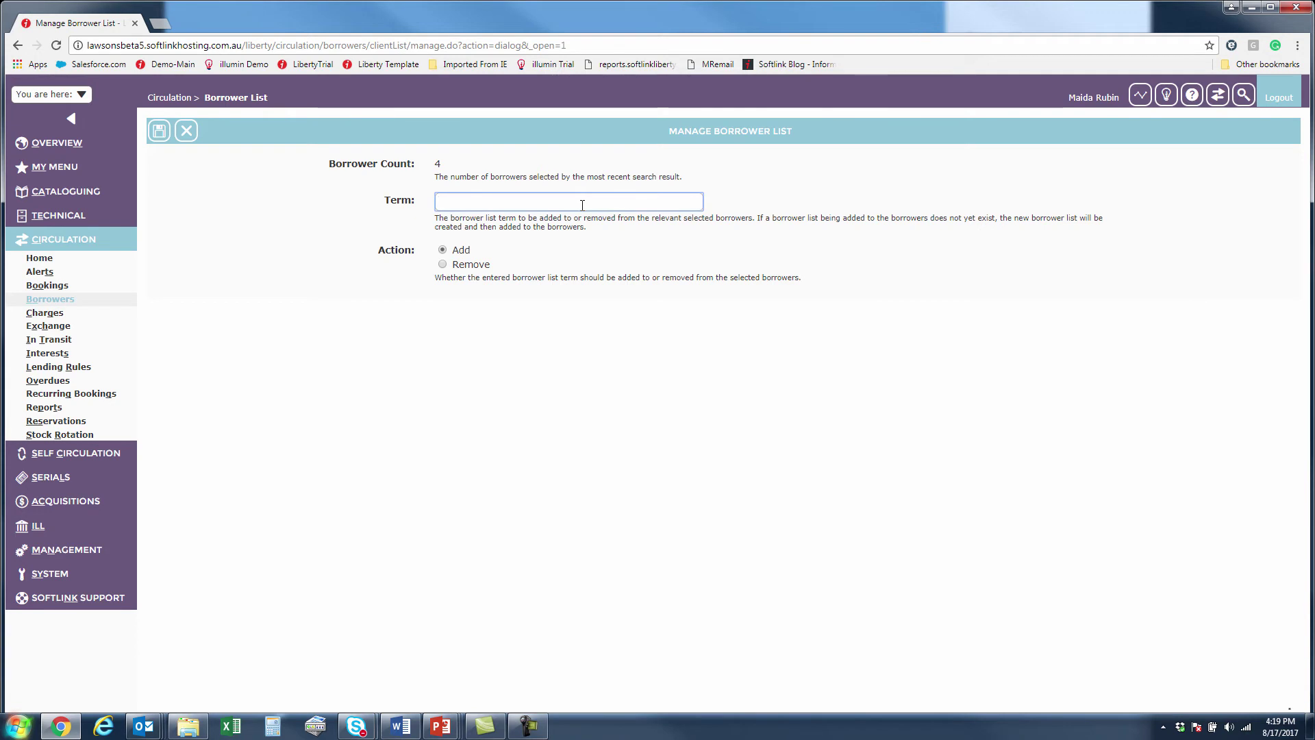
pyautogui.write('Me')
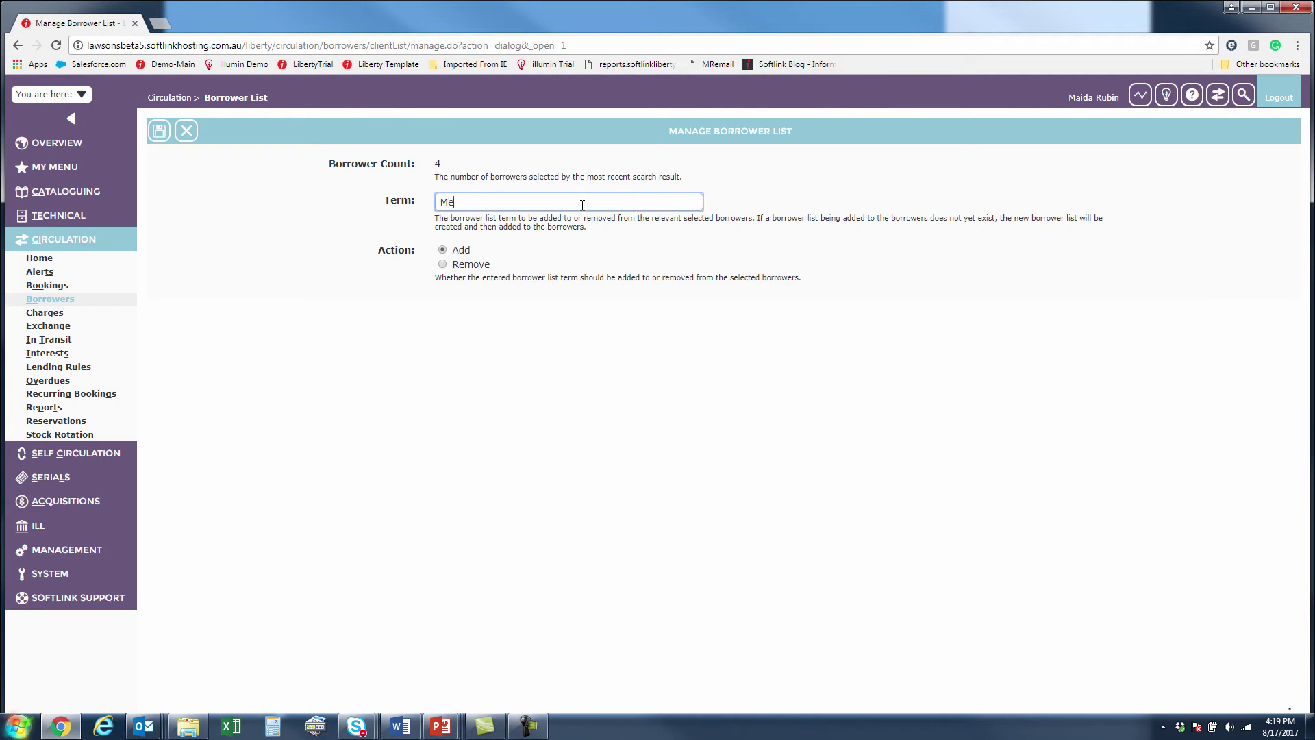
pyautogui.write('dical staff')
pyautogui.click(162, 131)
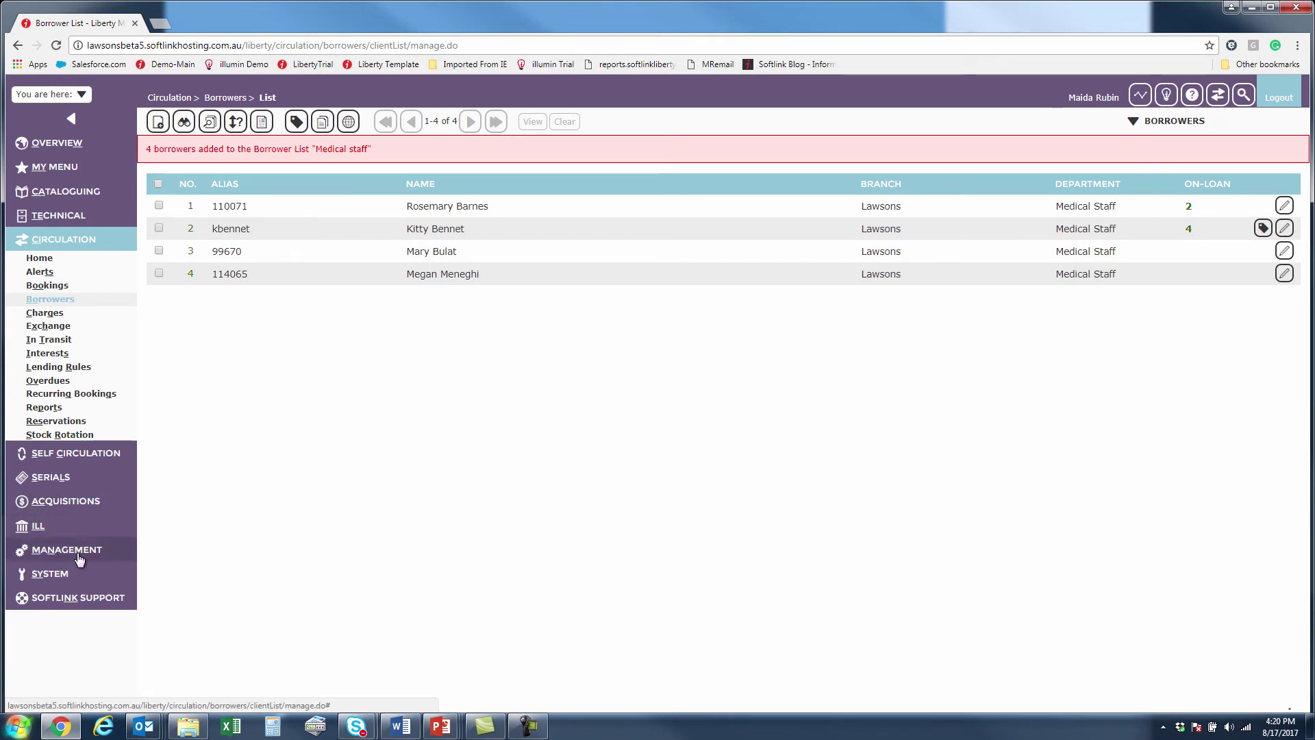
# Open the ABA journal subscription under Serials > Subscriptions and show its 7 distribution list borrowers.
pyautogui.click(62, 483)
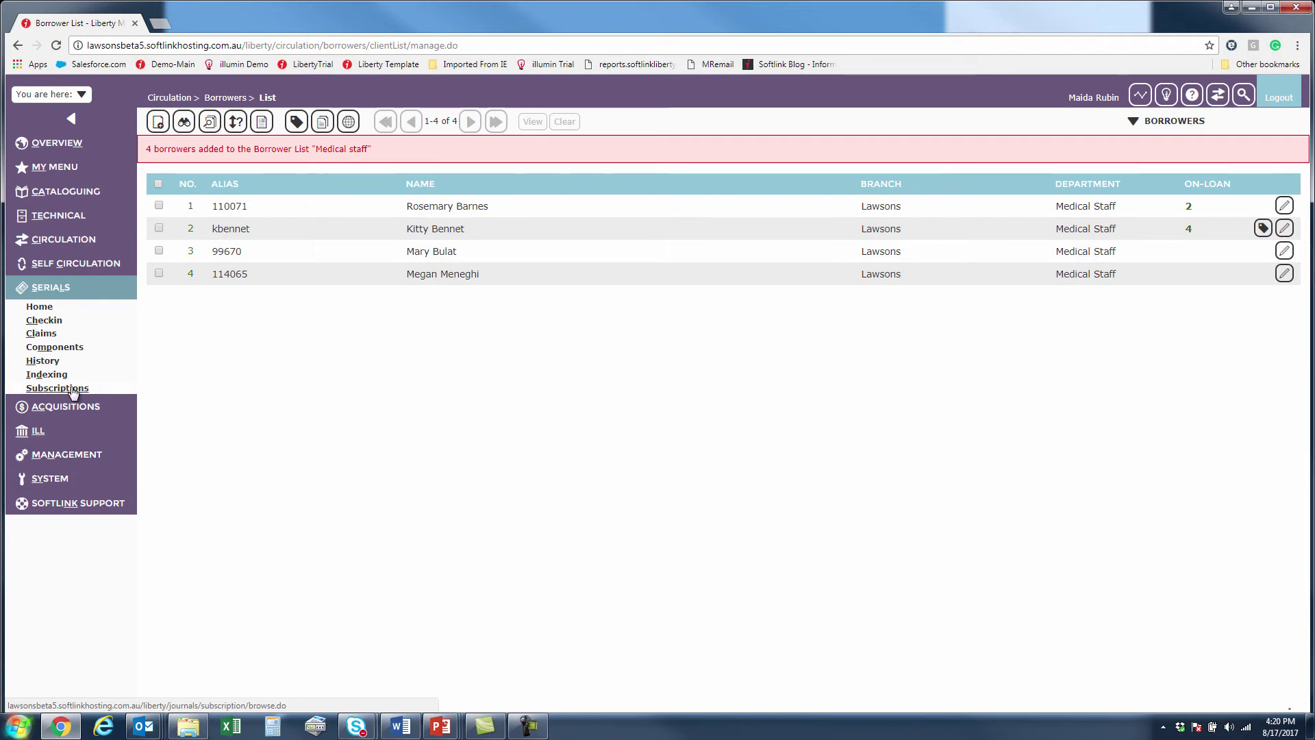
pyautogui.click(74, 388)
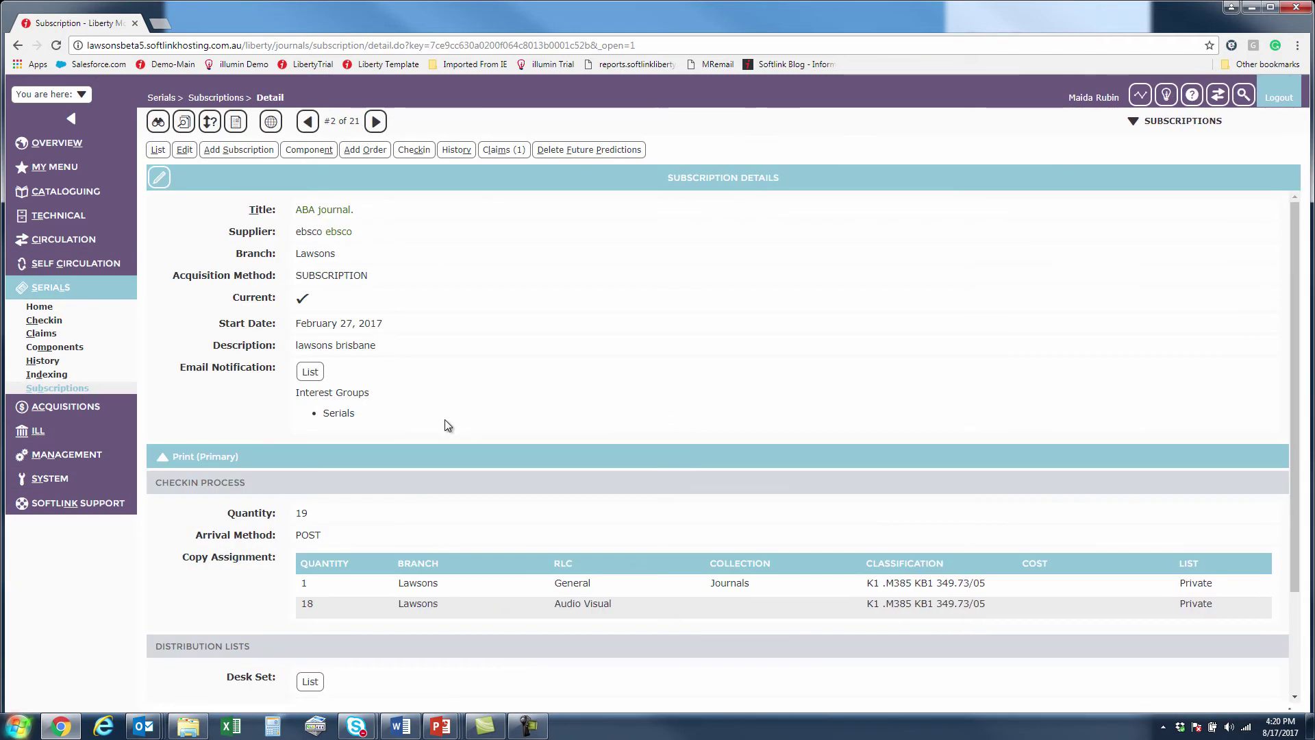
pyautogui.scroll(-1, 444, 420)
pyautogui.scroll(-1, 444, 419)
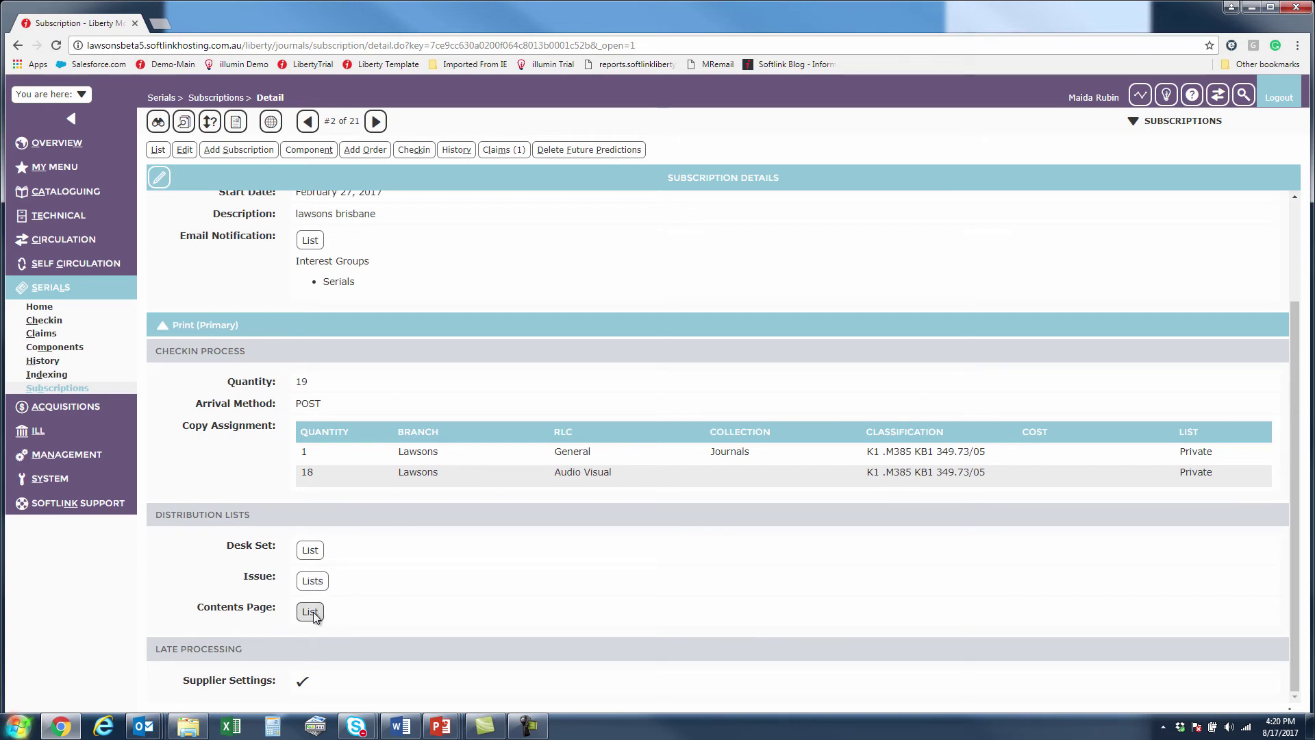
pyautogui.click(307, 241)
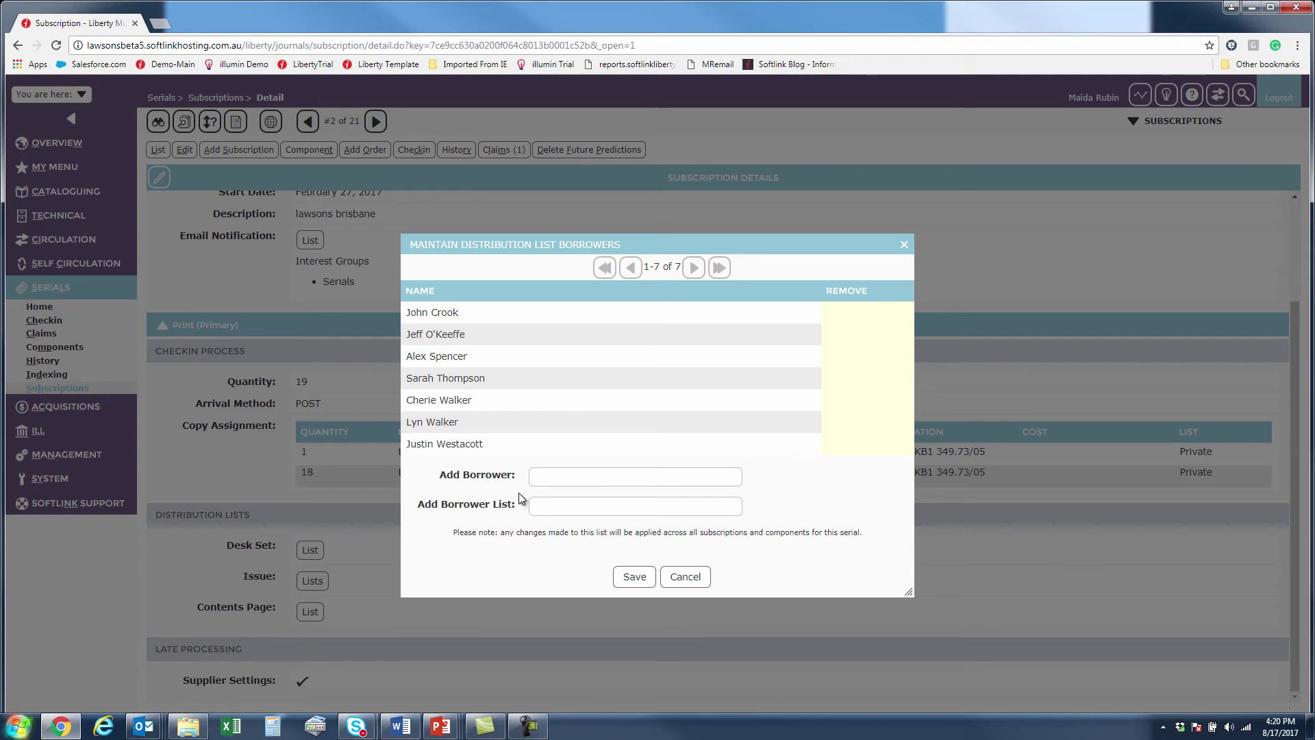
# Switch to Add Borrower List, enter 'grou' and pick Group 1, then cancel without saving.
pyautogui.click(546, 475)
pyautogui.click(546, 510)
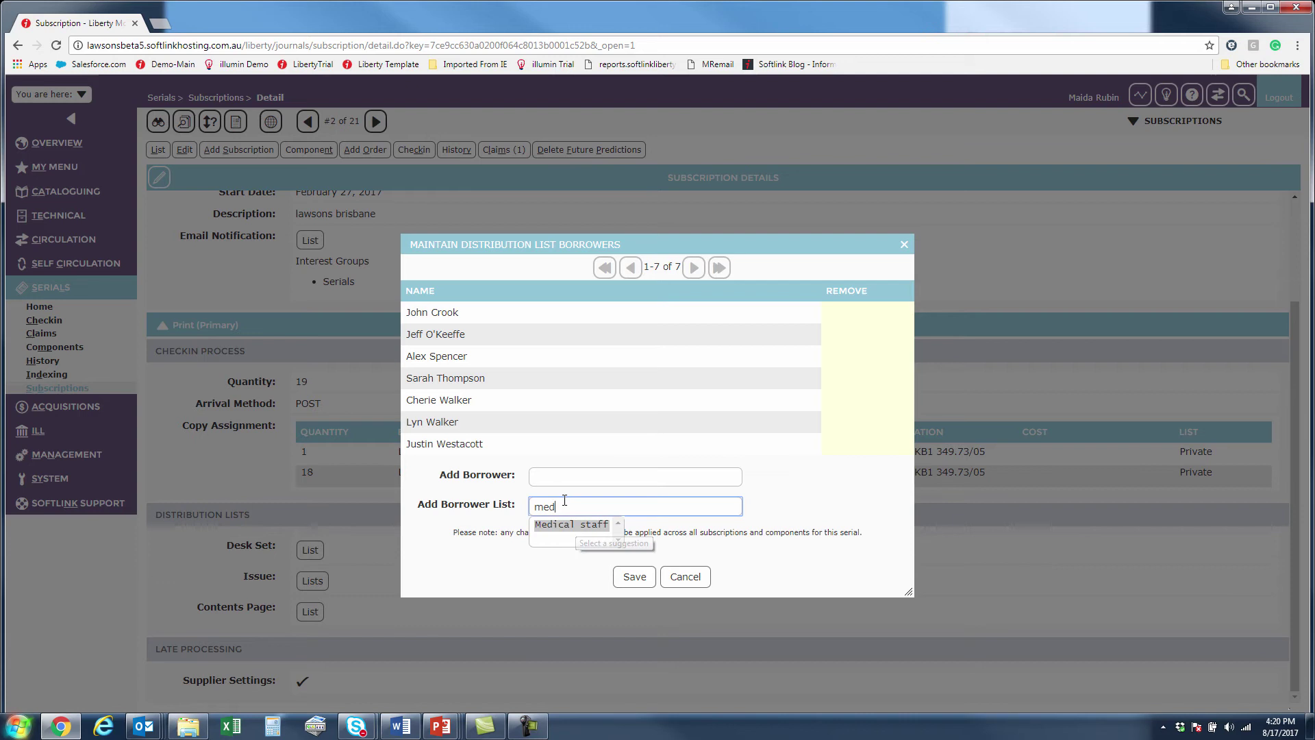
pyautogui.moveTo(558, 507); pyautogui.dragTo(515, 501)
pyautogui.write('grou')
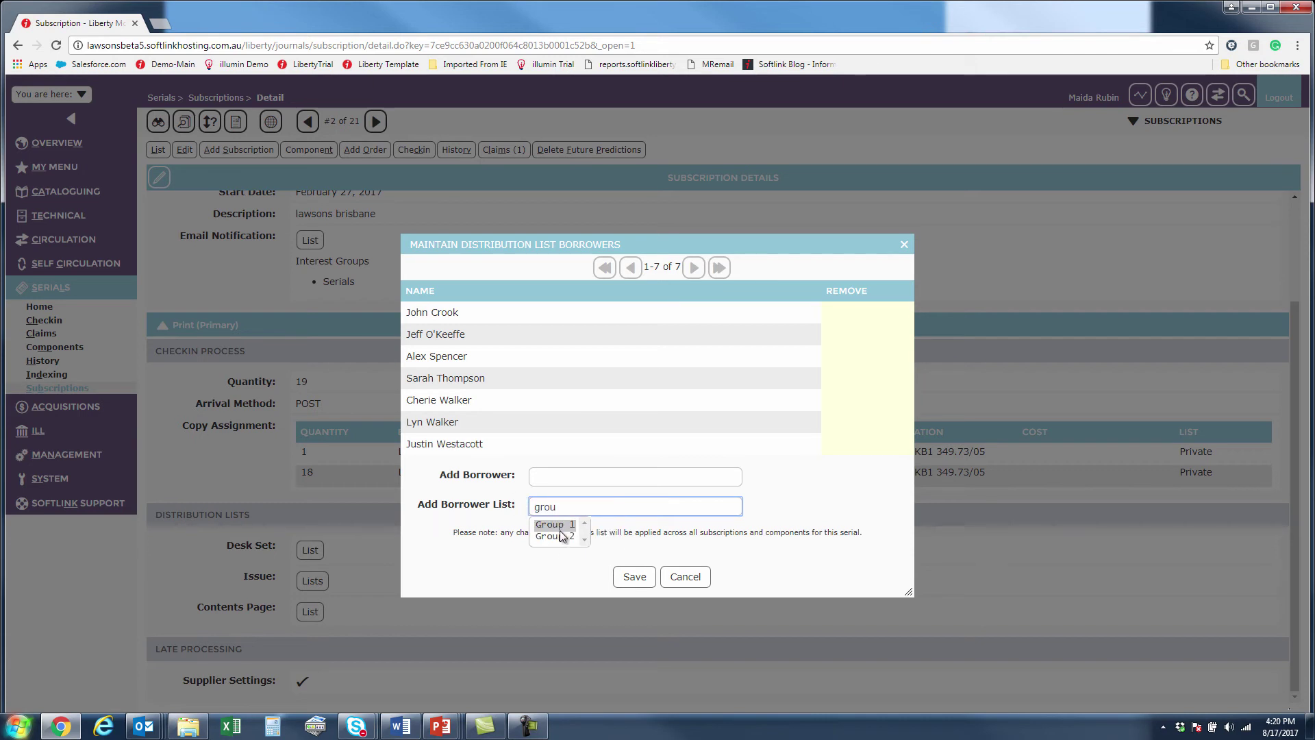
pyautogui.click(559, 526)
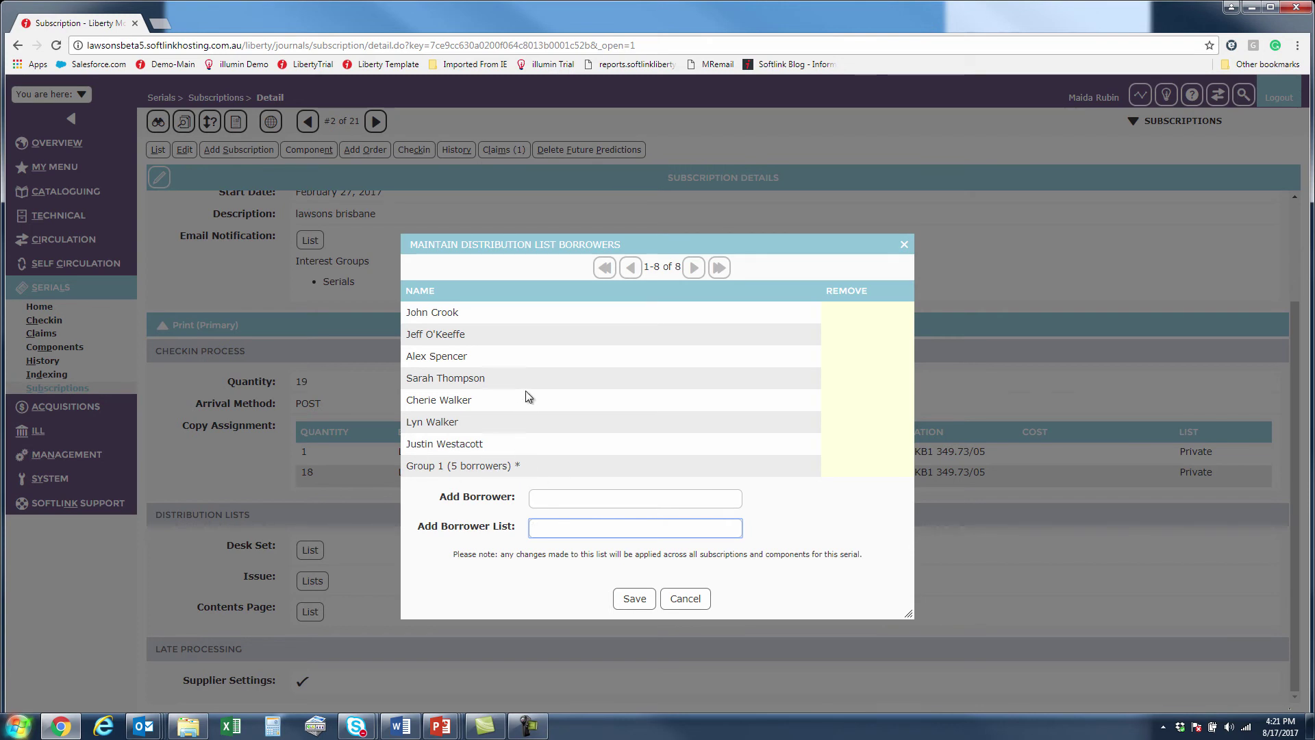
pyautogui.click(704, 608)
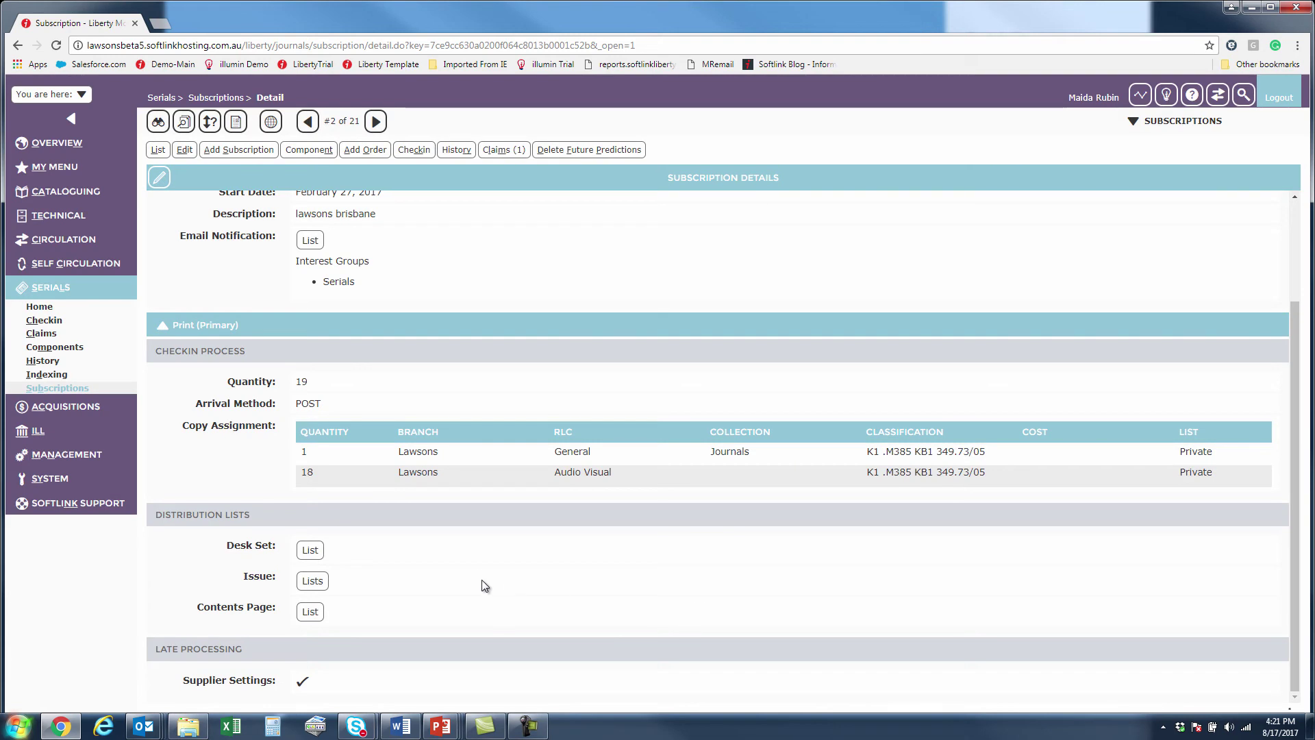
# Open Help for the Serials Subscription Detail page.
pyautogui.click(1192, 96)
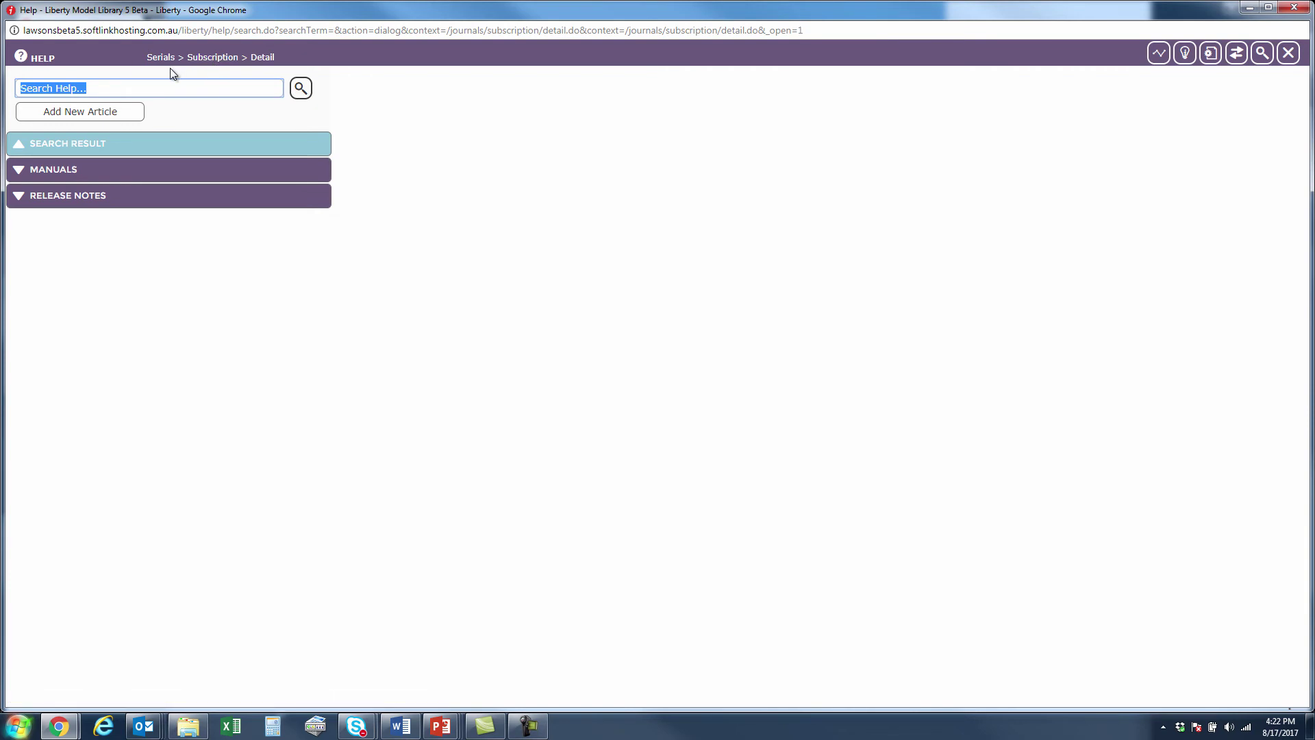
# Search Help for 'borrower list', returning 243 articles led by Borrower Lists.
pyautogui.write('borrower lists')
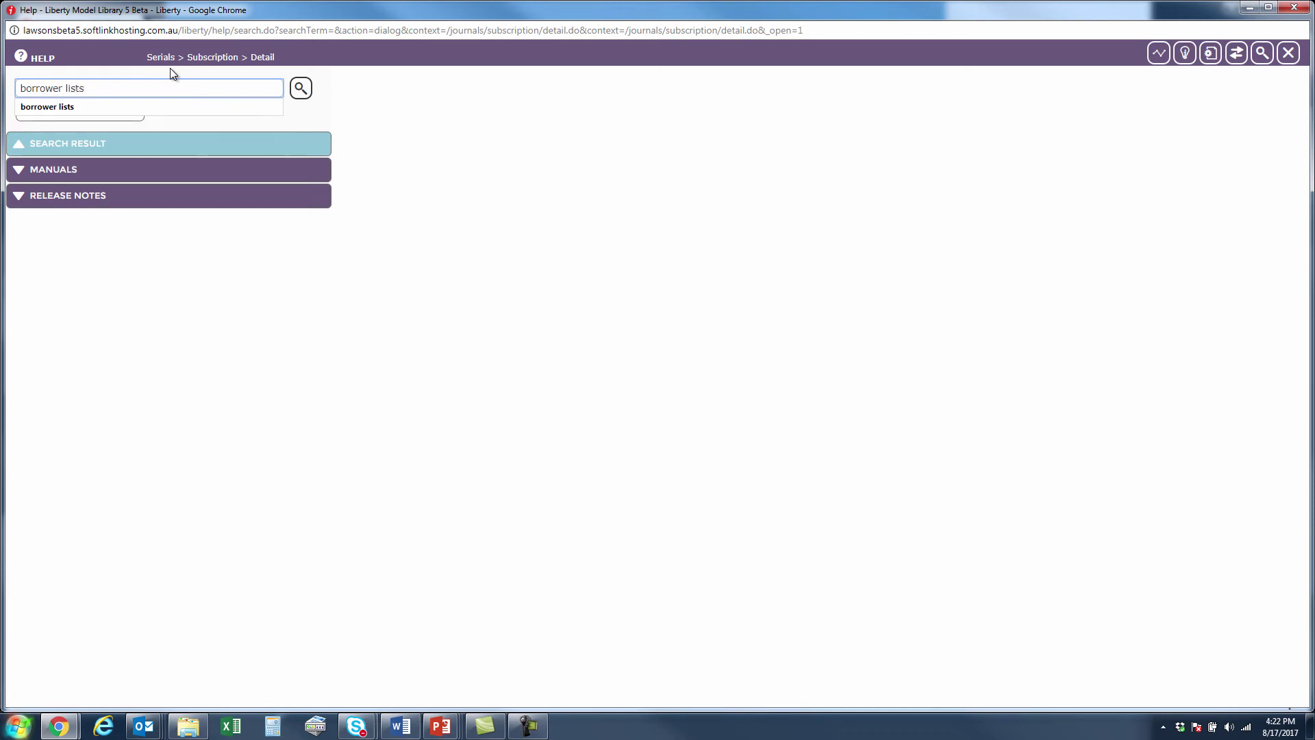
pyautogui.press('BackSpace')
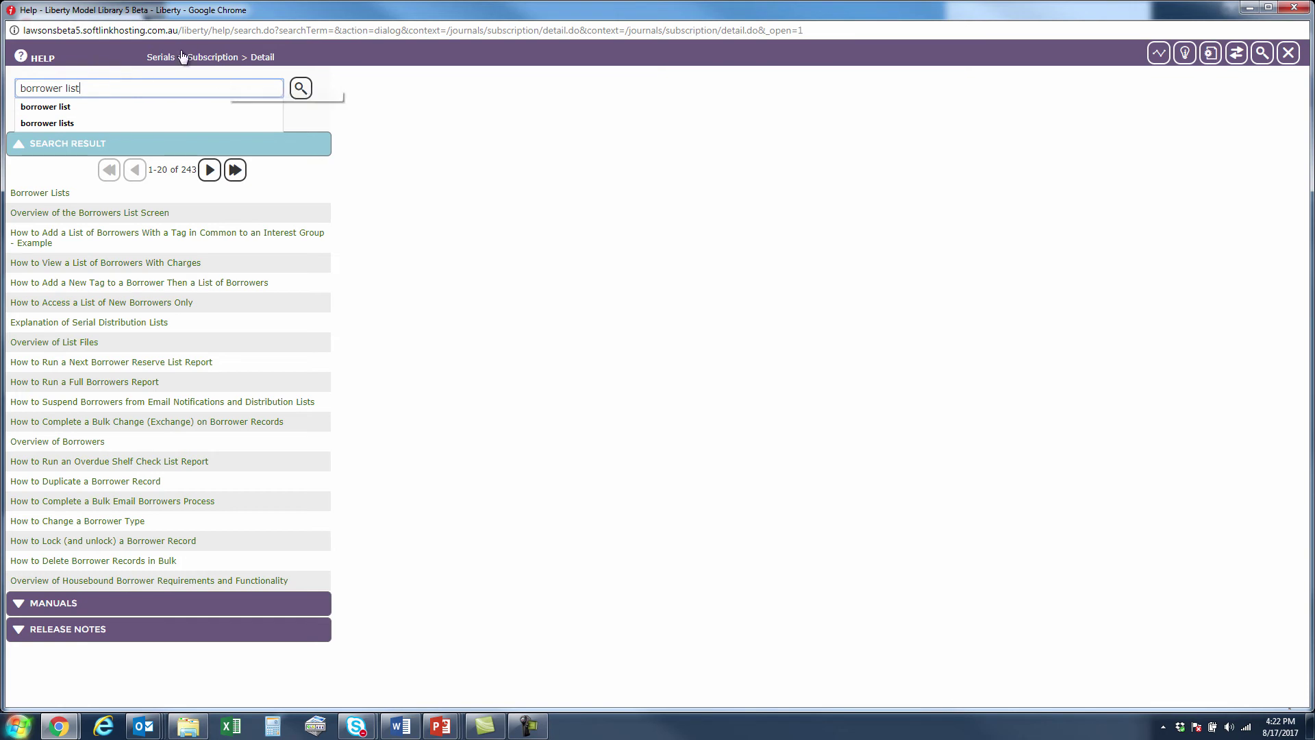
pyautogui.click(300, 88)
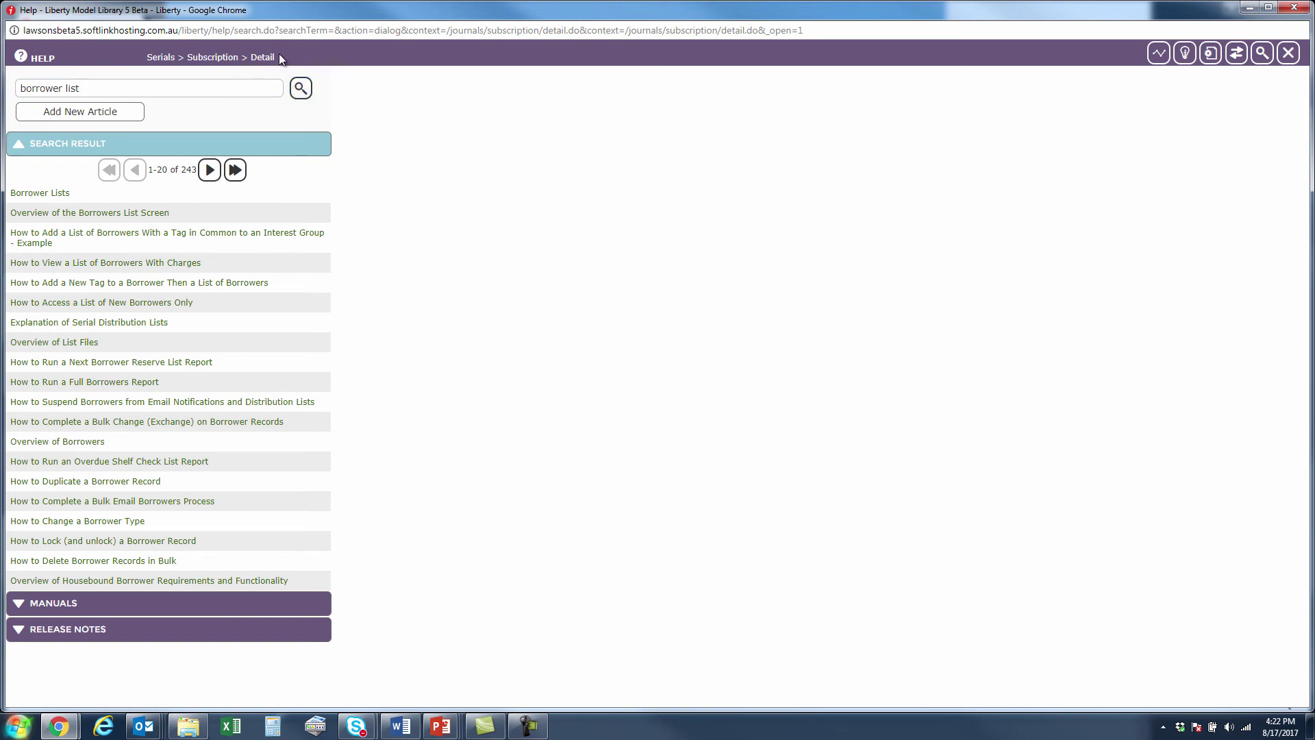
pyautogui.moveTo(173, 46); pyautogui.dragTo(142, 56)
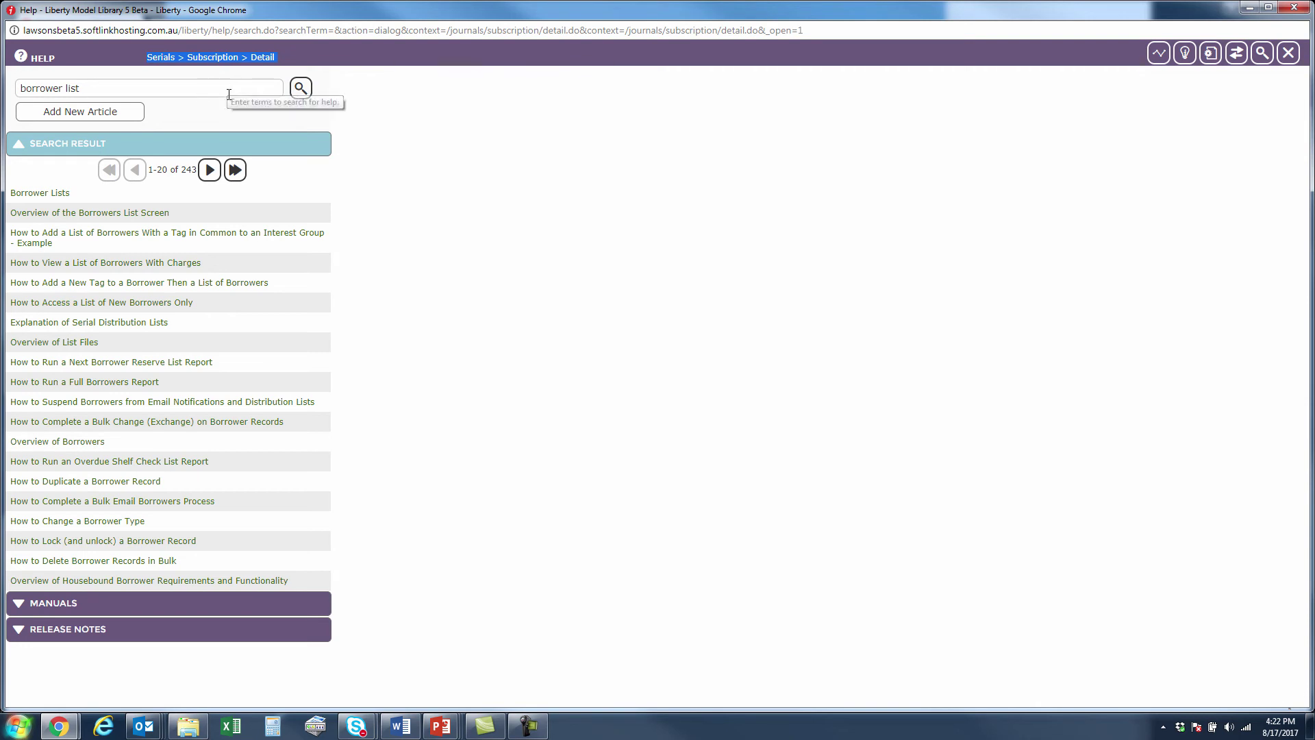
# Close Help and look up parameter 1400, Enable Search Context Filters, currently set to No.
pyautogui.click(1286, 54)
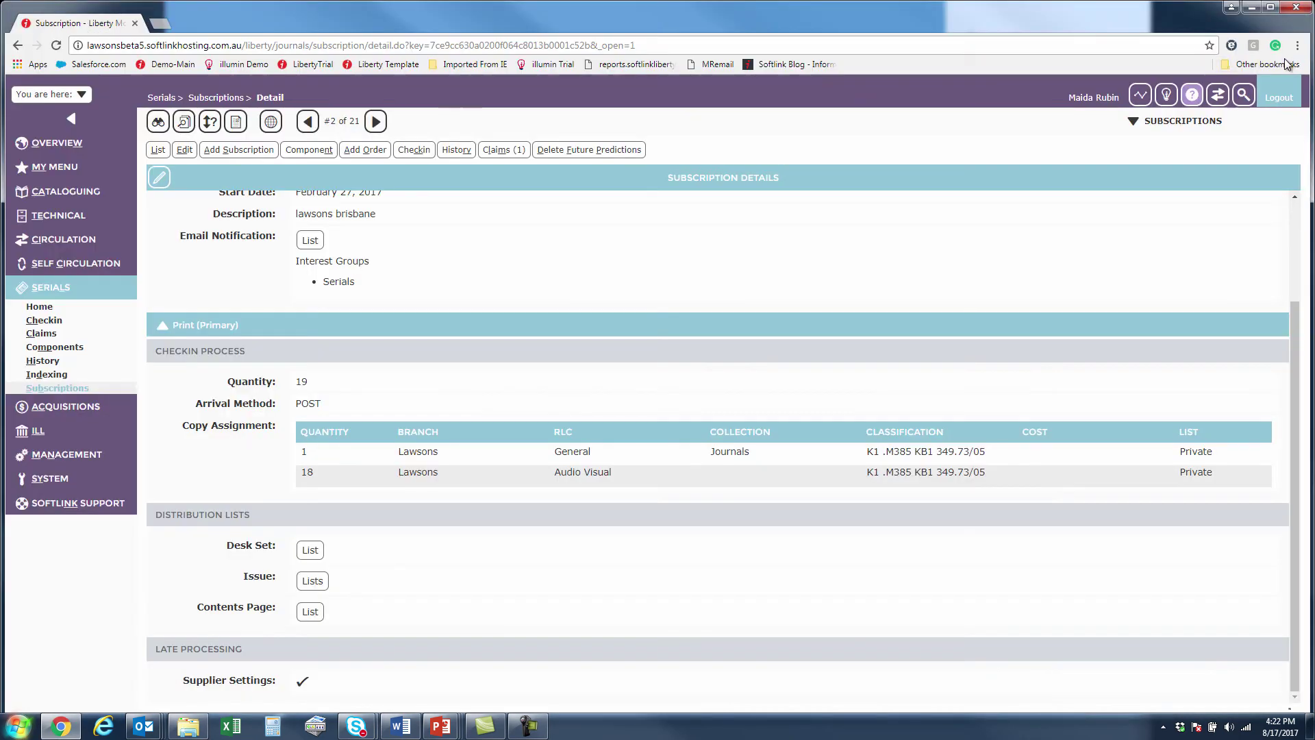
pyautogui.click(66, 454)
pyautogui.click(85, 515)
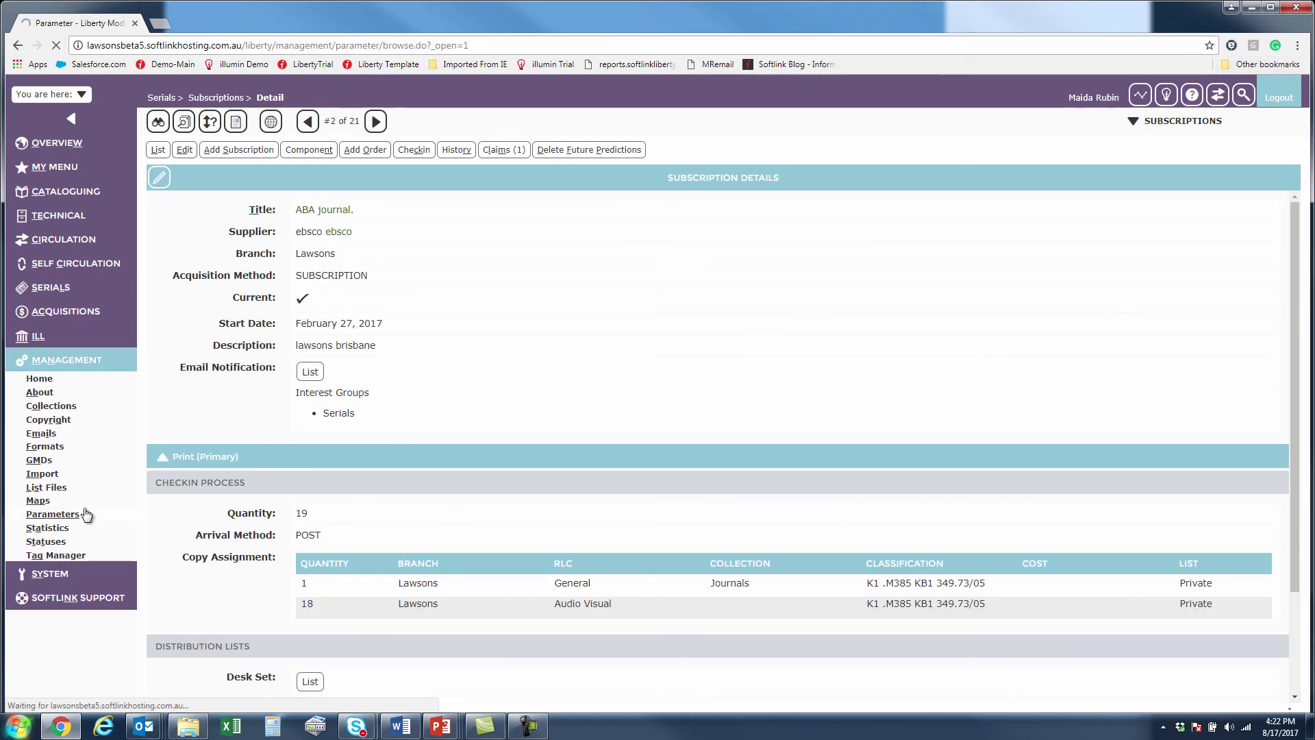
pyautogui.write('1400')
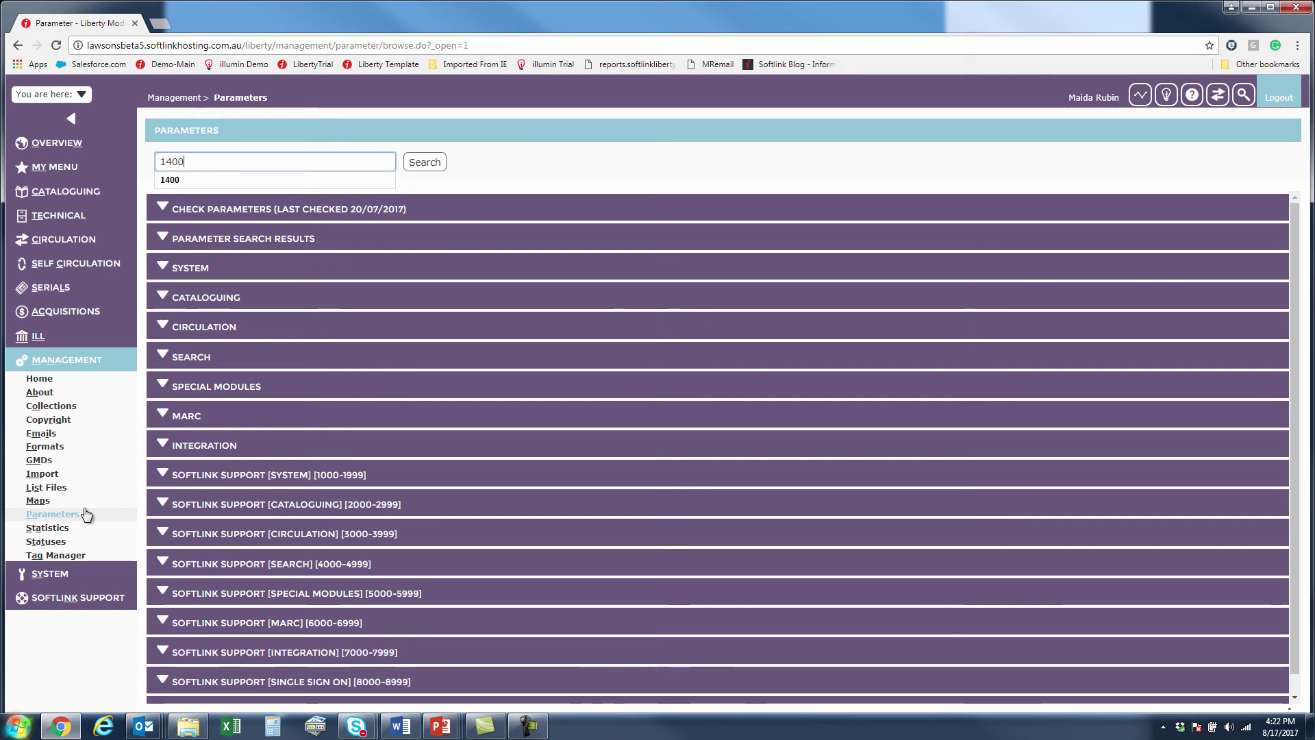
pyautogui.press('Return')
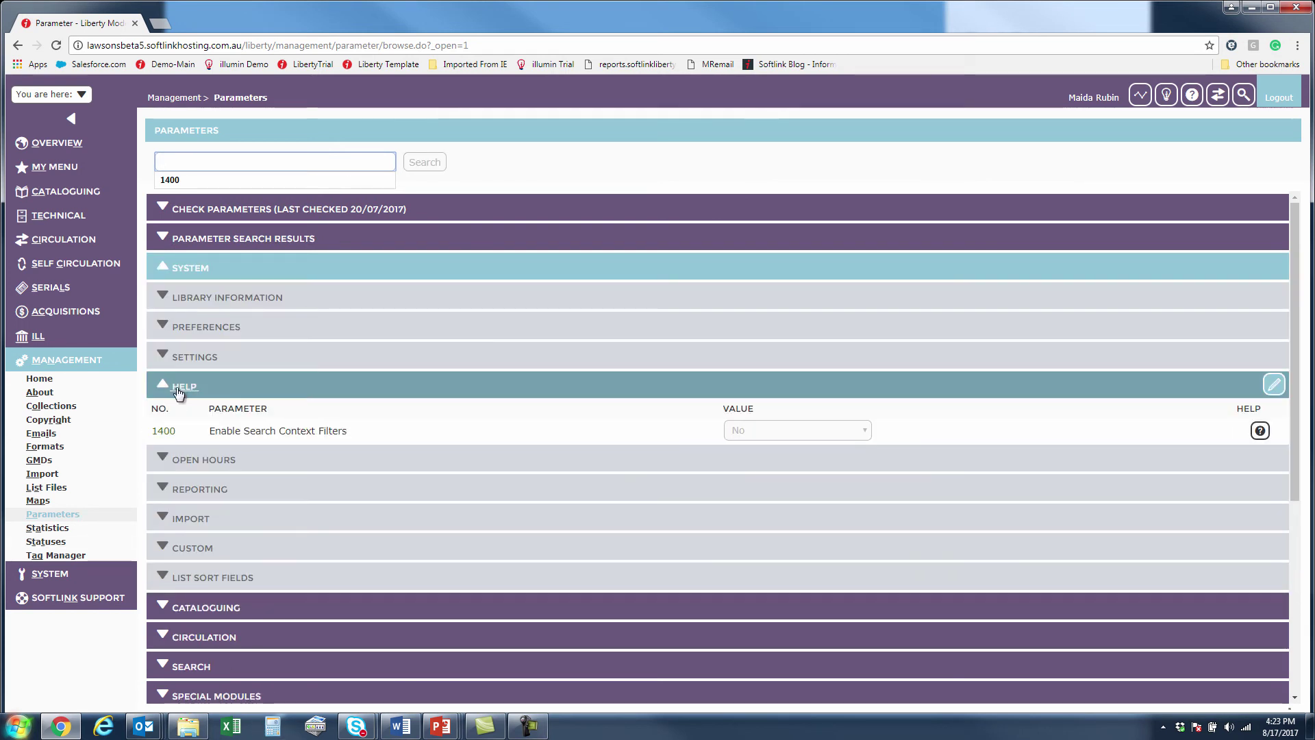
pyautogui.moveTo(241, 430); pyautogui.dragTo(278, 431)
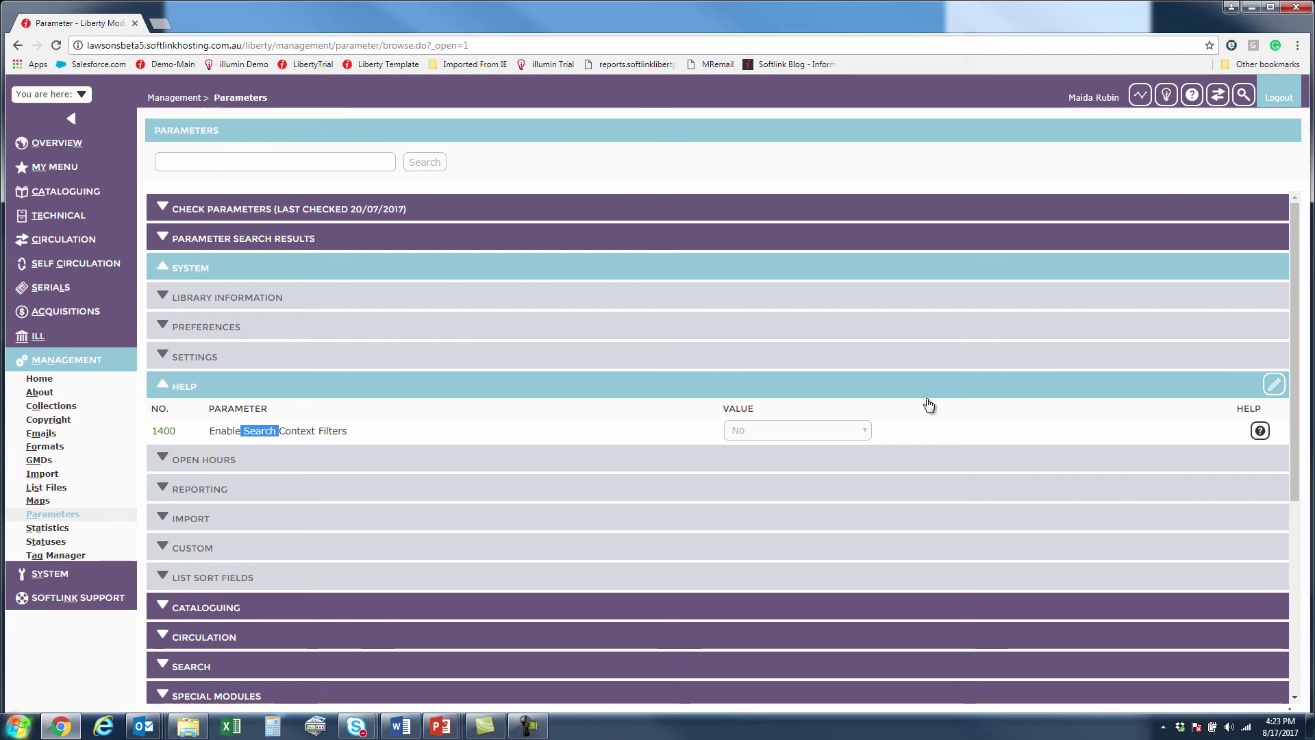
pyautogui.click(88, 360)
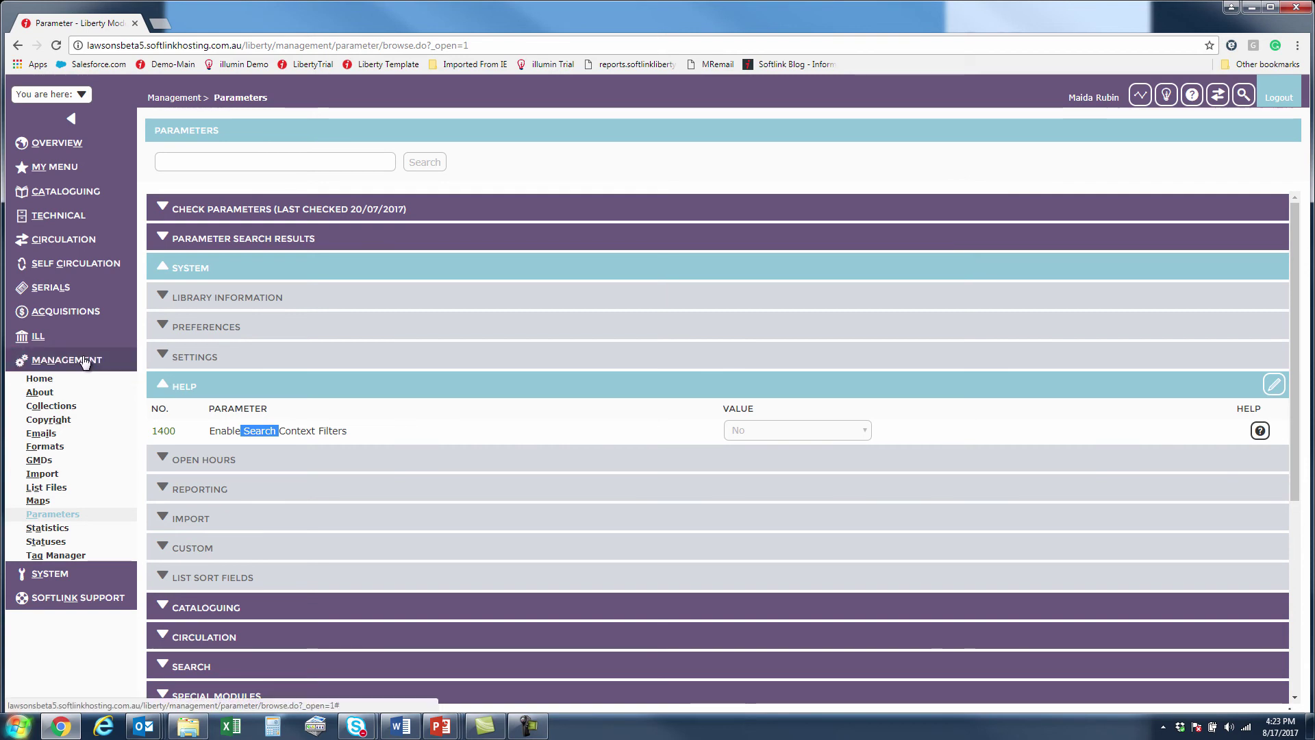
pyautogui.click(52, 197)
# View the Article BibType's Copies setting of Never, then return to the Overview page.
pyautogui.click(47, 238)
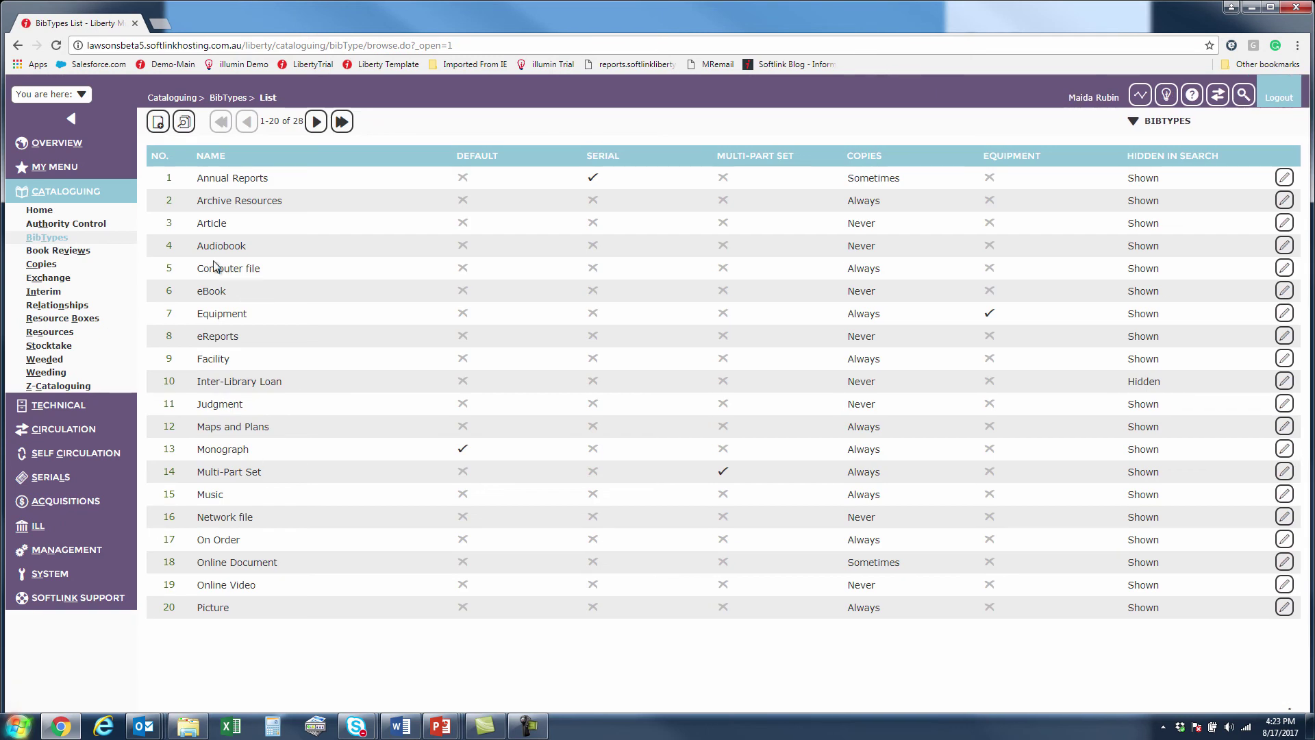
pyautogui.click(168, 223)
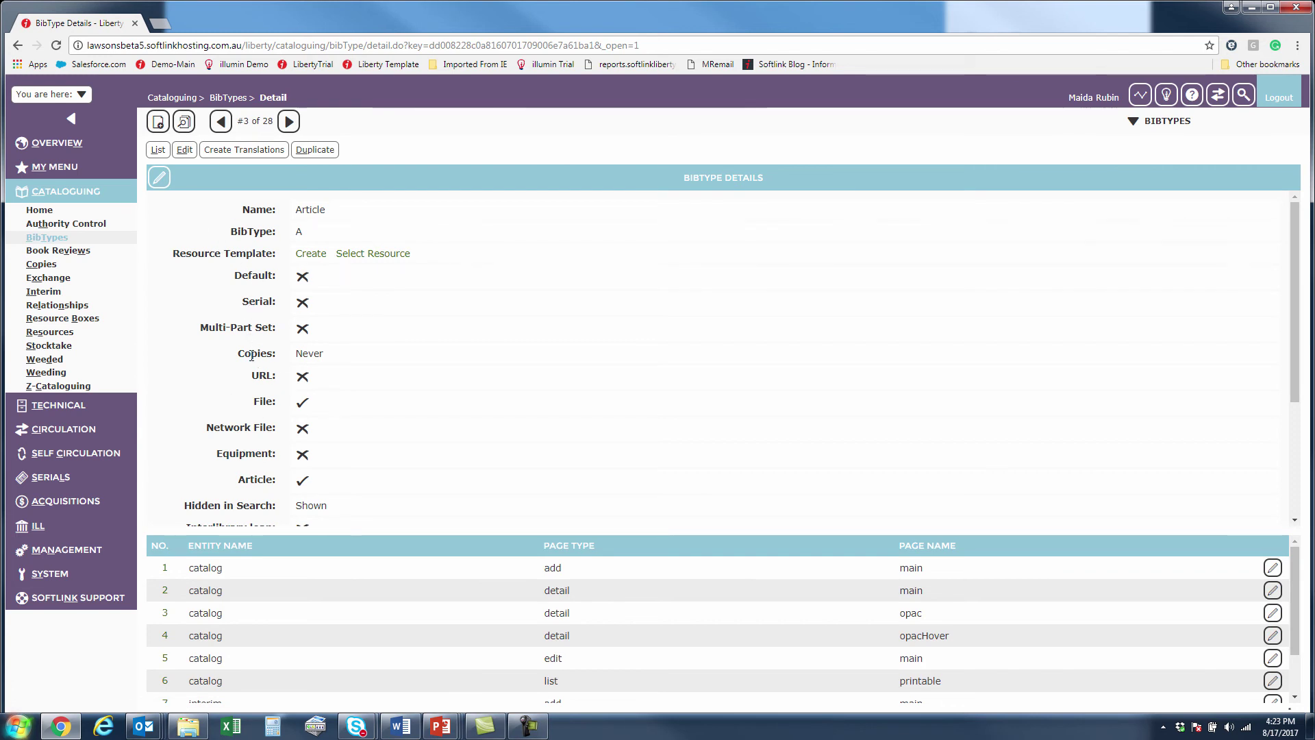
pyautogui.moveTo(237, 348); pyautogui.dragTo(274, 359)
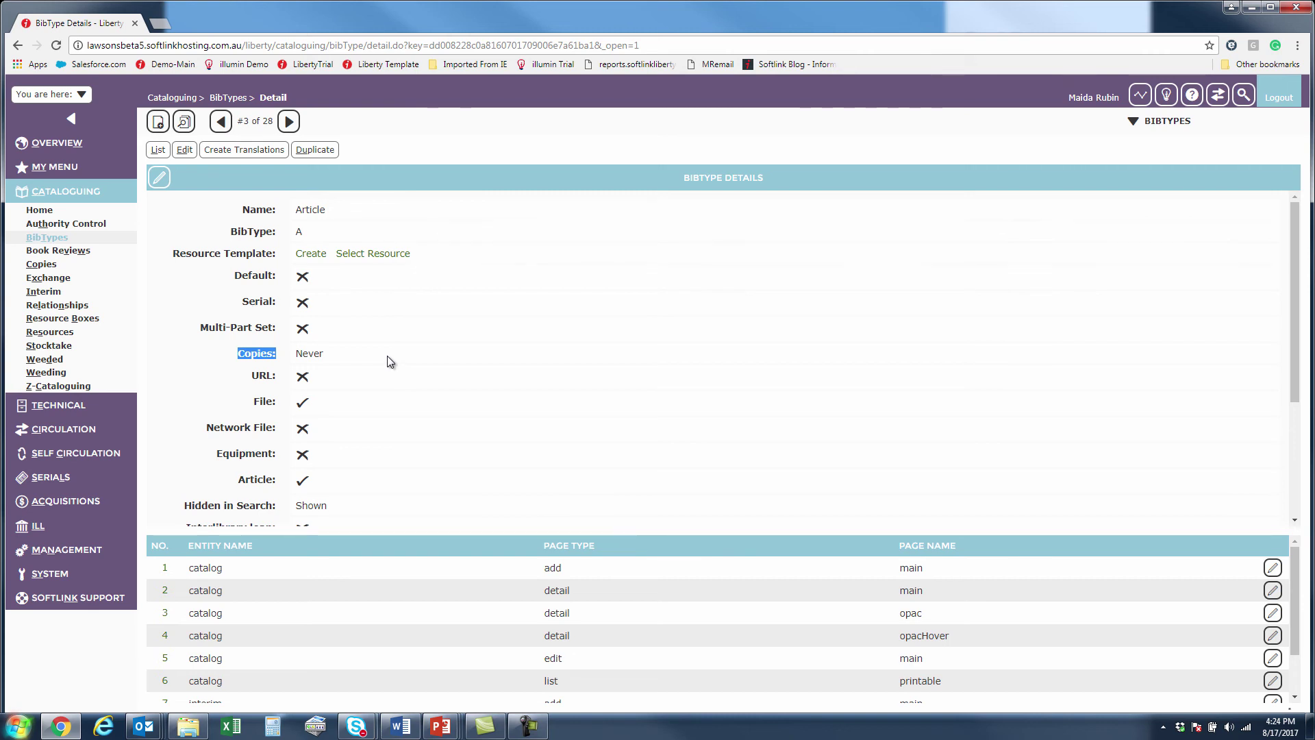
pyautogui.click(66, 147)
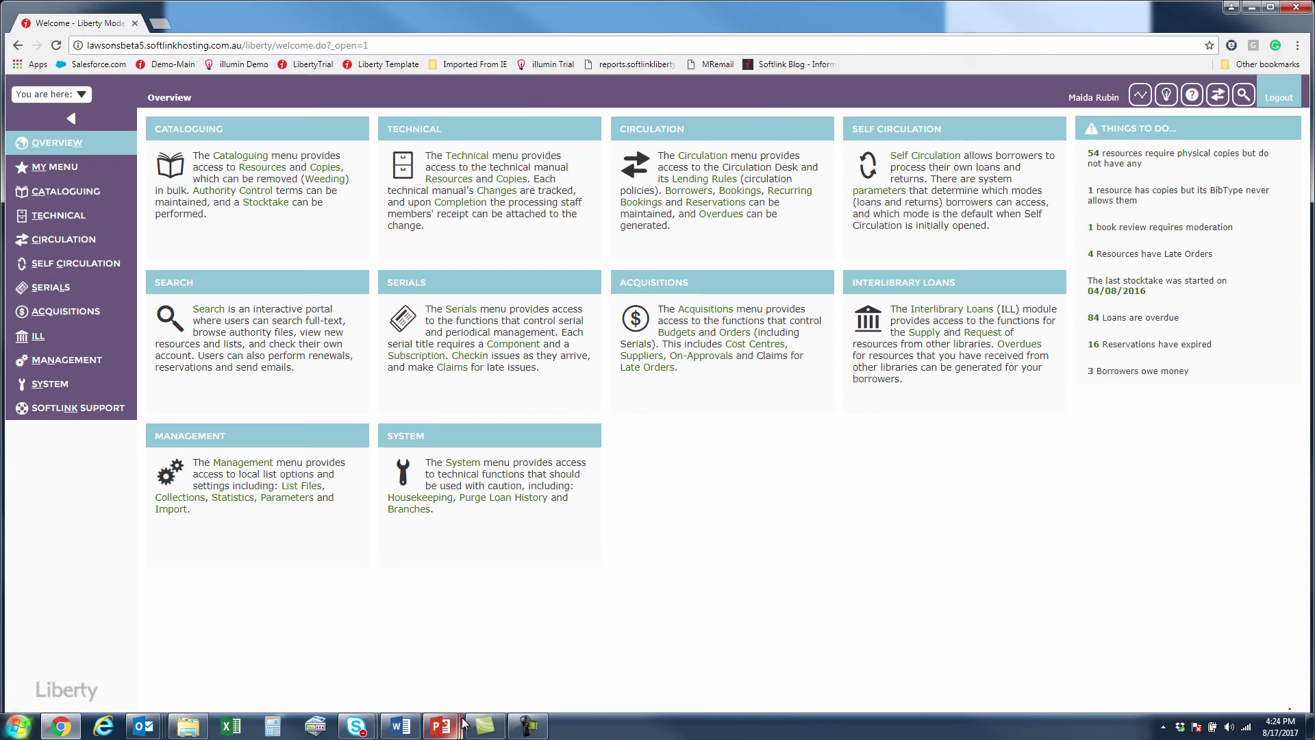
# Switch to the PowerPoint slideshow showing the Liberty Link Circulation slide.
pyautogui.moveTo(442, 725)
pyautogui.click(561, 656)
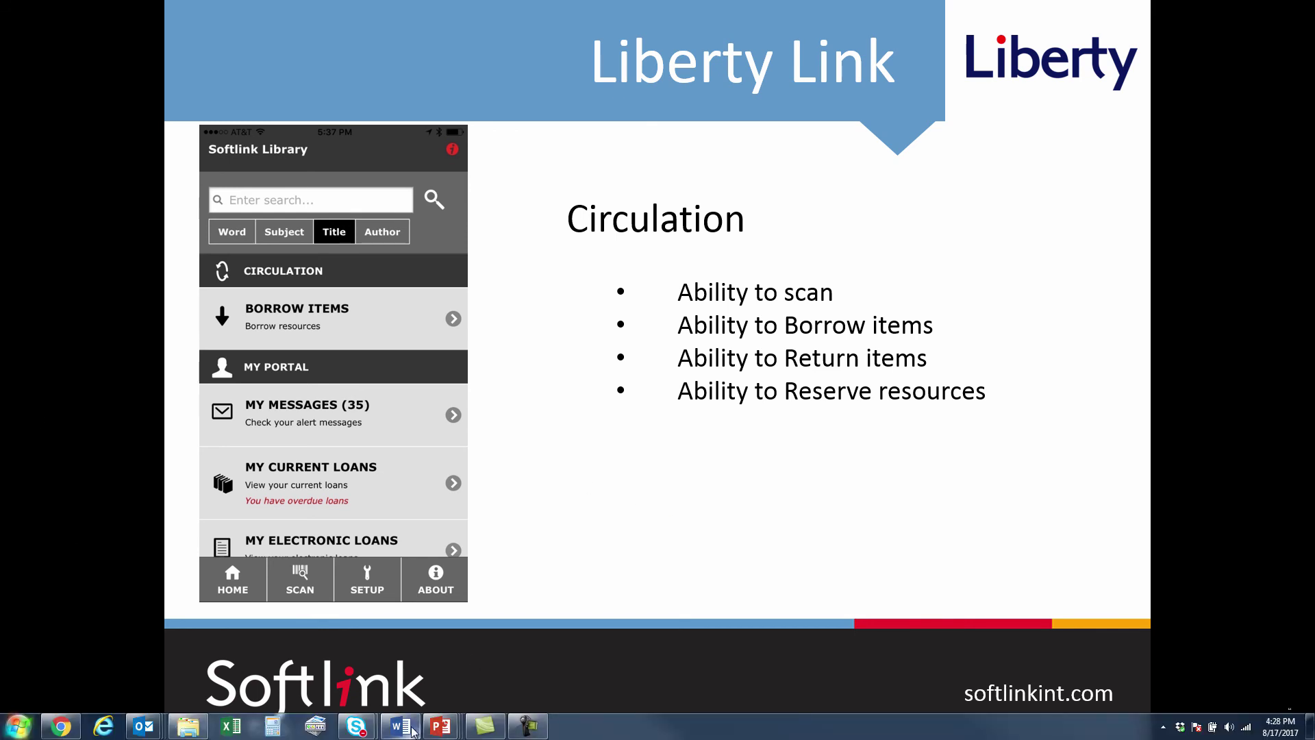
# Return to Liberty in Chrome and reopen the recently viewed Student borrower's details from 'You are here'.
pyautogui.click(63, 729)
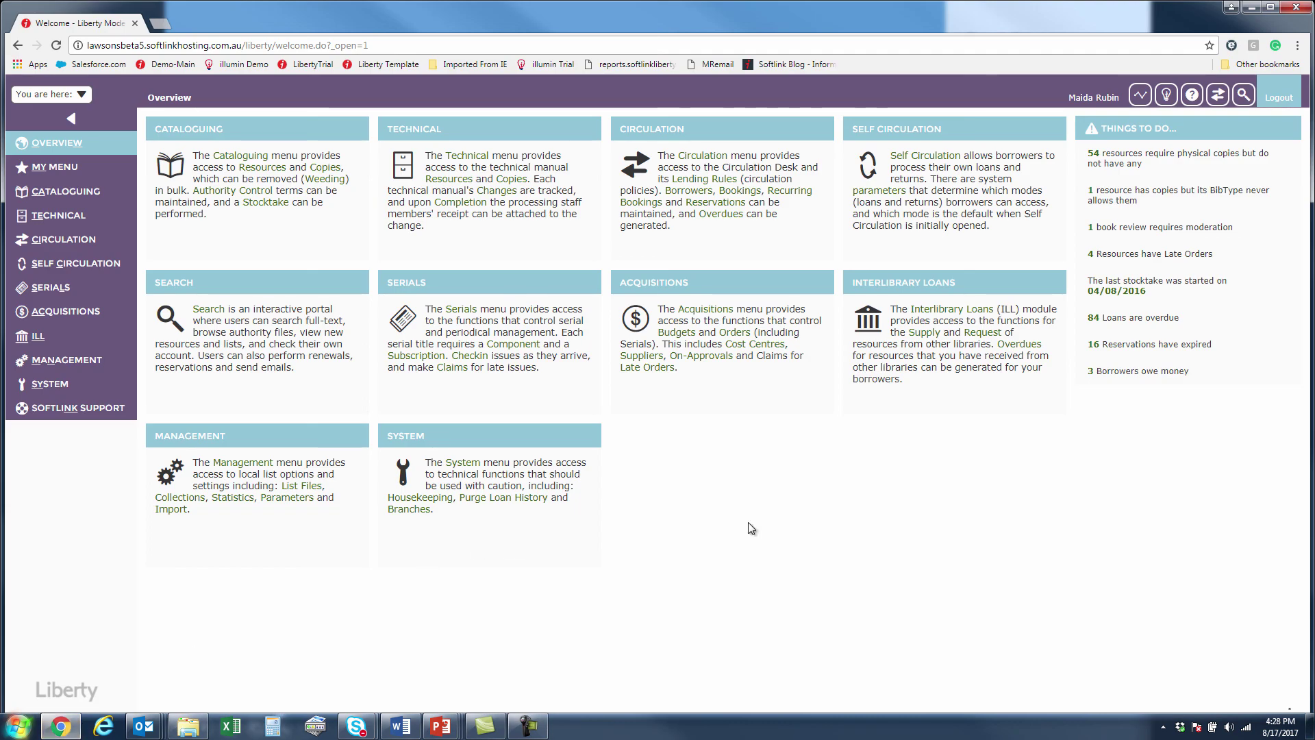
pyautogui.click(61, 100)
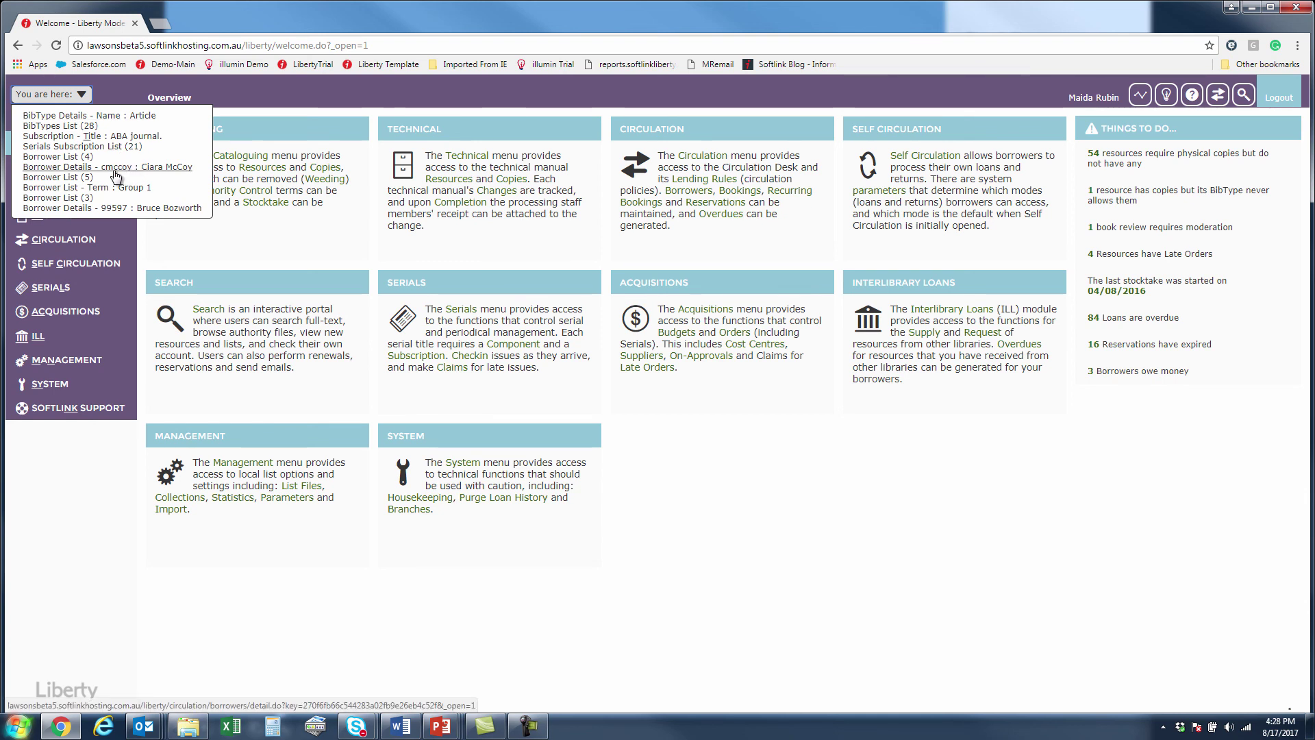
pyautogui.click(109, 166)
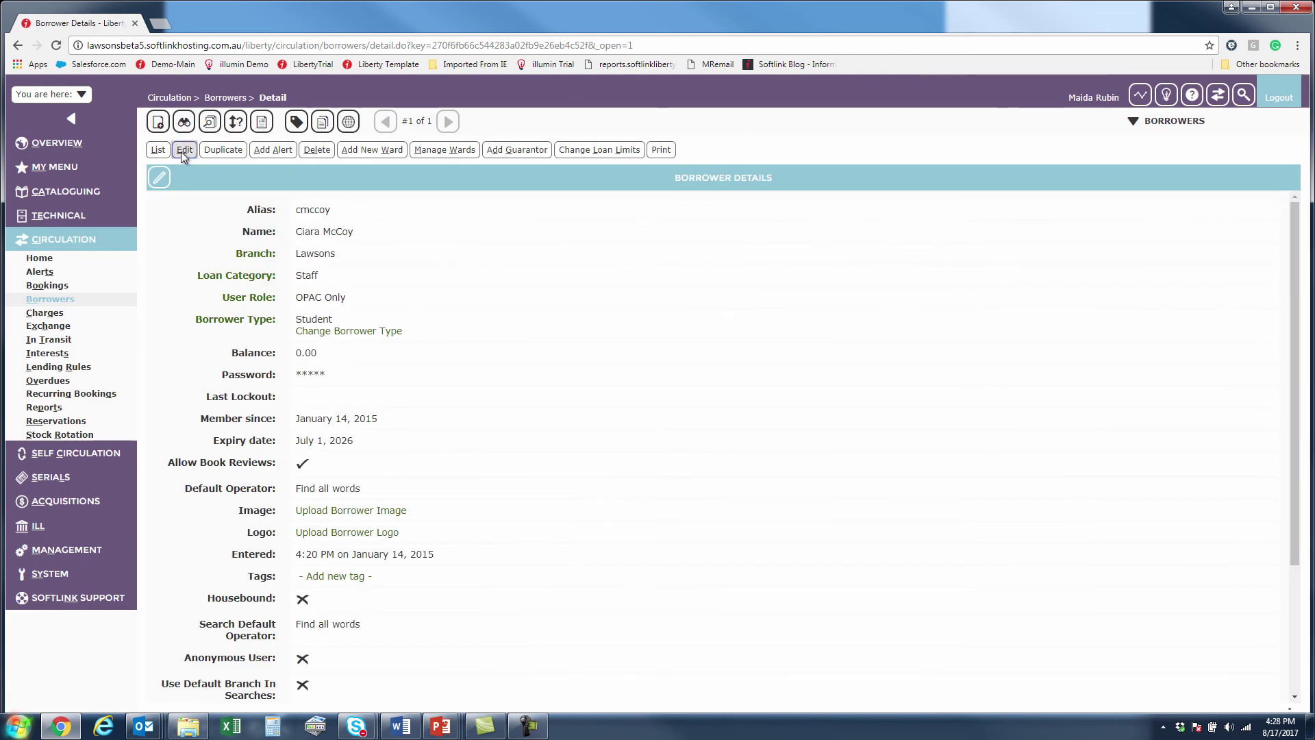
# Edit the borrower's record and browse the Mobile User Role options twice, leaving the role unset.
pyautogui.click(183, 150)
pyautogui.scroll(-20, 563, 514)
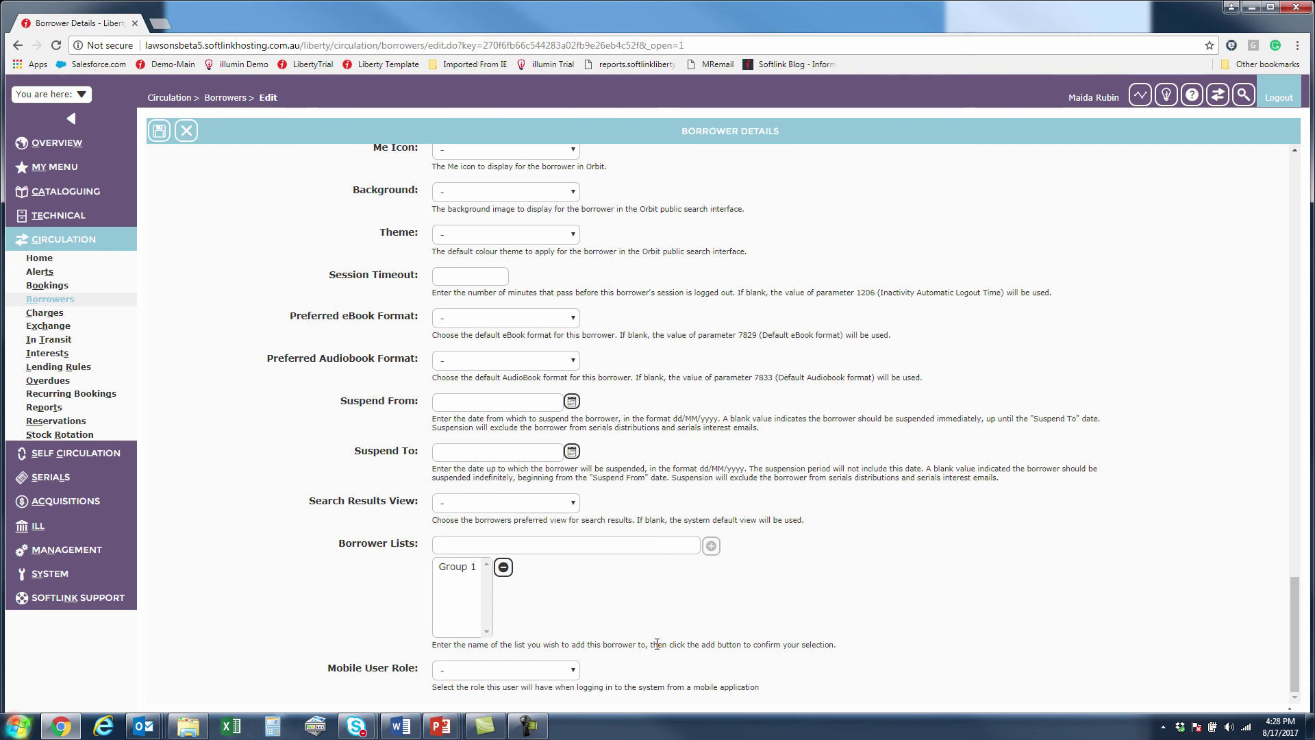
pyautogui.click(573, 670)
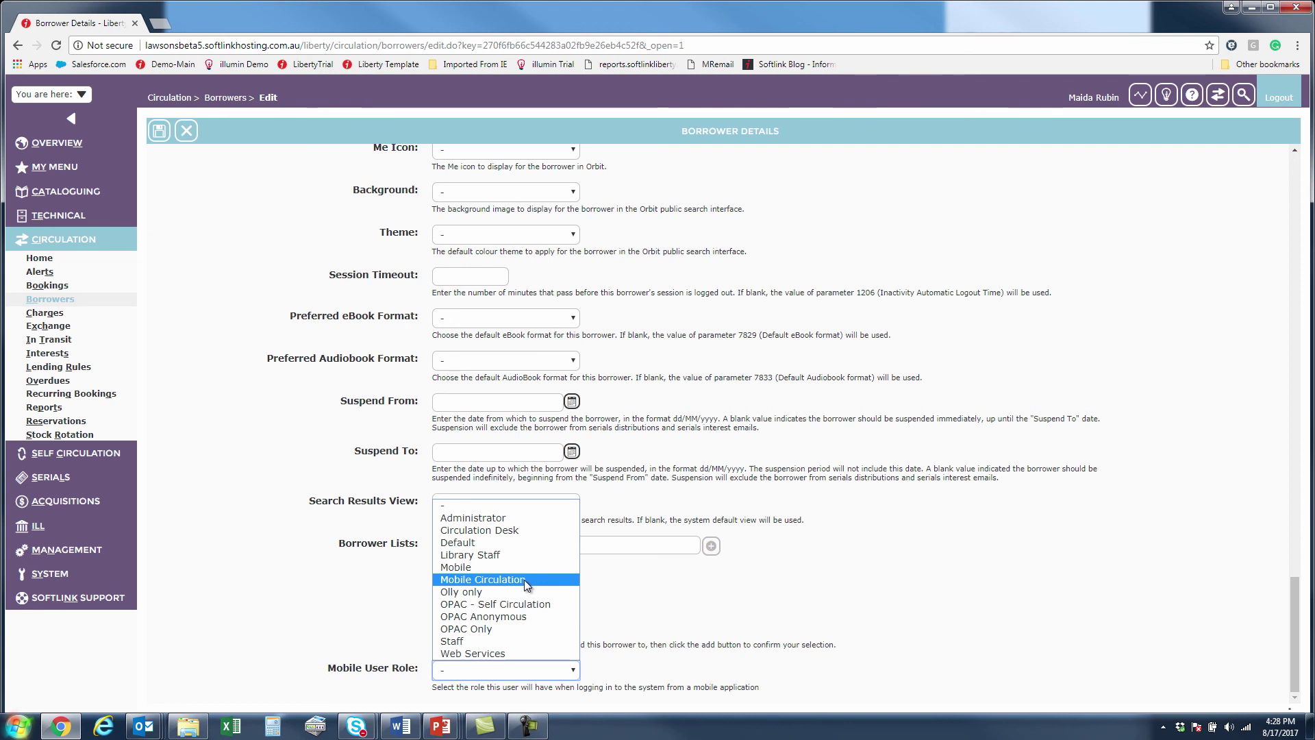
pyautogui.click(682, 617)
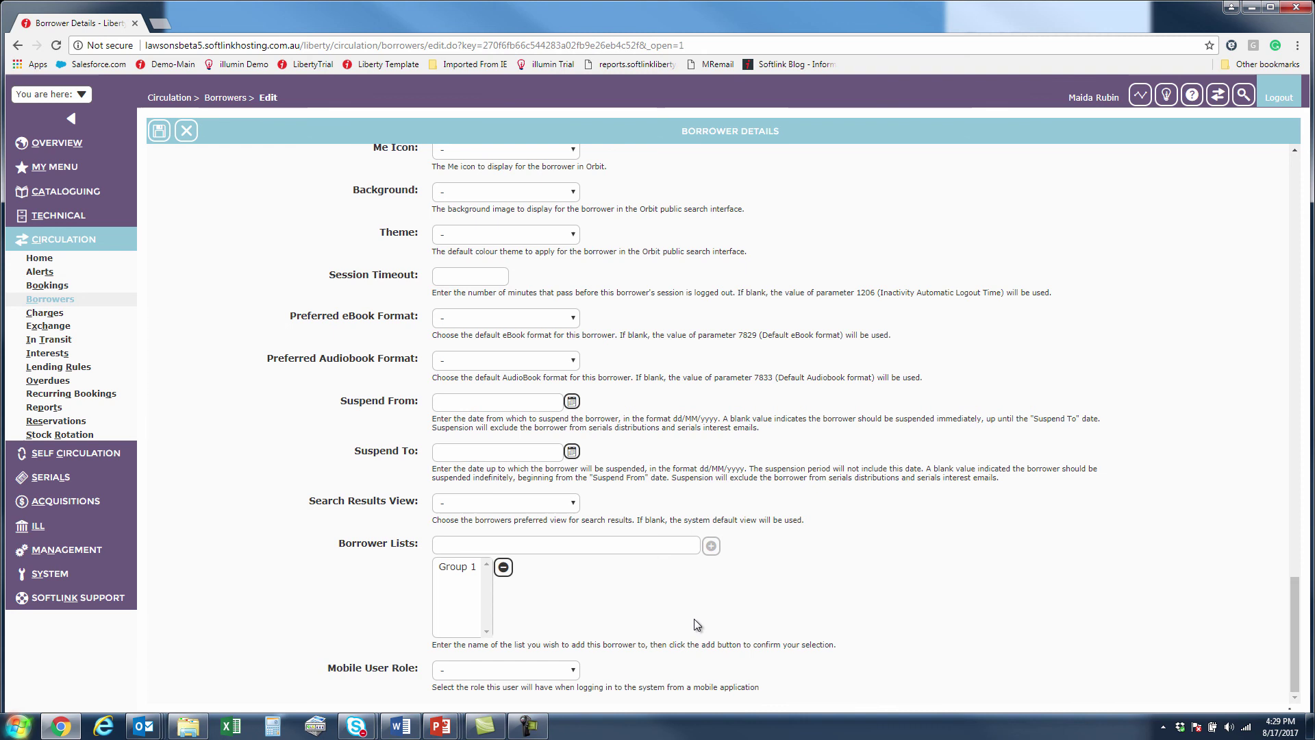
pyautogui.click(512, 668)
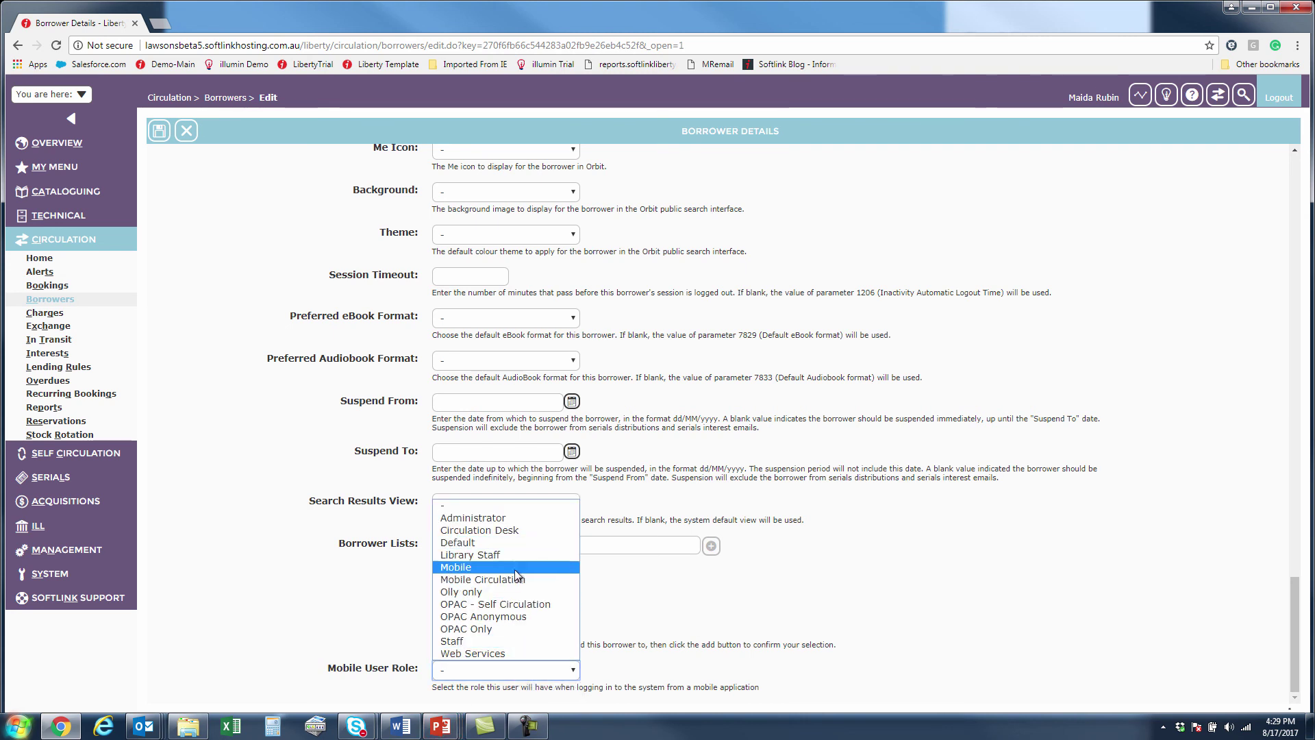
pyautogui.click(761, 589)
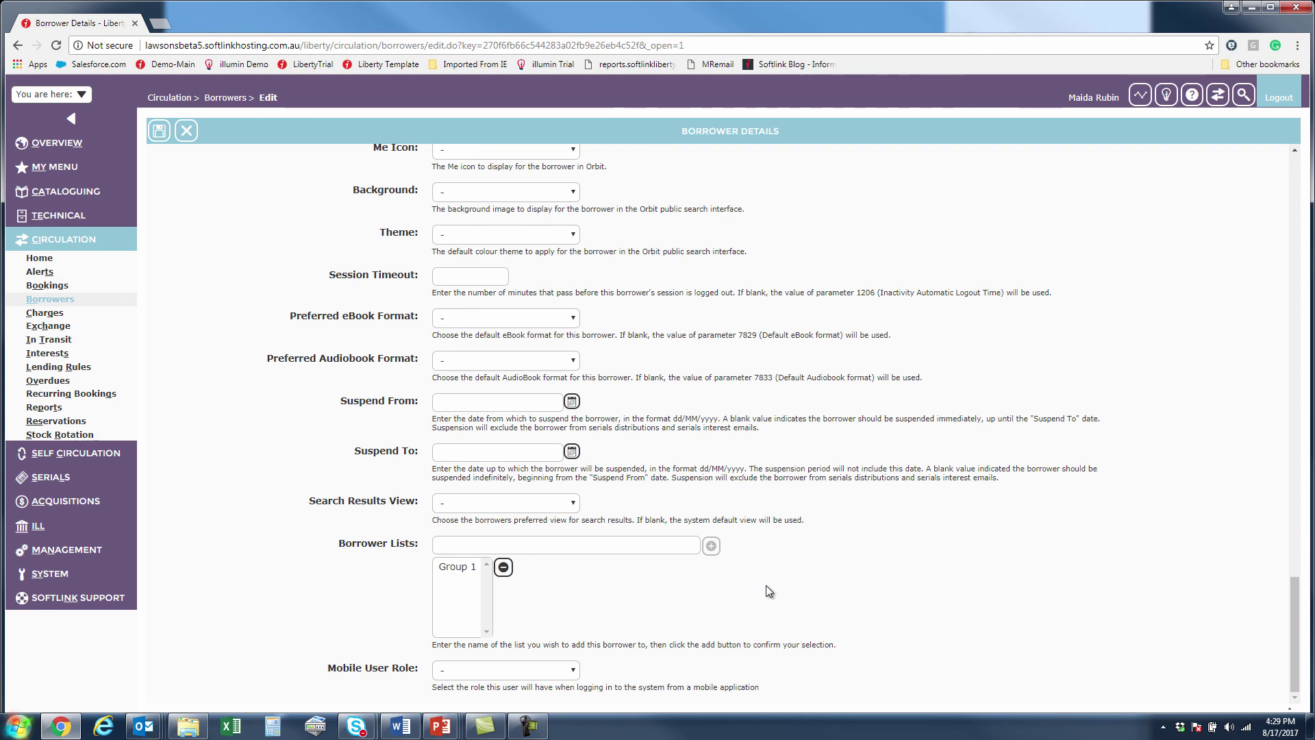
# Leave the borrower edit form unchanged, keeping User Role OPAC Only and Loan Category Staff.
pyautogui.scroll(10, 764, 589)
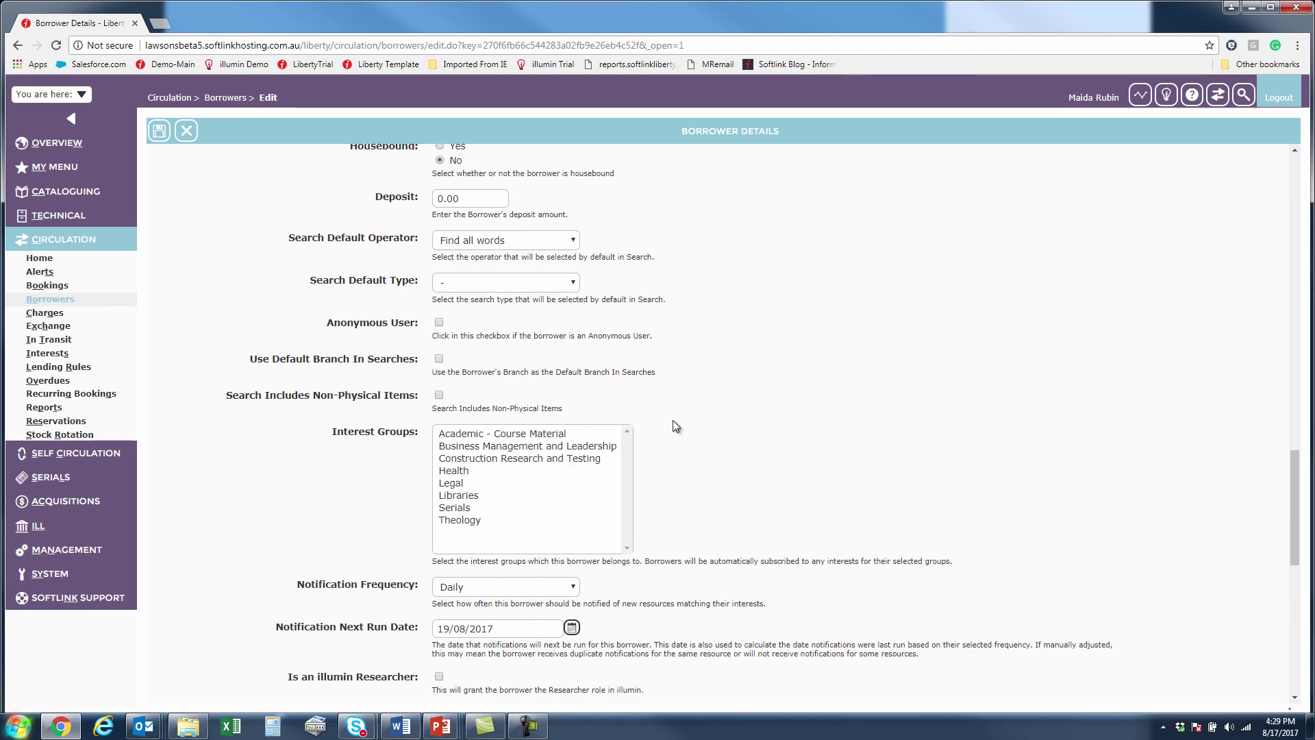
pyautogui.scroll(3, 673, 421)
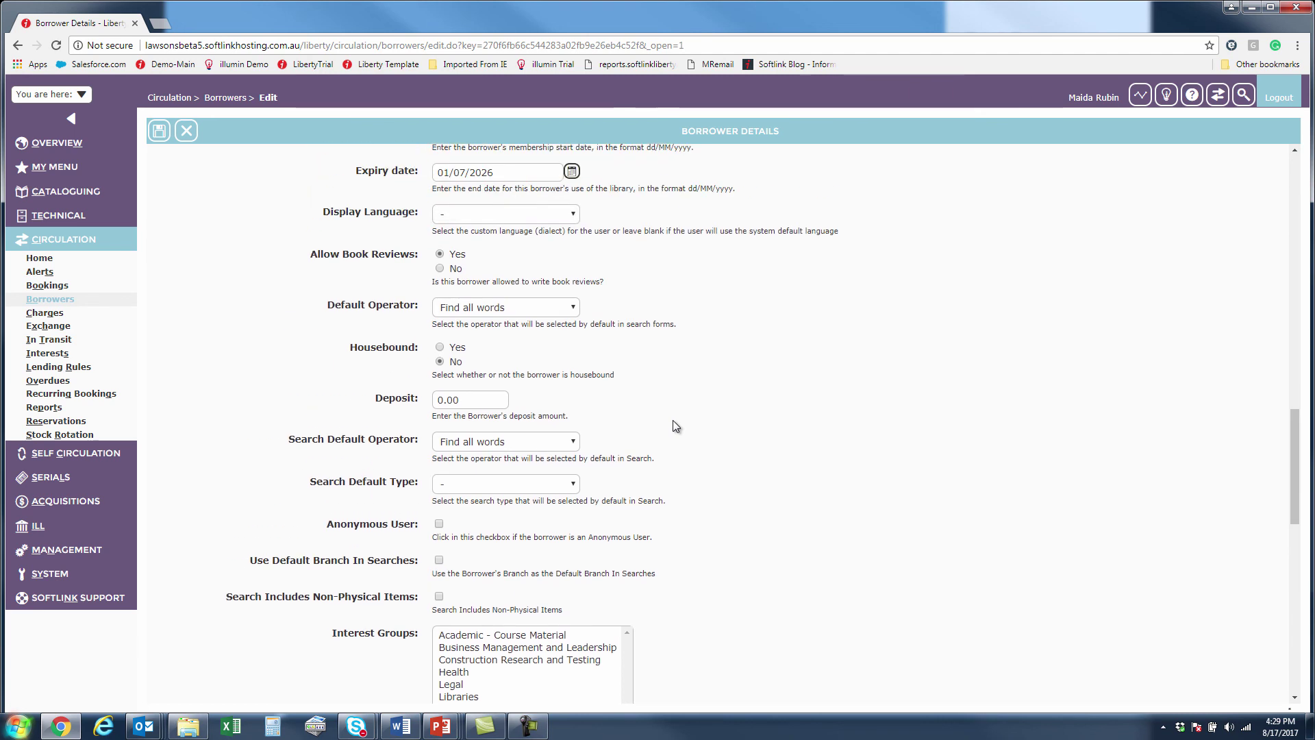
pyautogui.scroll(6, 673, 420)
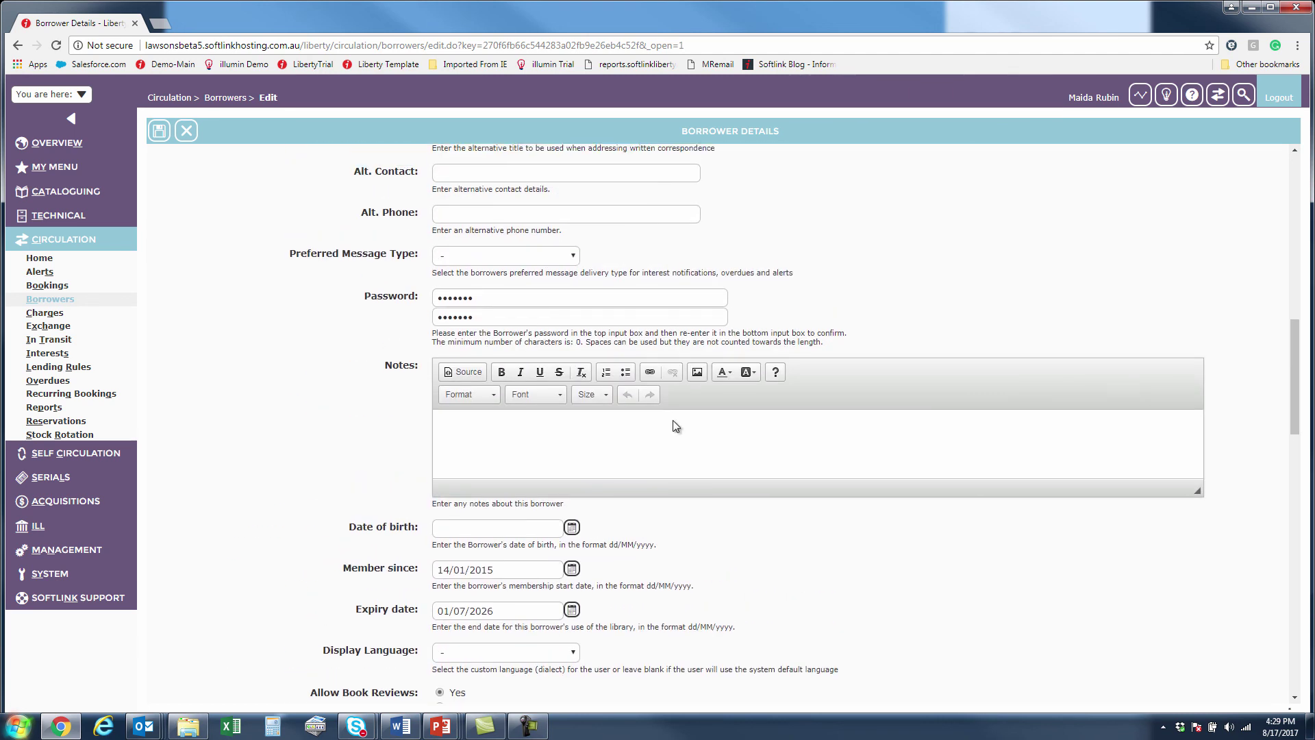
pyautogui.scroll(6, 673, 421)
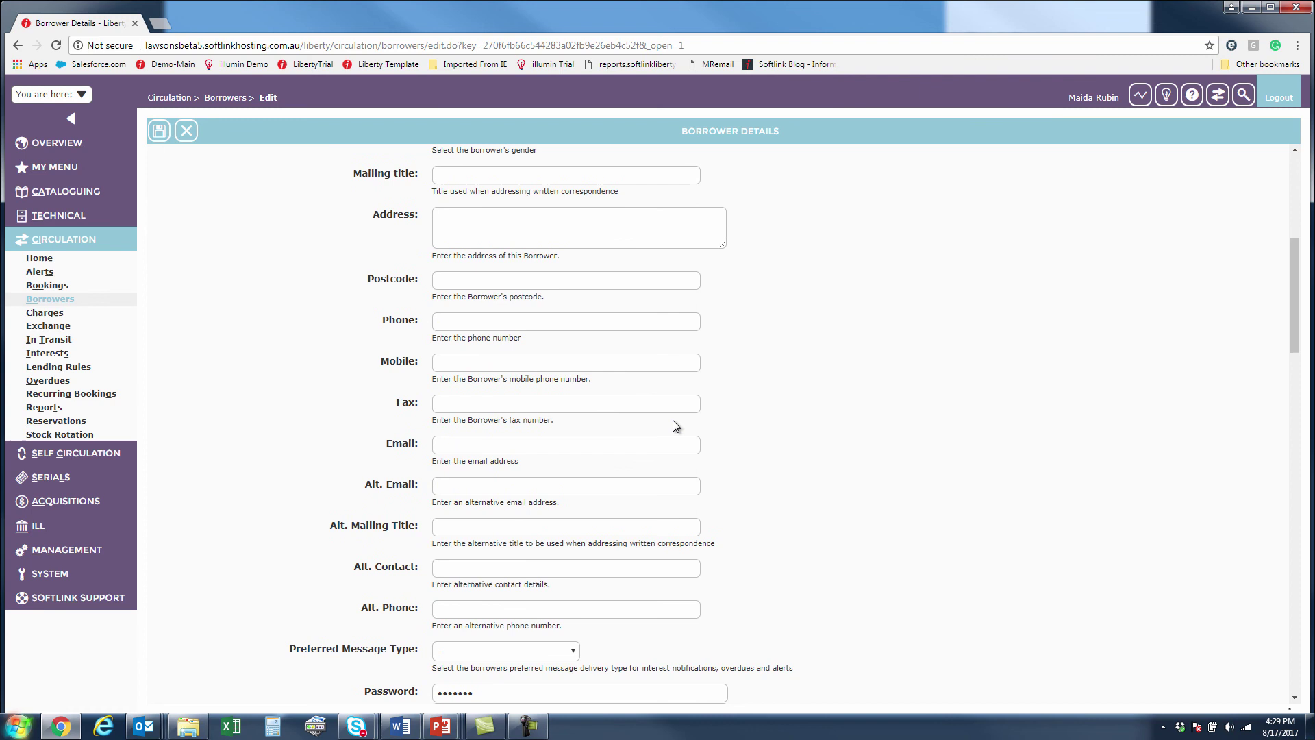
pyautogui.scroll(6, 675, 425)
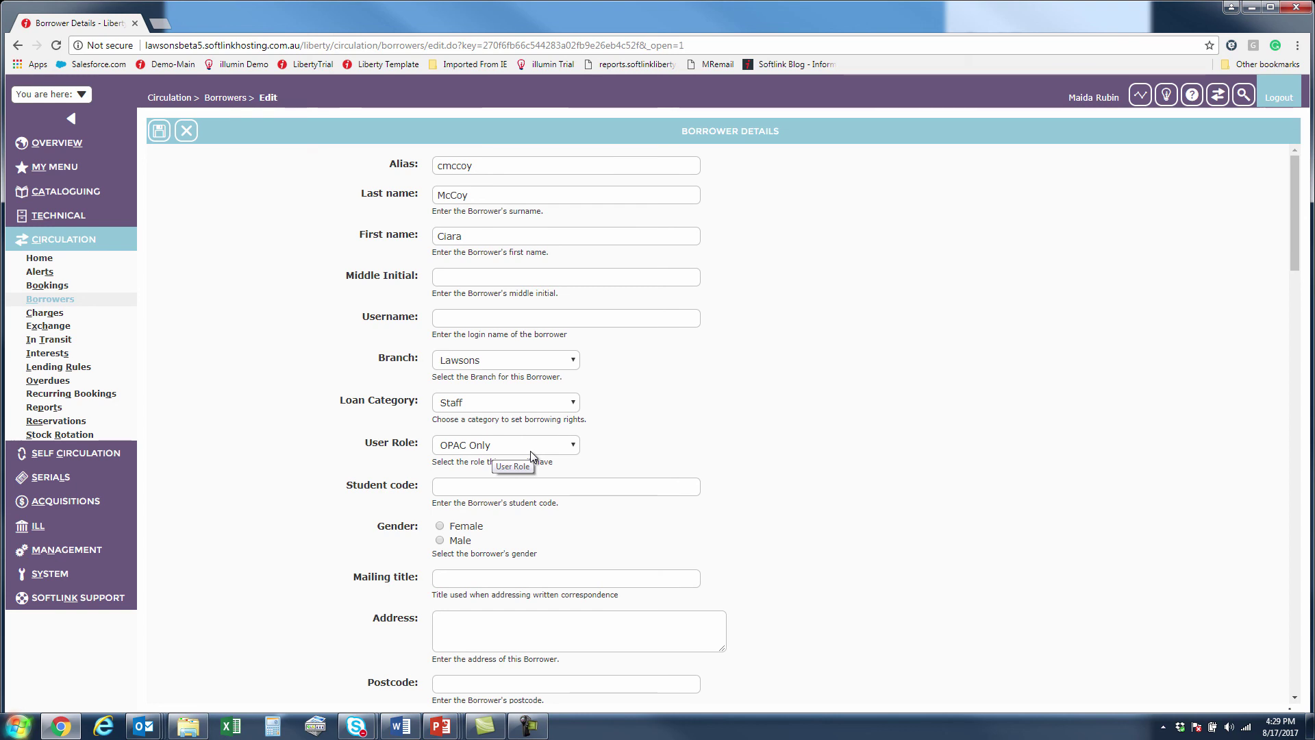
pyautogui.click(185, 132)
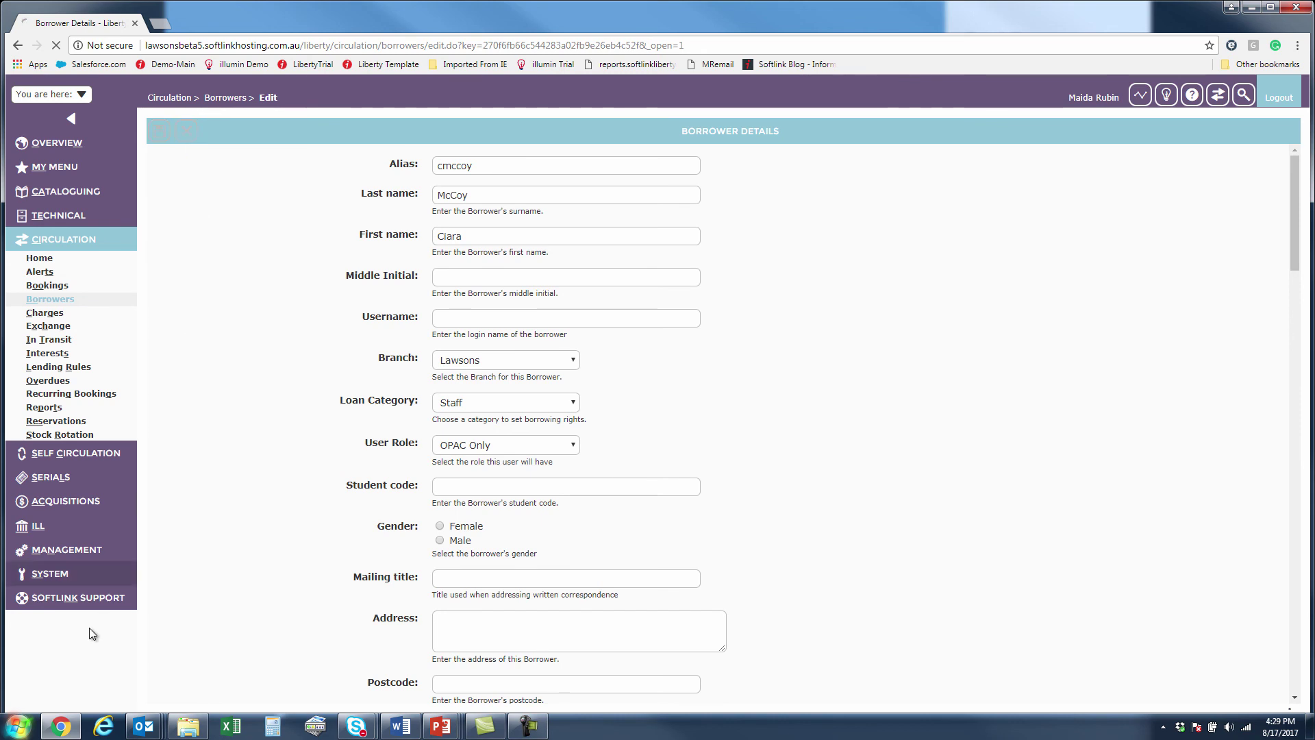
# Open System > User Roles to list the 12 roles with their user counts.
pyautogui.click(50, 573)
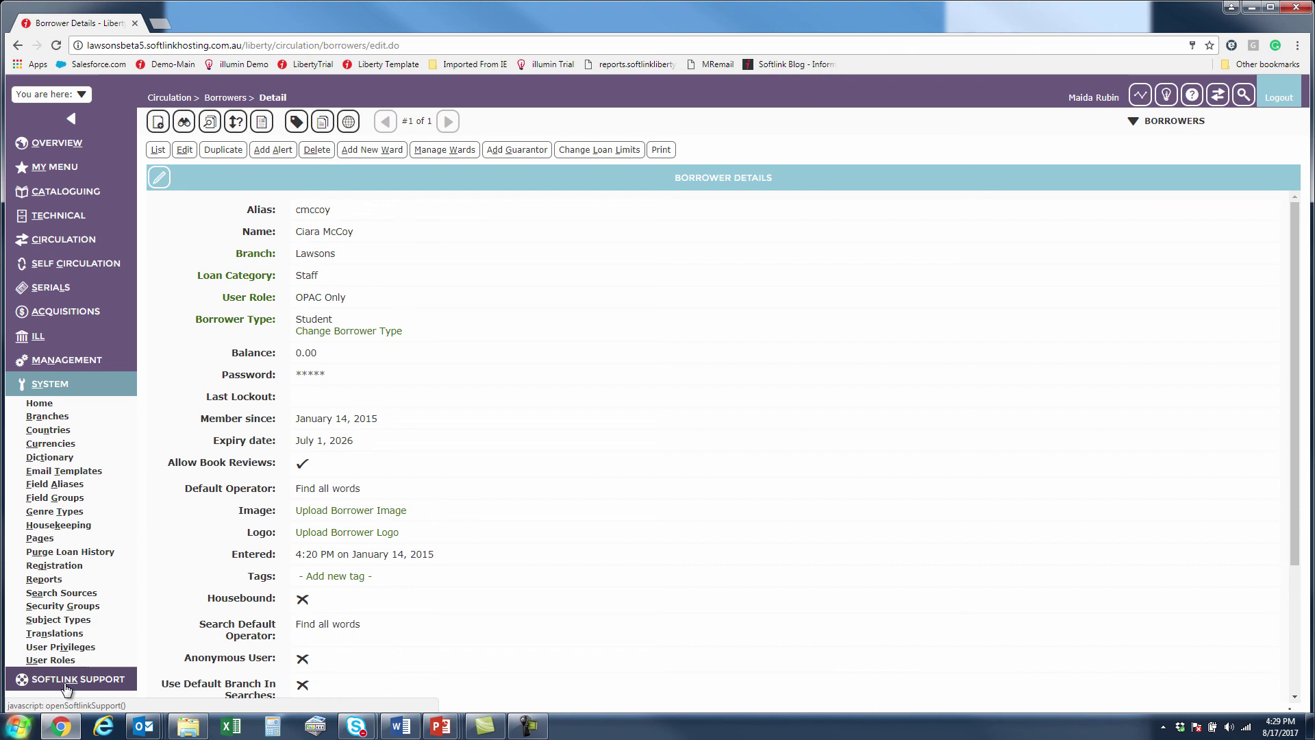
pyautogui.click(61, 661)
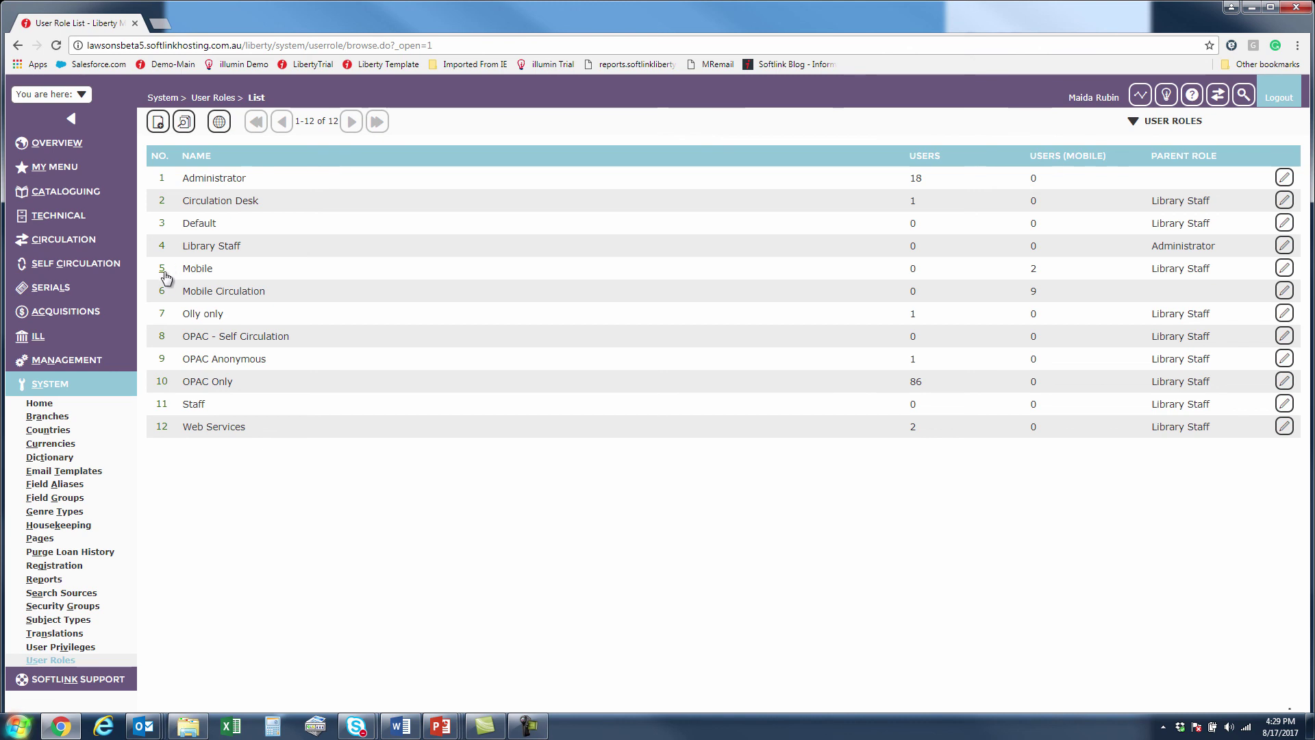
# Open the Mobile role (record 5) and highlight its Mobile - Basic privilege.
pyautogui.click(163, 272)
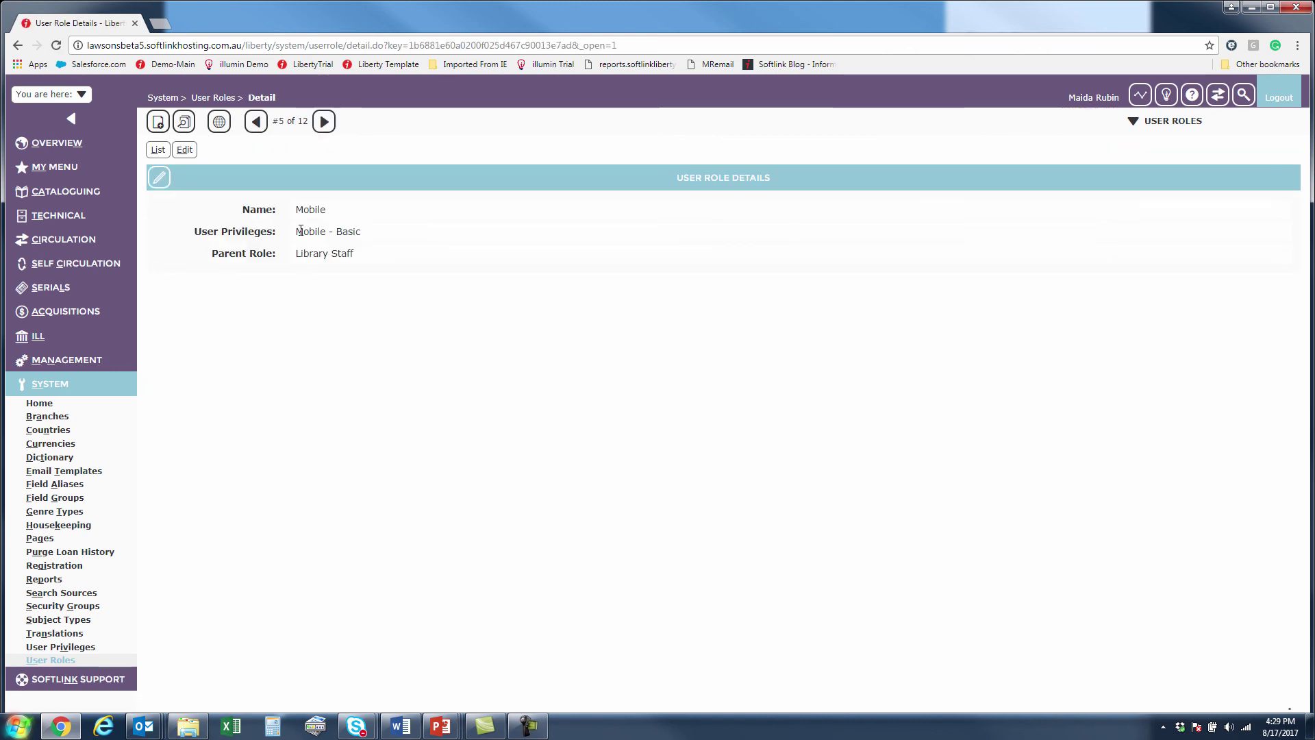
pyautogui.moveTo(297, 233); pyautogui.dragTo(375, 233)
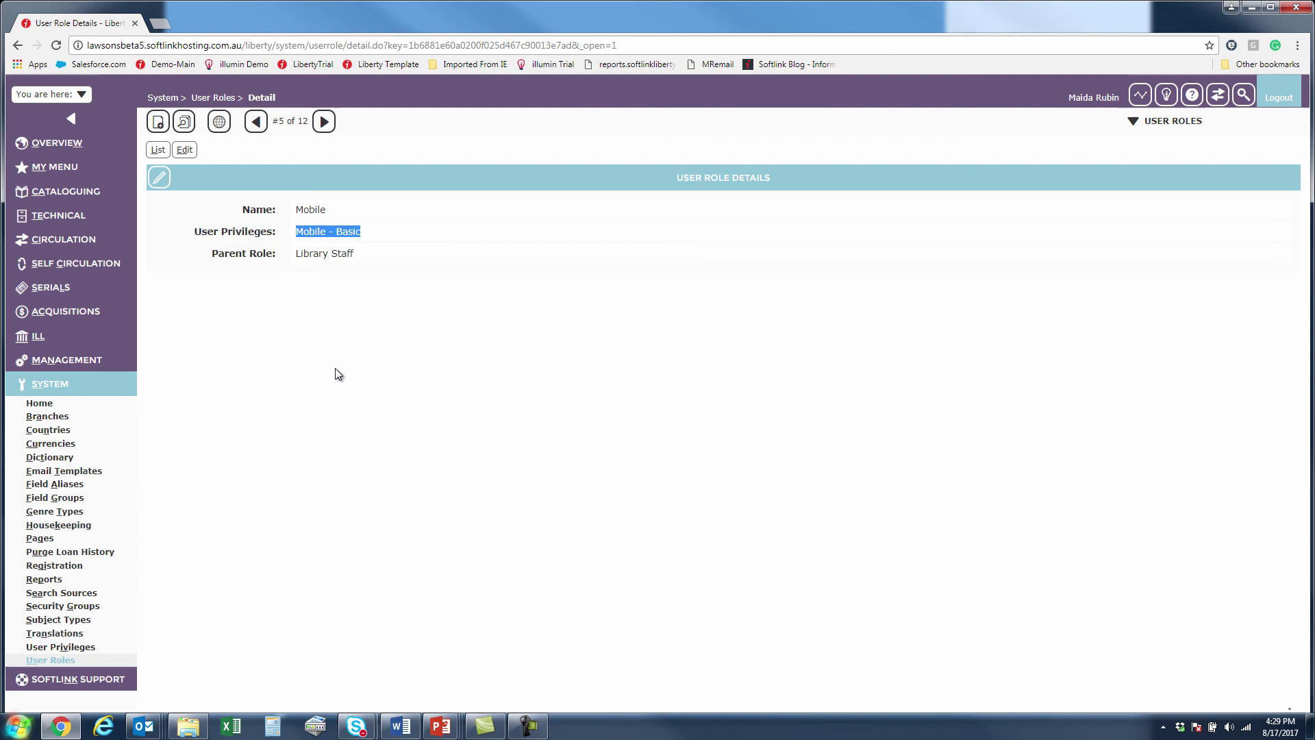
# Move to the Mobile Circulation role (record 6) and highlight its Mobile - Circulation privilege.
pyautogui.click(324, 122)
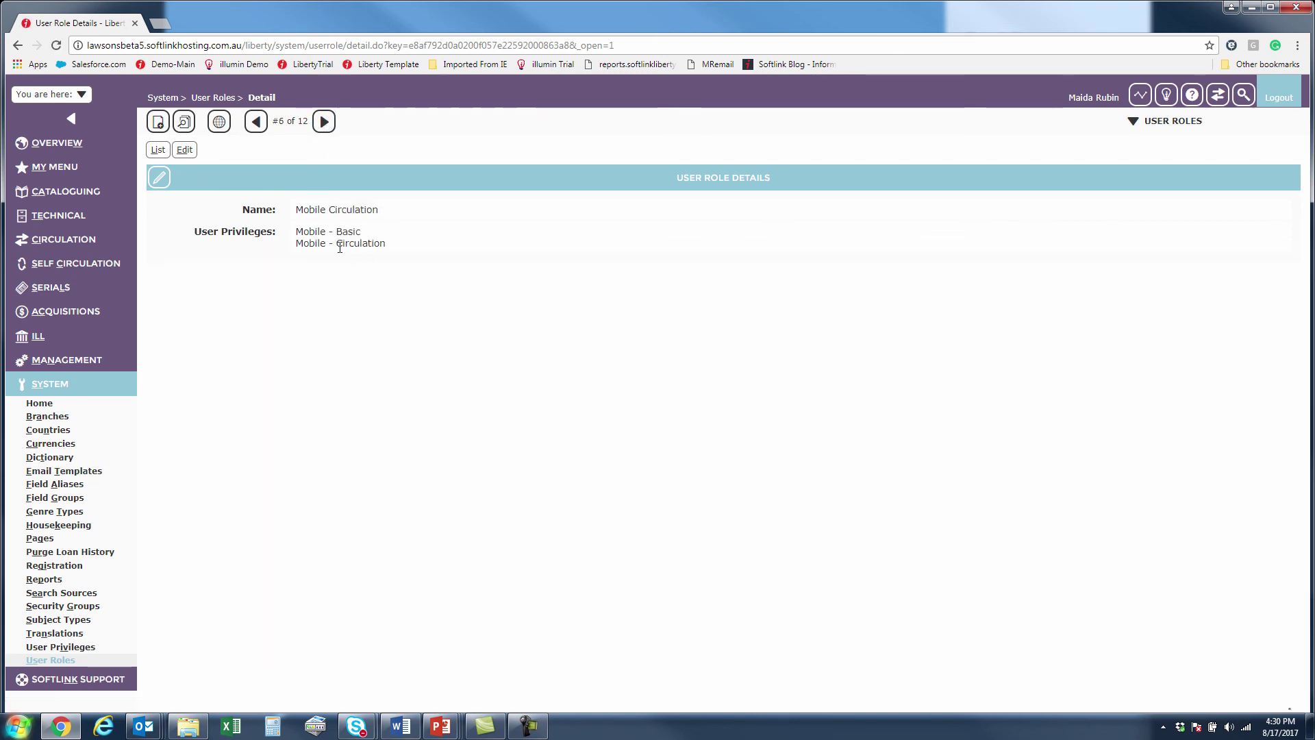
pyautogui.moveTo(296, 231); pyautogui.dragTo(388, 246)
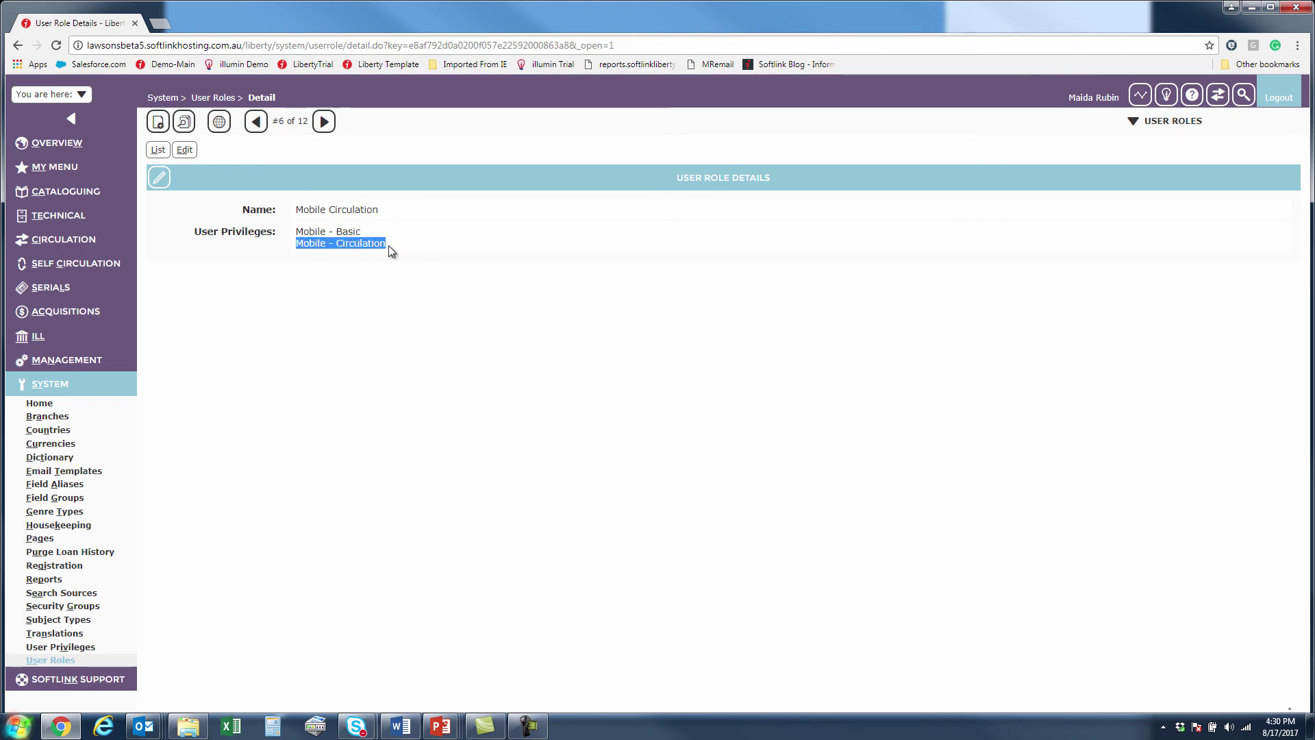
pyautogui.click(397, 280)
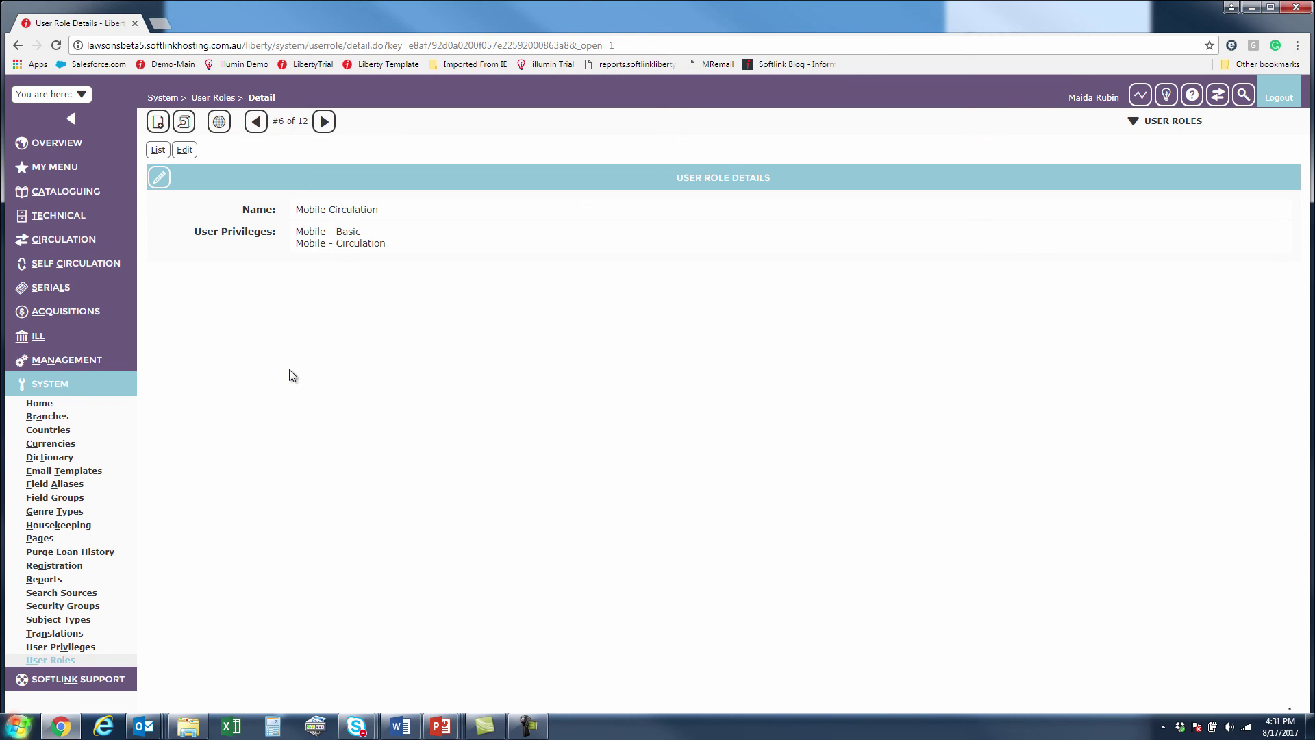
# Bring the Word document to the front from the taskbar.
pyautogui.click(393, 734)
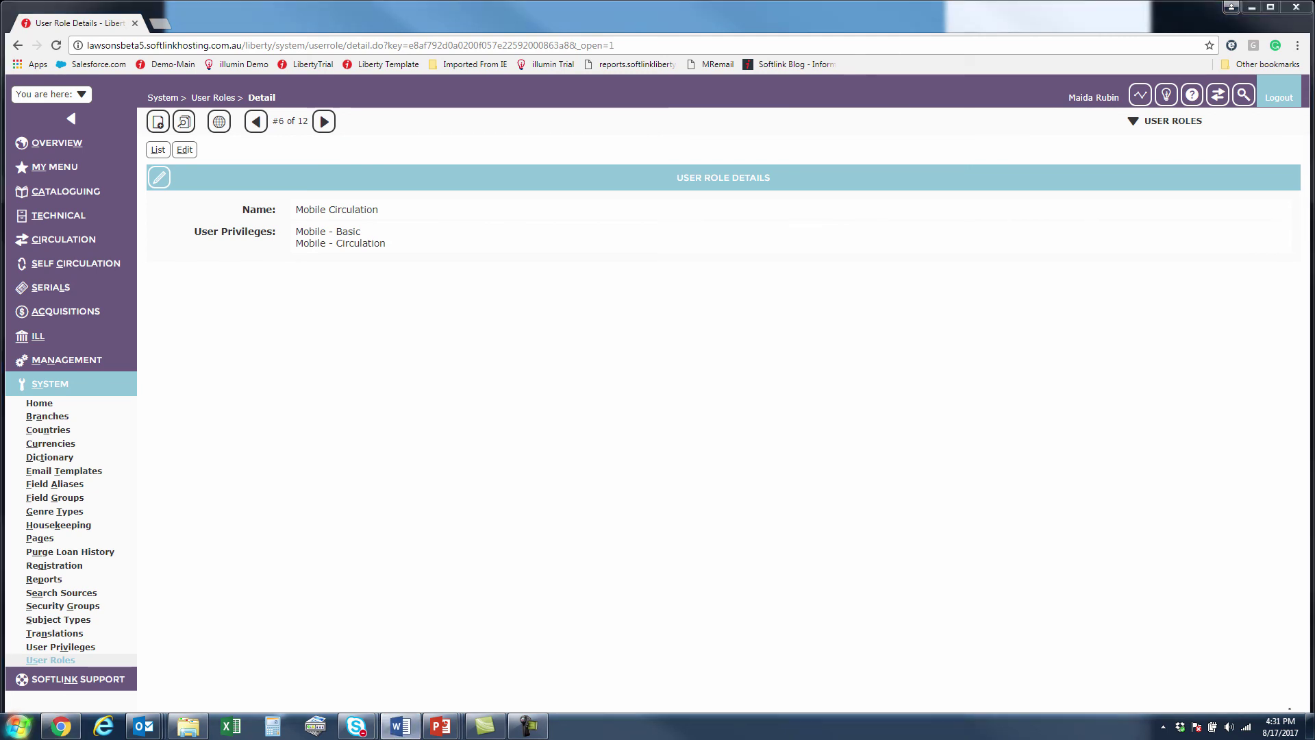